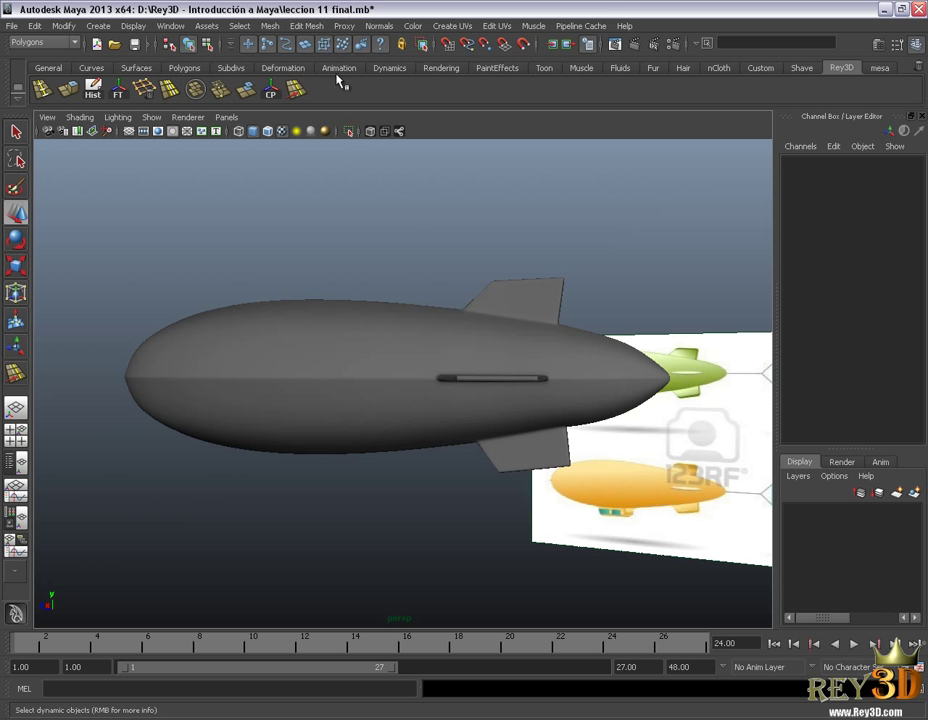
Step: Orbit the perspective view around the blimp to inspect it from several angles
mouse_move(441, 348)
right_mouse_down("alt")
mouse_move(433, 357)
mouse_move(497, 398)
right_mouse_up("alt")
left_click_drag(497, 398, 518, 400, "alt")
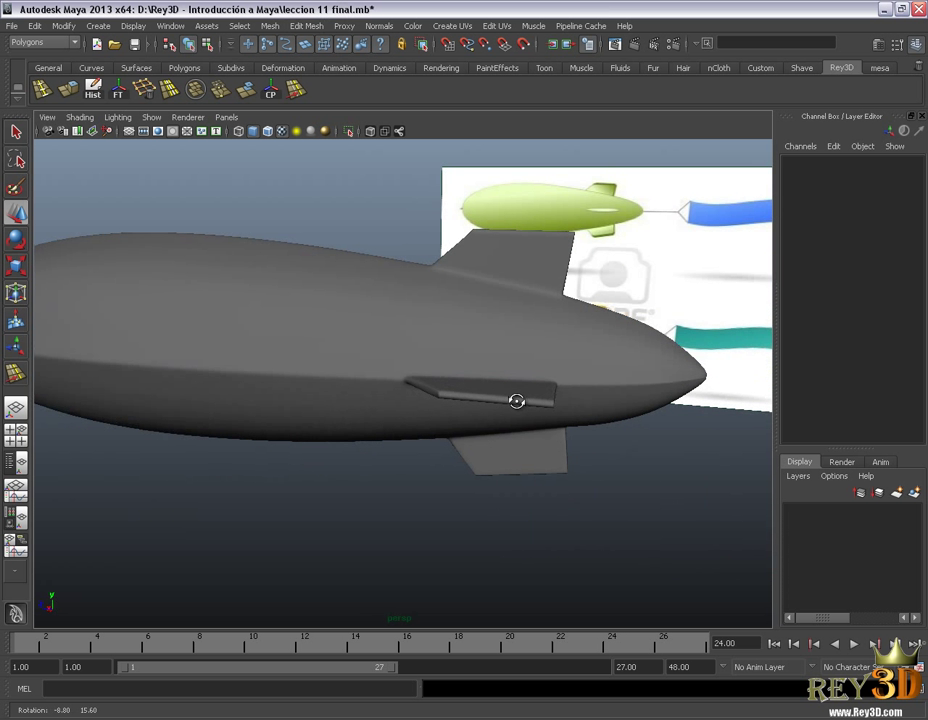
mouse_move(578, 352)
left_mouse_down("alt")
mouse_move(447, 306)
mouse_move(494, 293)
mouse_move(369, 317)
mouse_move(330, 412)
left_mouse_up("alt")
mouse_move(421, 428)
left_mouse_down("alt")
mouse_move(394, 368)
mouse_move(452, 317)
left_mouse_up("alt")
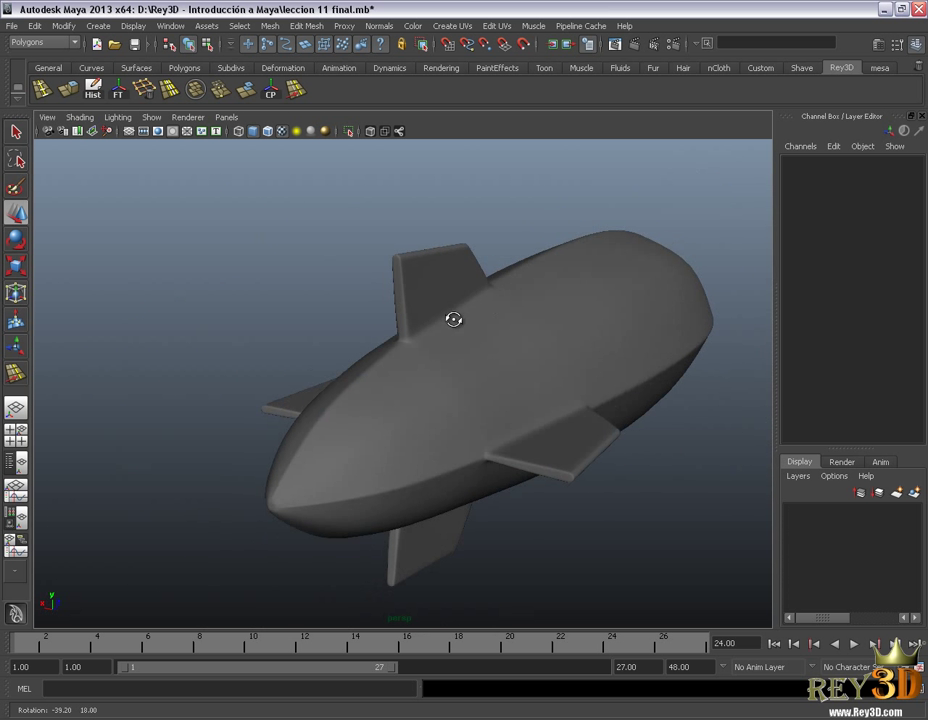
mouse_move(512, 377)
left_mouse_down("alt")
mouse_move(634, 373)
mouse_move(590, 338)
mouse_move(681, 362)
left_mouse_up("alt")
middle_click_drag(681, 362, 490, 364, "alt")
mouse_move(490, 364)
left_mouse_down("alt")
mouse_move(499, 387)
mouse_move(601, 367)
mouse_move(495, 364)
left_mouse_up("alt")
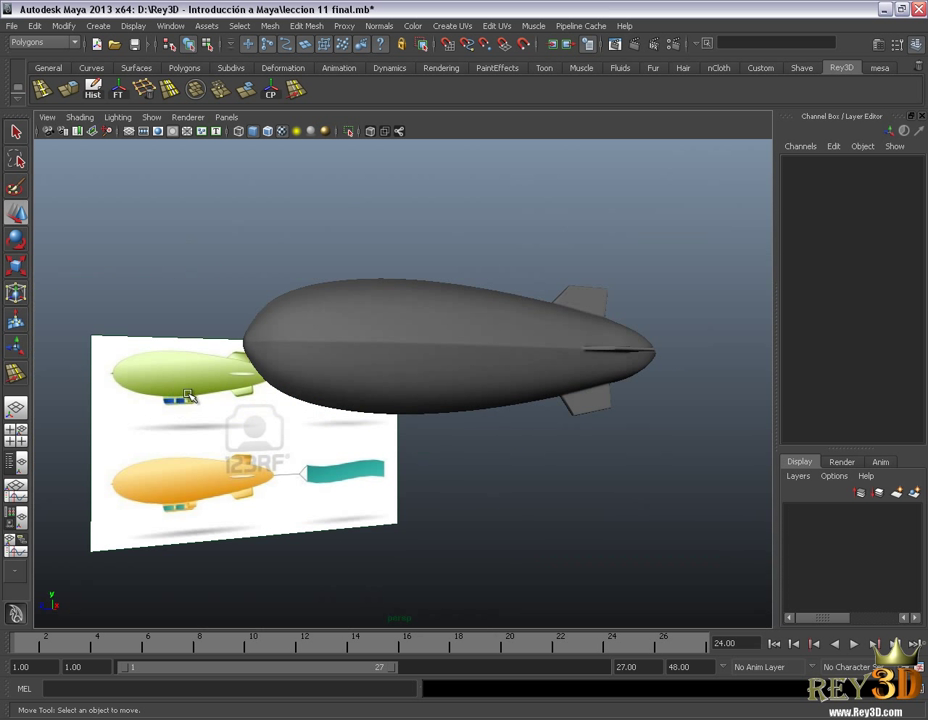
mouse_move(259, 387)
left_mouse_down("alt")
mouse_move(452, 349)
mouse_move(445, 362)
mouse_move(460, 356)
left_mouse_up("alt")
Step: Switch to the side view and frame the blimp and reference gondola closely
key("space")
key("space")
key("space")
key("space")
key("space")
scroll(379, 449, "down", 3)
scroll(412, 433, "up", 1)
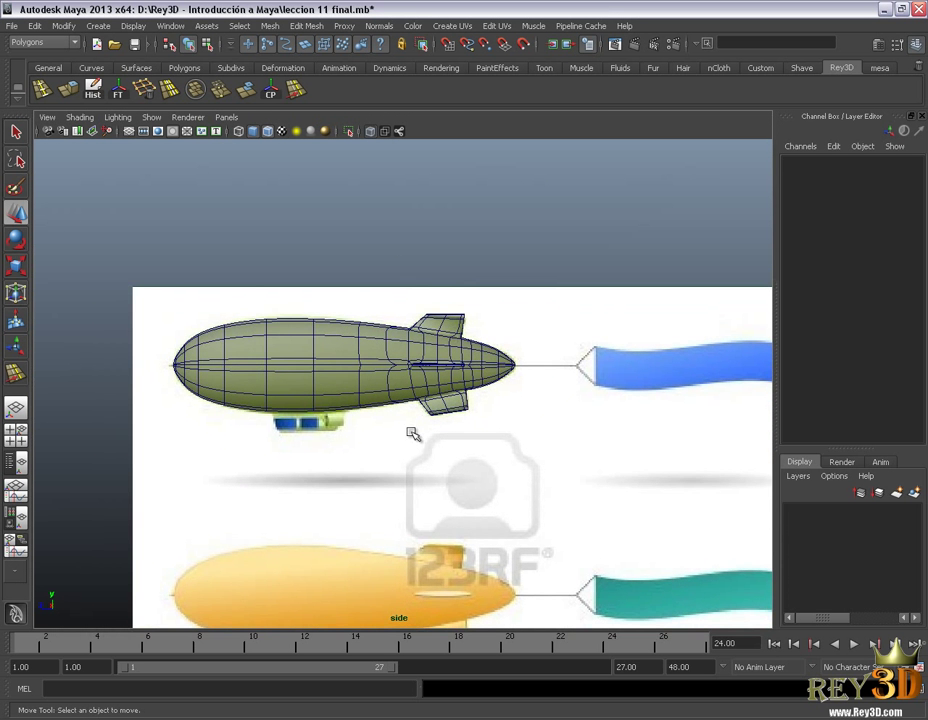
scroll(422, 327, "up", 2)
scroll(415, 330, "up", 1)
scroll(389, 331, "up", 1)
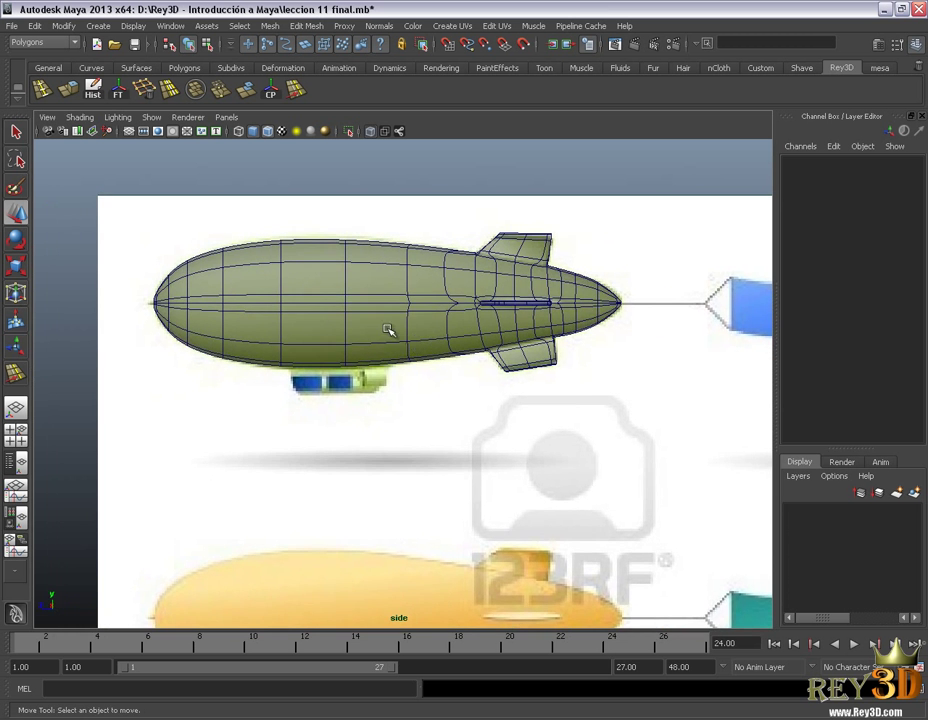
scroll(400, 290, "up", 2)
scroll(400, 290, "up", 1)
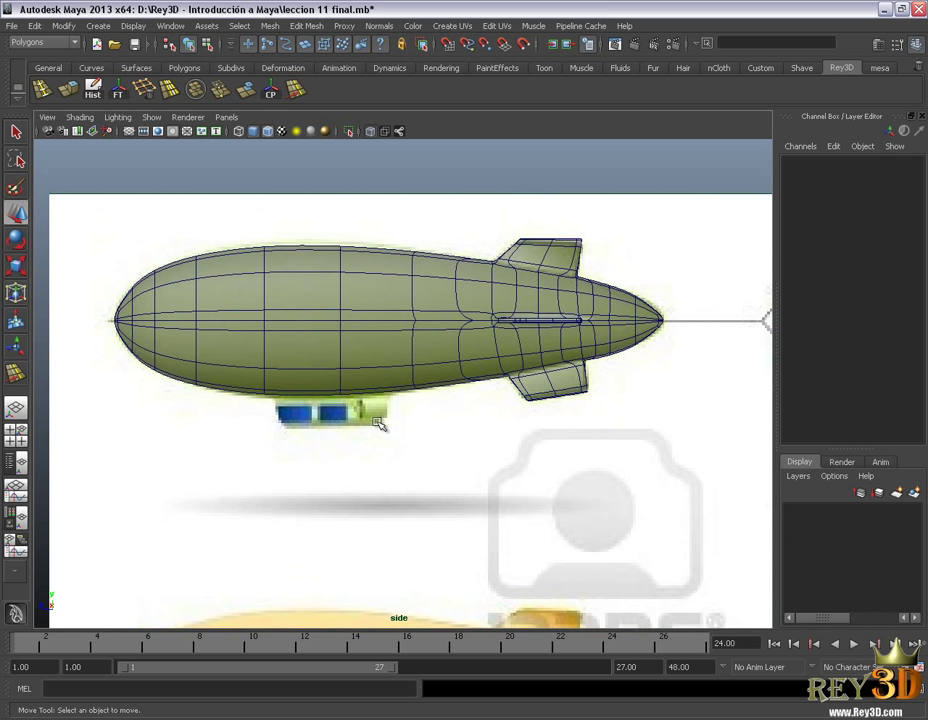
middle_click_drag(457, 311, 436, 316, "alt")
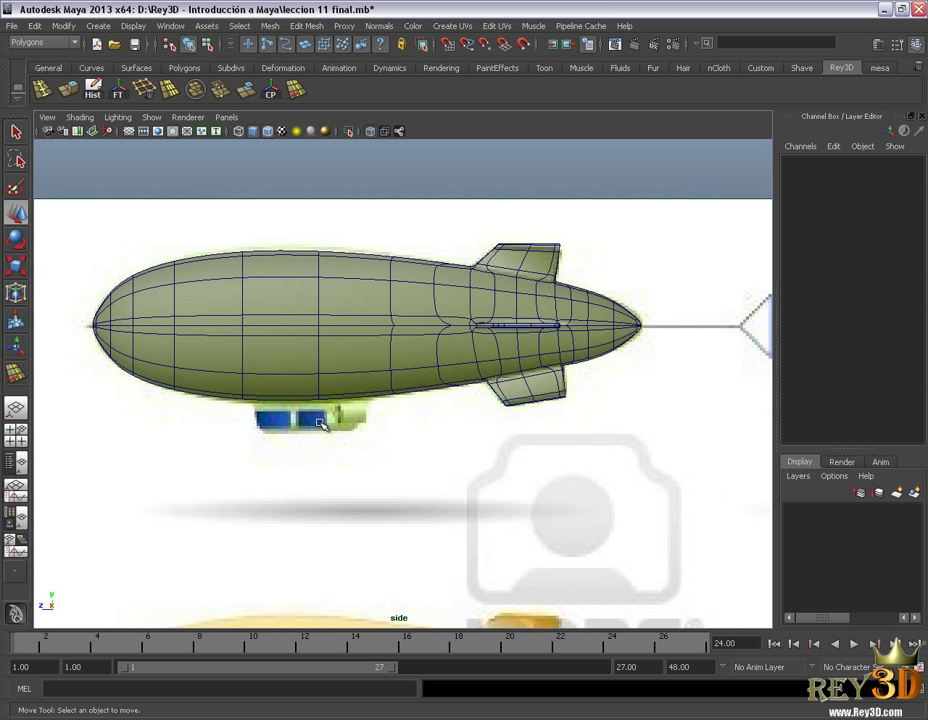
mouse_move(433, 363)
middle_mouse_down("alt")
mouse_move(447, 376)
mouse_move(440, 367)
middle_mouse_up("alt")
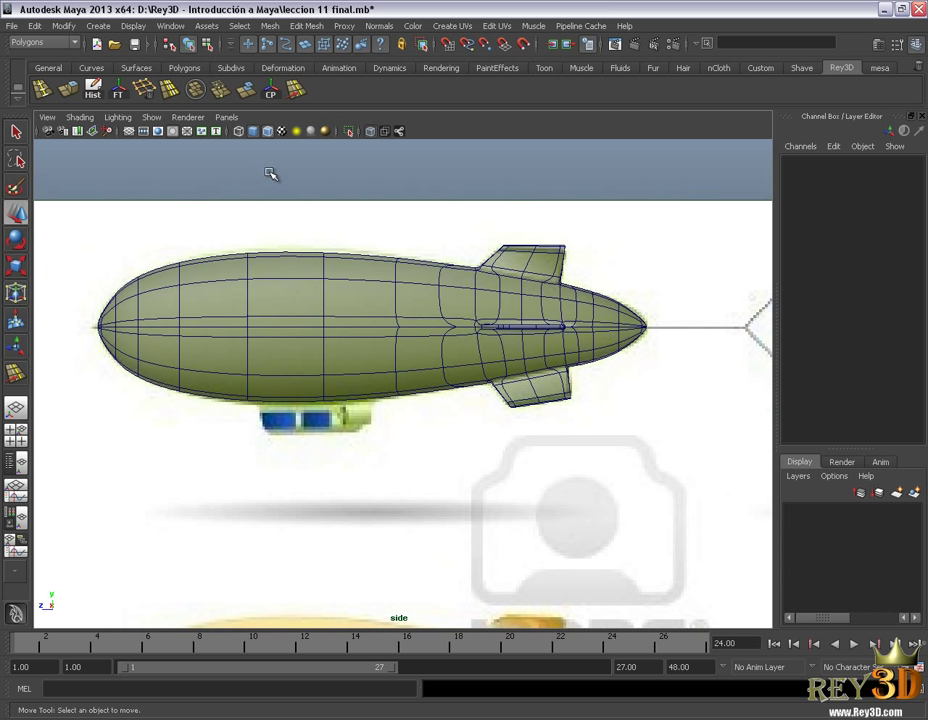
left_click(98, 26)
mouse_move(130, 61)
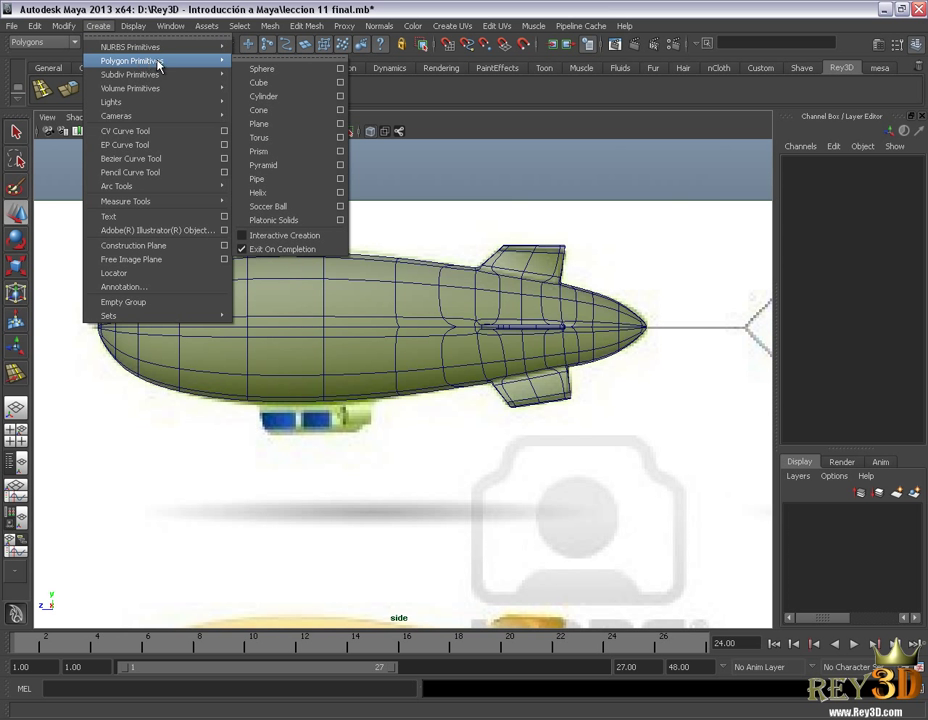
Step: Create polygon cube pCube2 and move it below the hull onto the reference gondola
left_click(262, 82)
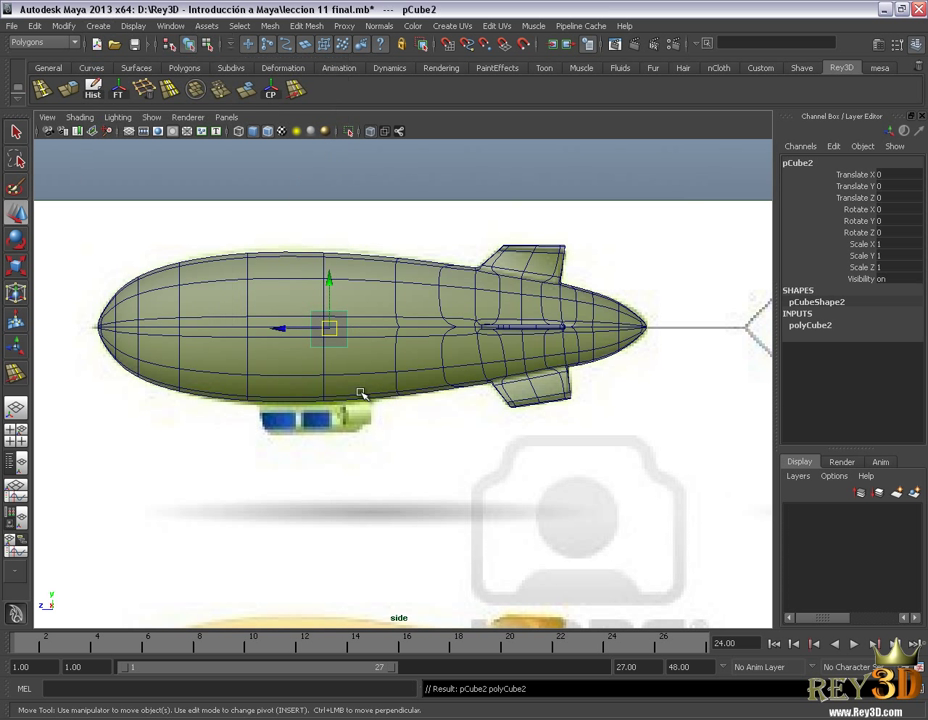
middle_click_drag(361, 393, 385, 364, "alt")
scroll(385, 364, "up", 2)
left_click_drag(370, 244, 368, 376)
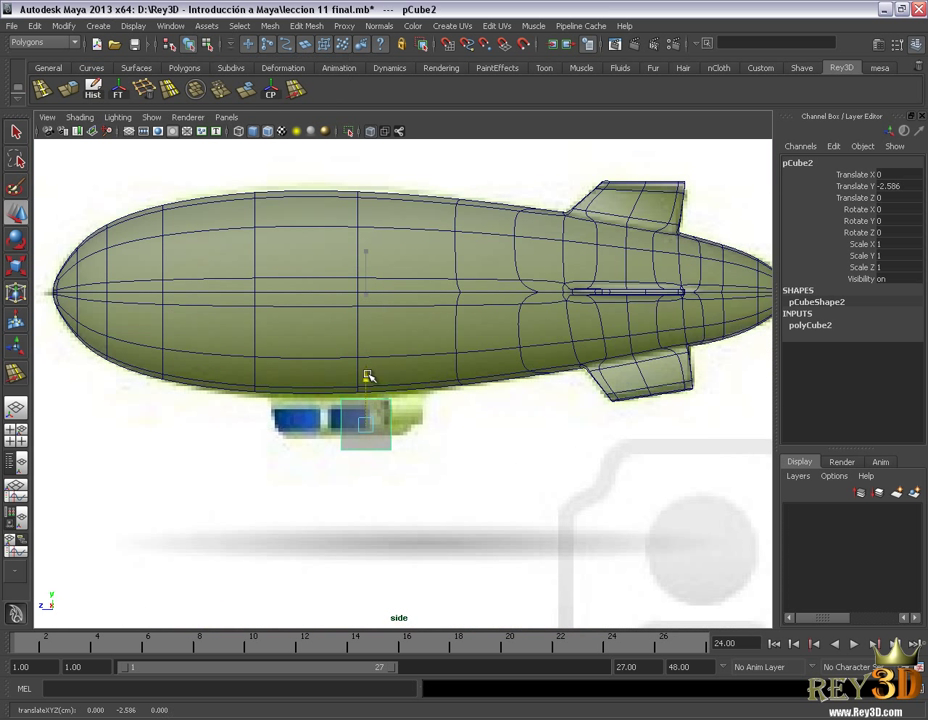
left_click_drag(365, 425, 302, 364)
scroll(360, 390, "up", 1)
scroll(408, 414, "up", 1)
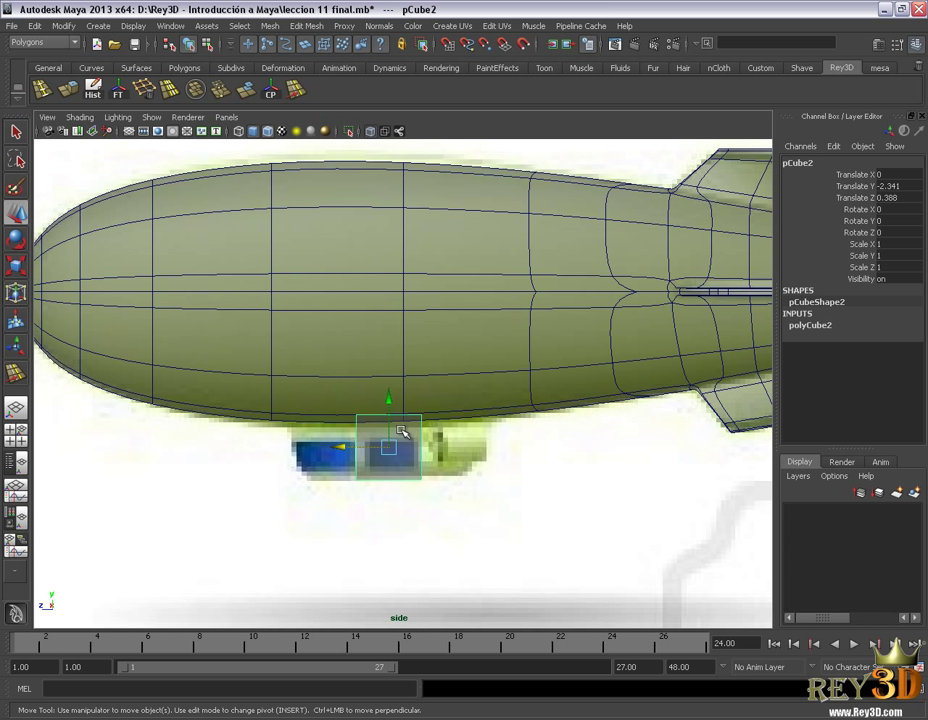
scroll(401, 431, "up", 2)
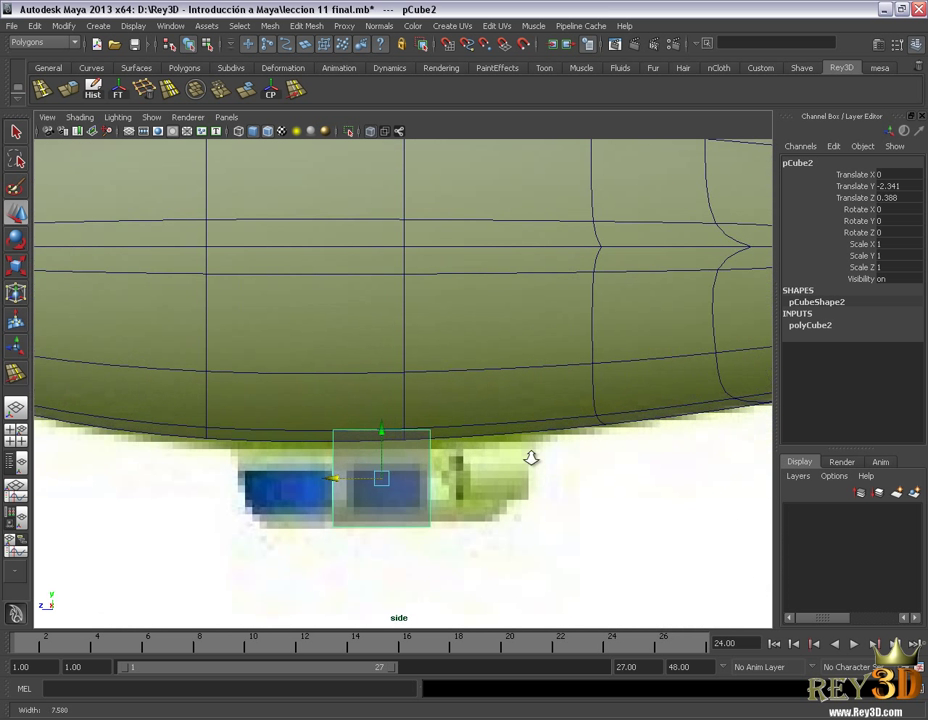
scroll(369, 360, "up", 1)
left_click_drag(381, 365, 380, 368)
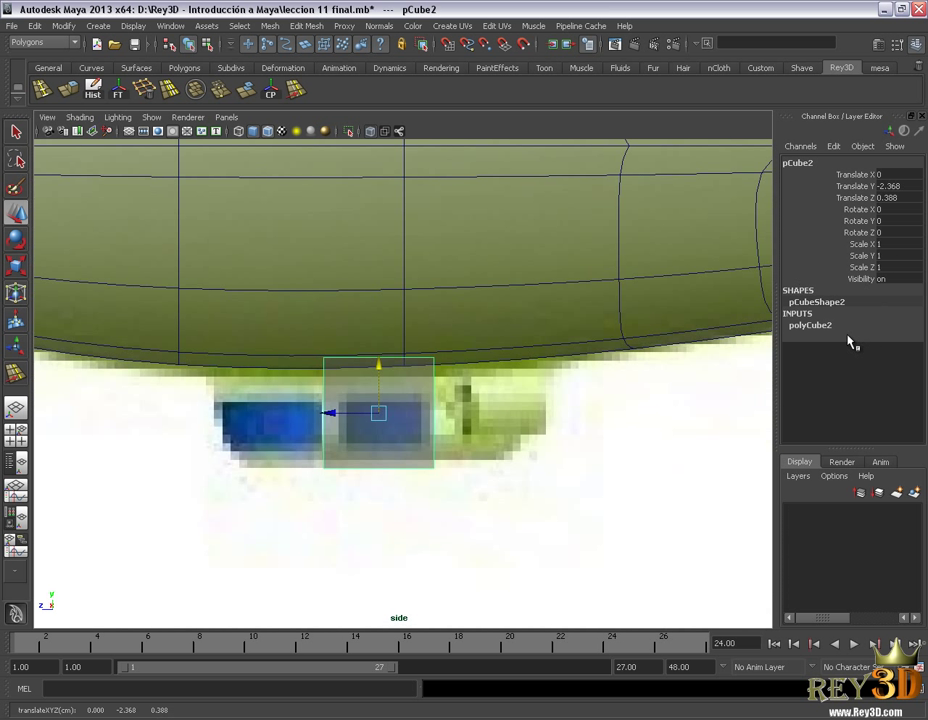
left_click(817, 328)
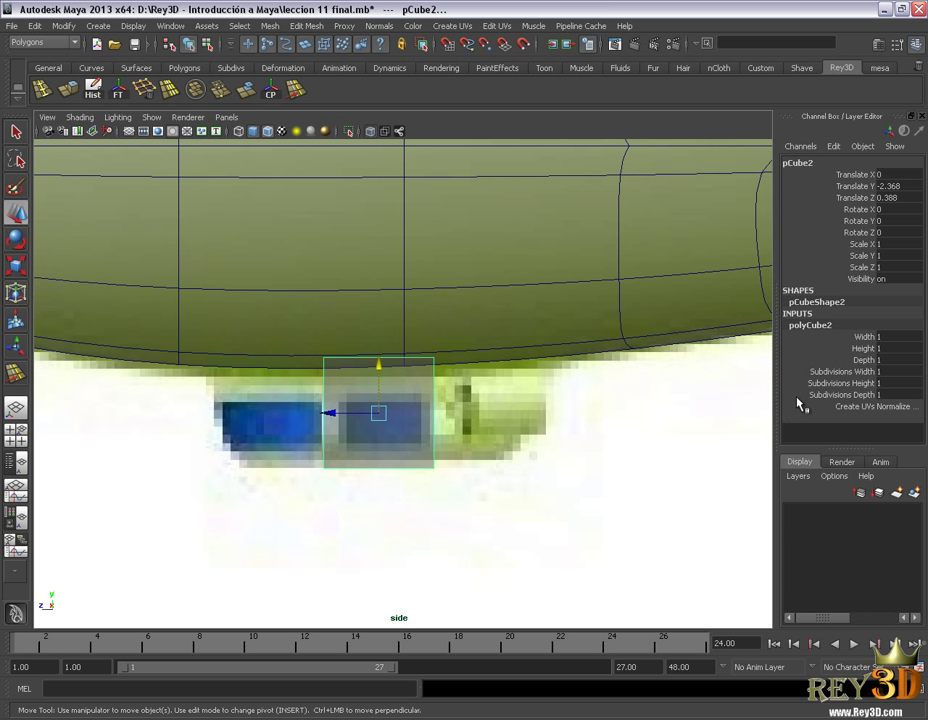
Step: Set the gondola cube's depth to 2.7 to match the reference gondola's length
left_click(866, 360)
middle_click_drag(534, 443, 563, 455)
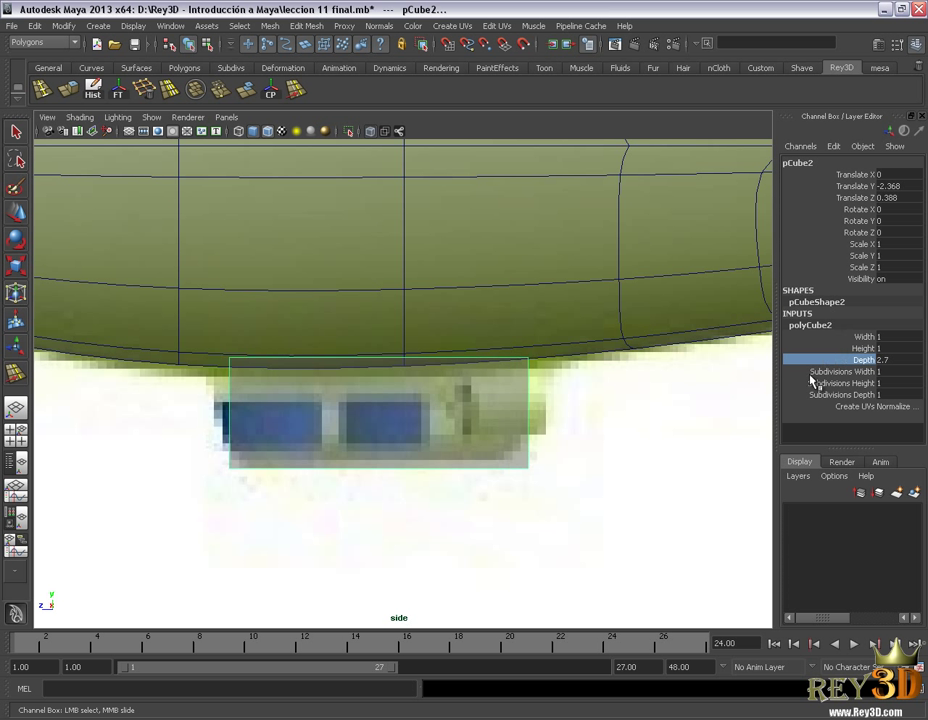
left_click(864, 362)
double_click(893, 360)
key("Return")
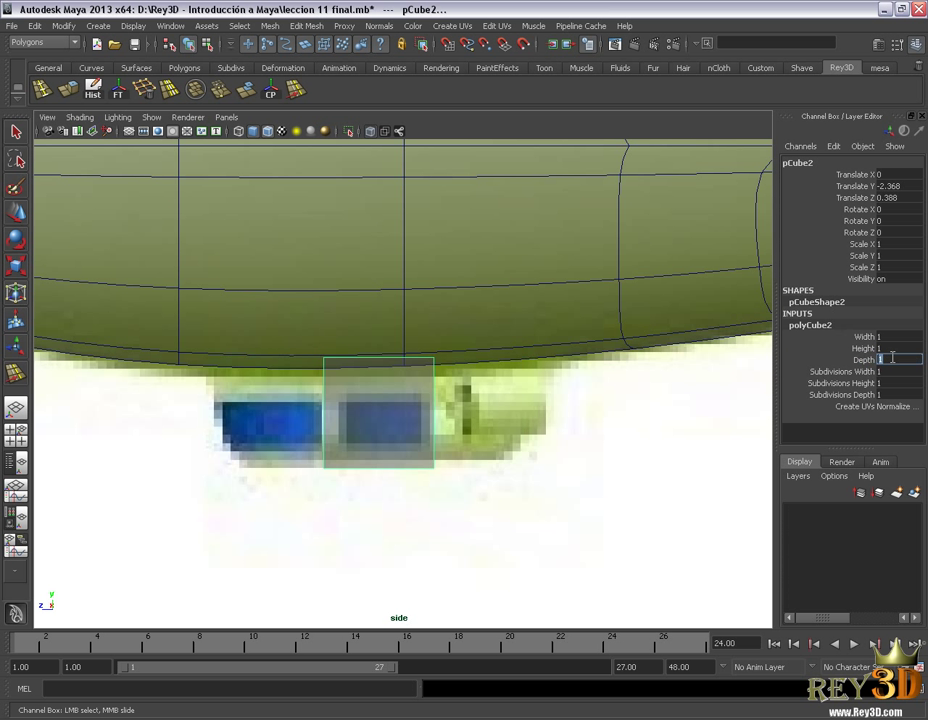
key("Return")
type("3")
key("Return")
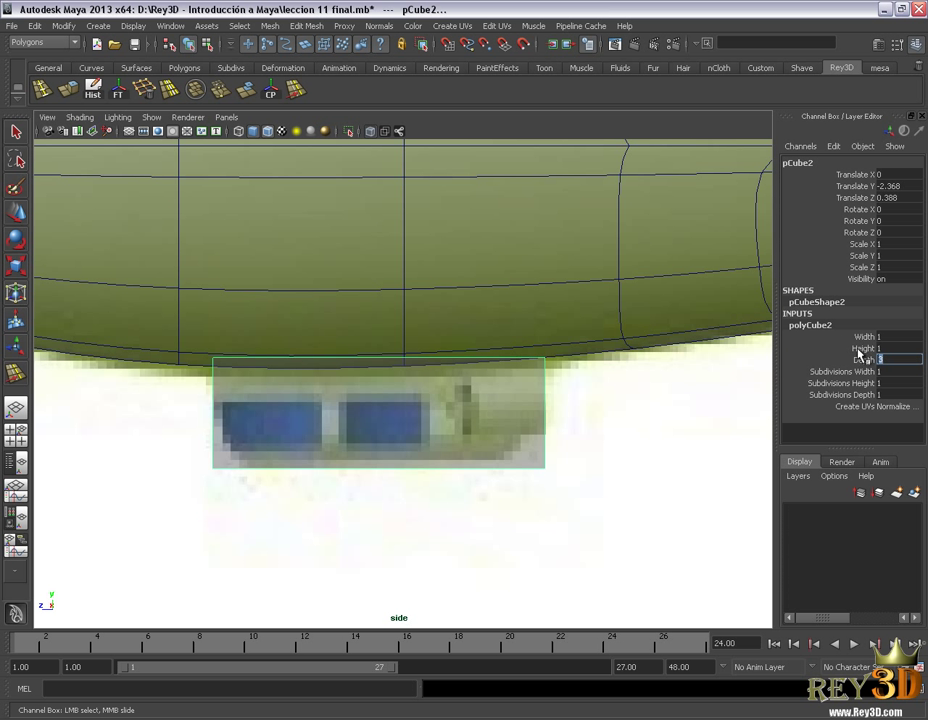
left_click(858, 360)
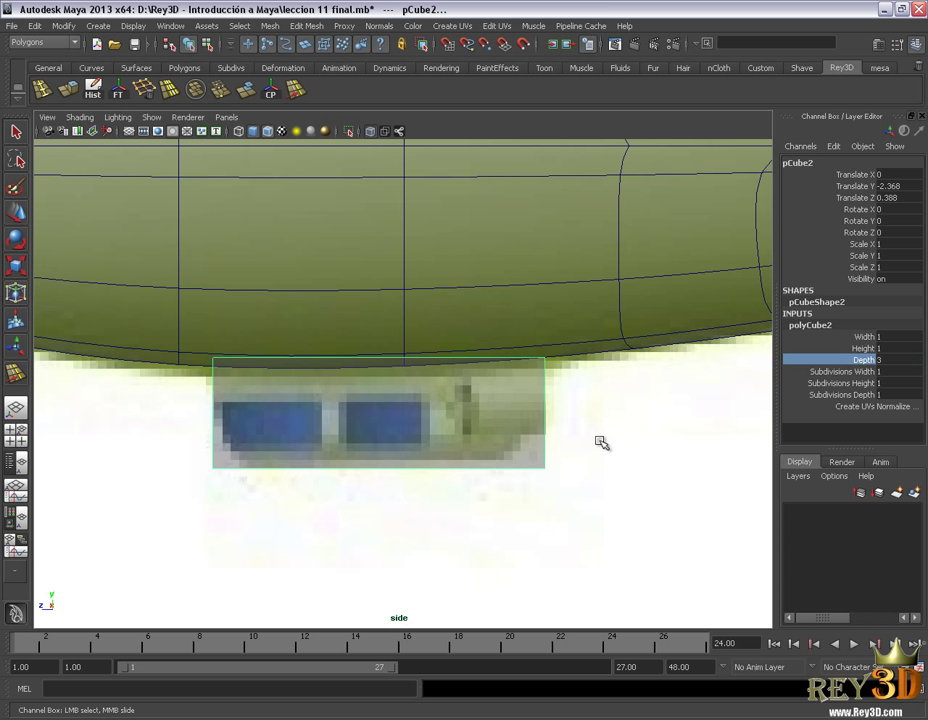
middle_click_drag(607, 419, 607, 422)
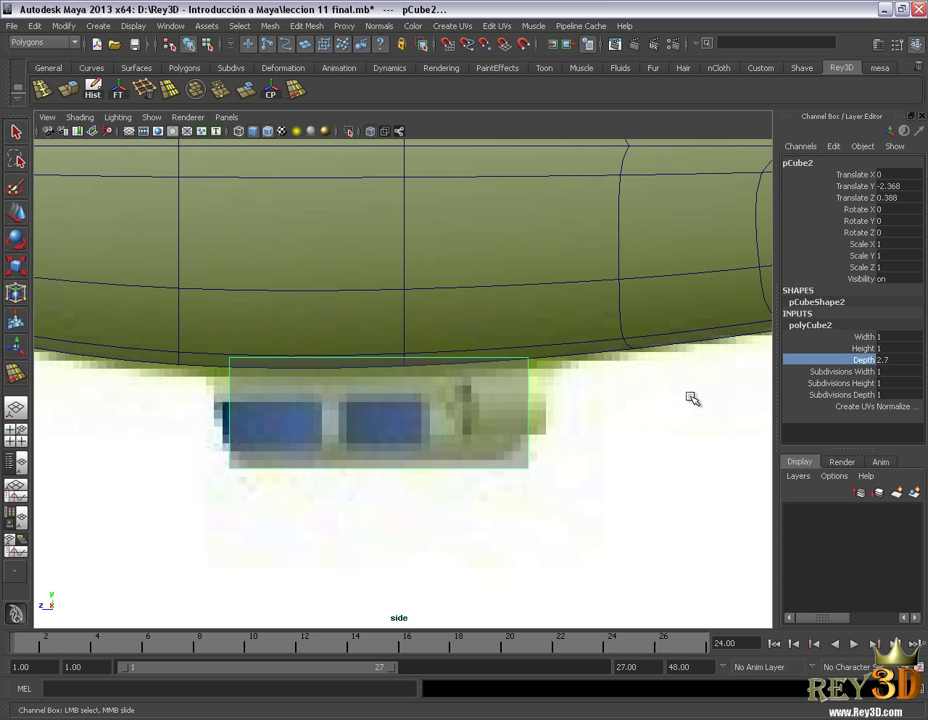
Step: Give the cube 4 height subdivisions and 5 depth subdivisions, then check it against the reference
left_click(845, 383)
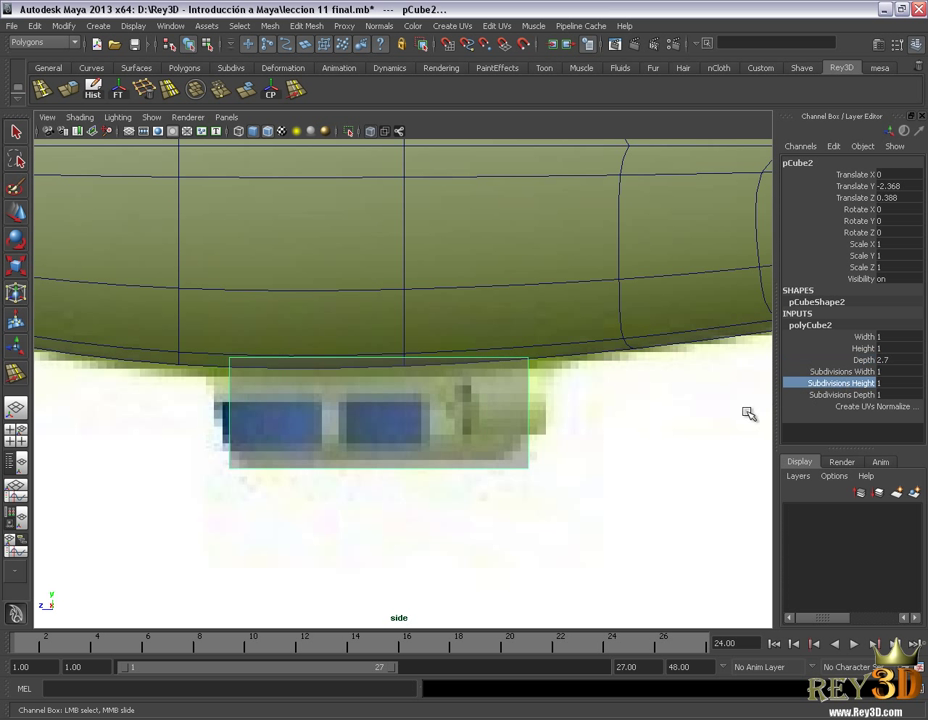
middle_click_drag(638, 439, 658, 440)
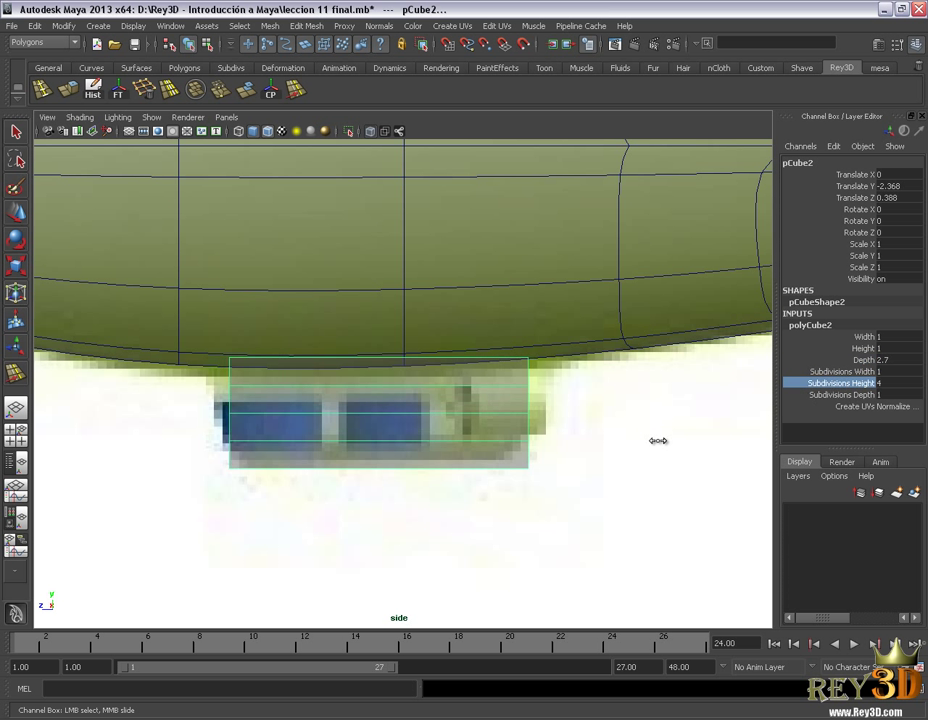
left_click(845, 394)
middle_click_drag(659, 441, 684, 443)
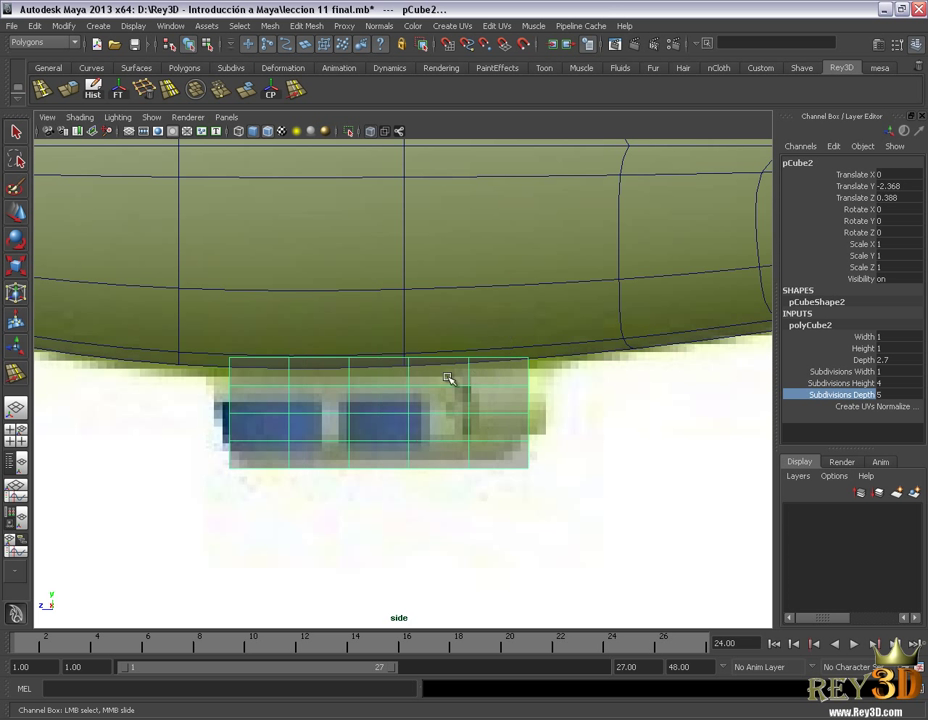
mouse_move(436, 437)
middle_mouse_down("alt")
mouse_move(481, 445)
mouse_move(445, 414)
mouse_move(435, 420)
middle_mouse_up("alt")
scroll(436, 428, "up", 1)
scroll(436, 428, "down", 1)
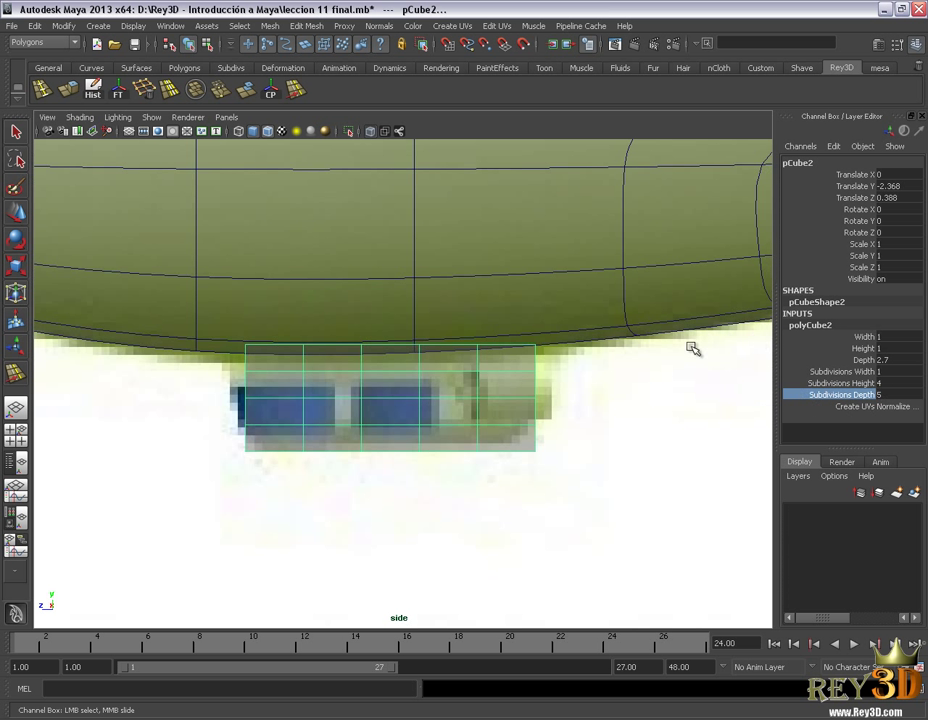
middle_click_drag(563, 429, 570, 422, "alt")
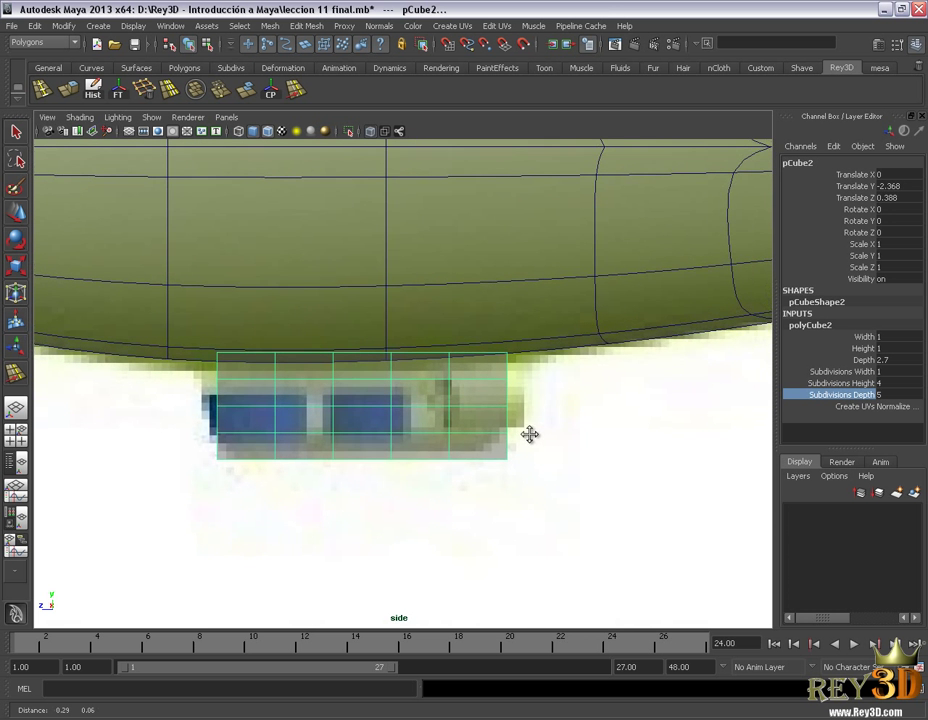
left_click(133, 26)
mouse_move(132, 61)
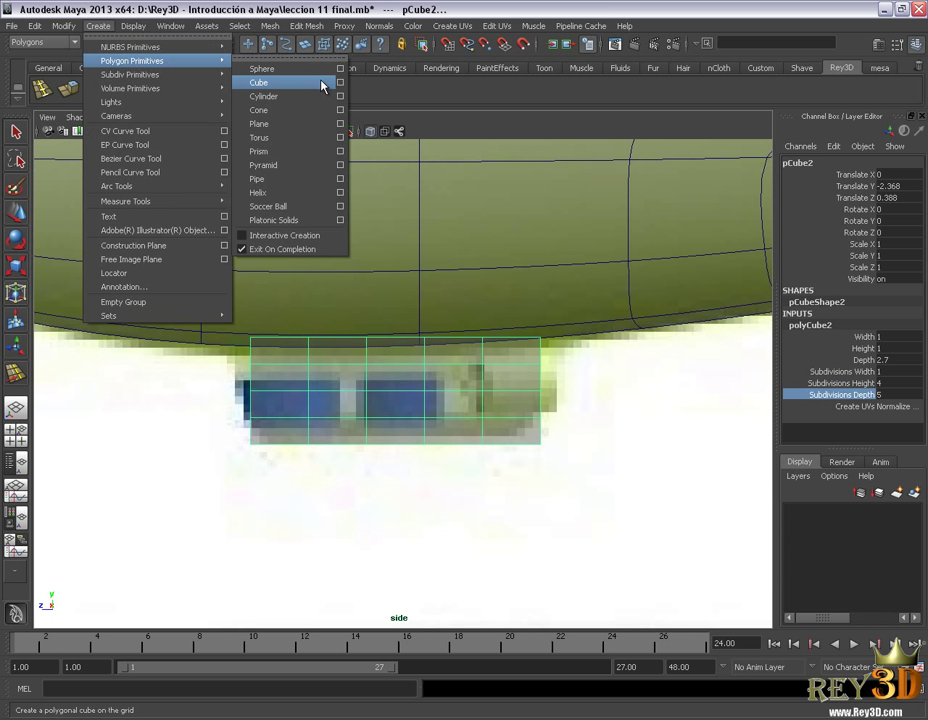
left_click(340, 83)
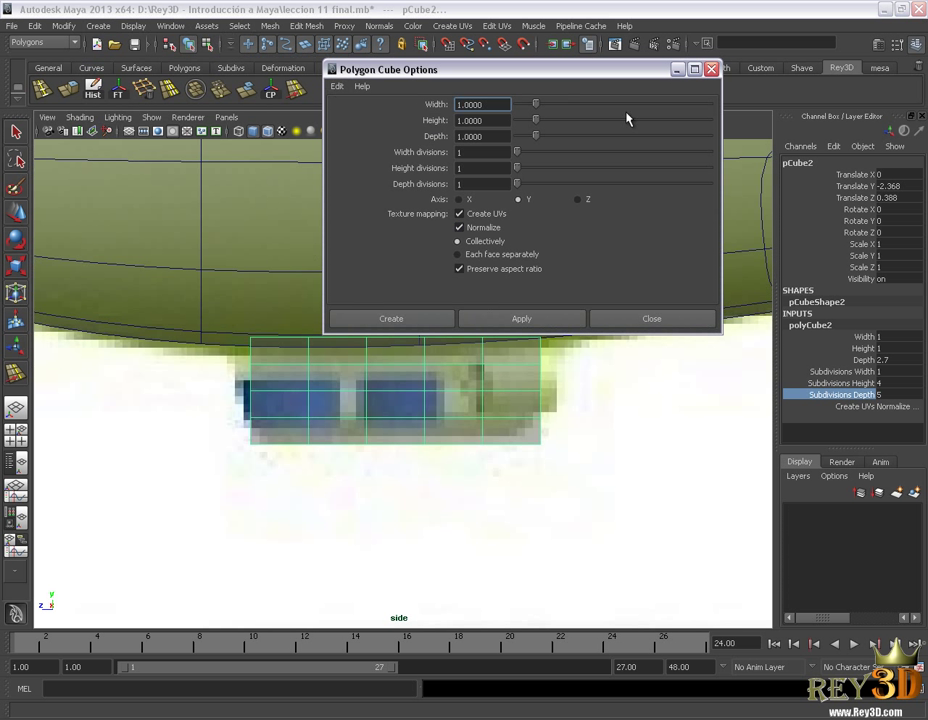
left_click(711, 69)
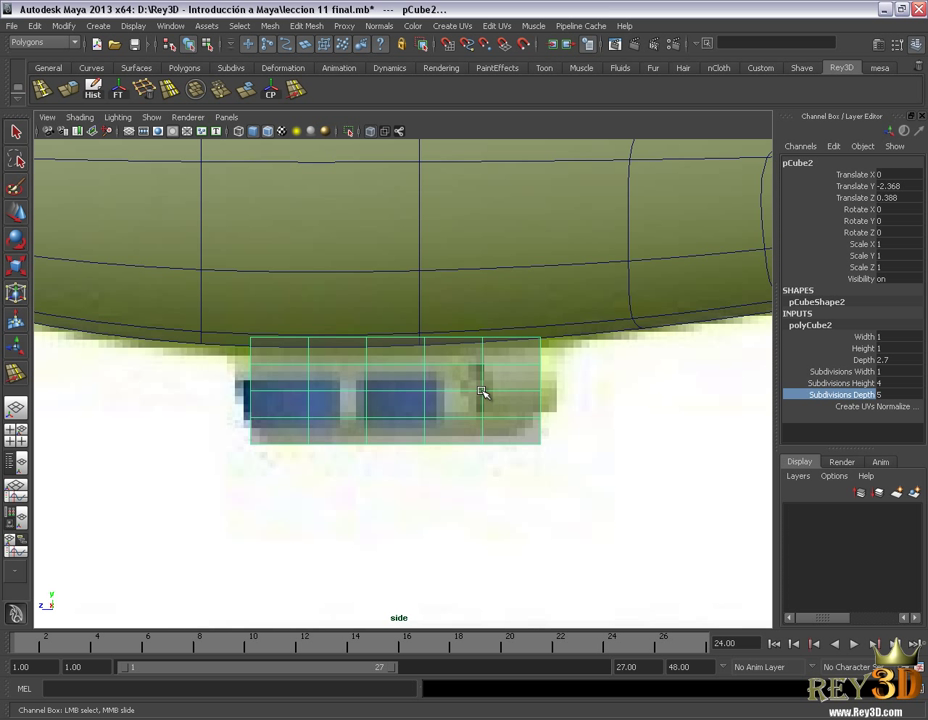
scroll(483, 408, "up", 2)
scroll(375, 360, "up", 2)
Step: In vertex mode, lower the gondola's top vertex row against the hull
right_click(368, 378)
left_click(368, 378)
key("w")
left_click_drag(267, 286, 234, 346)
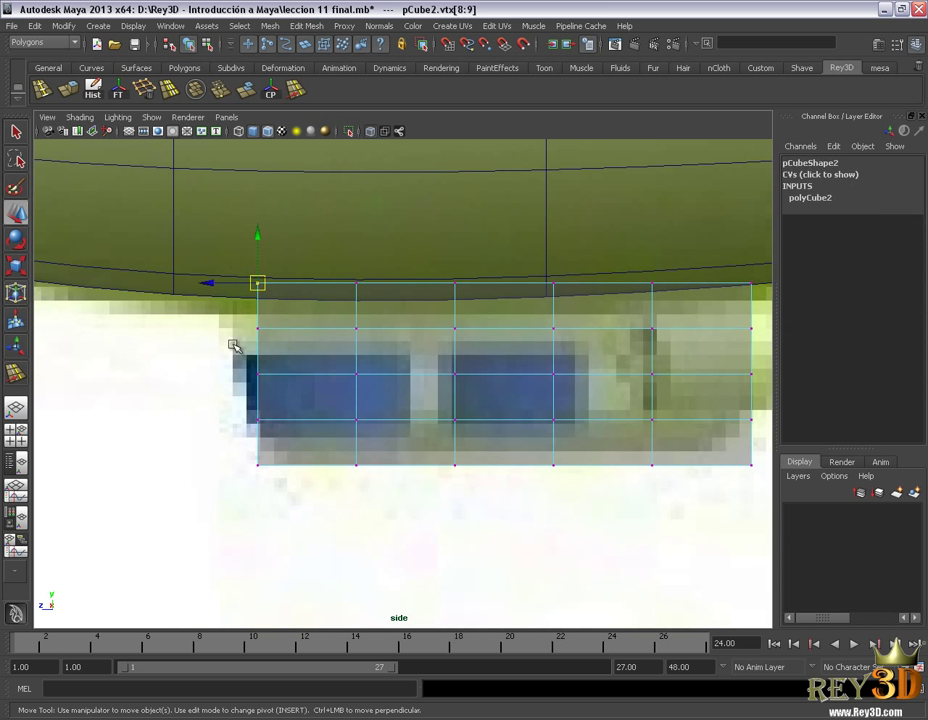
left_click_drag(210, 282, 177, 284)
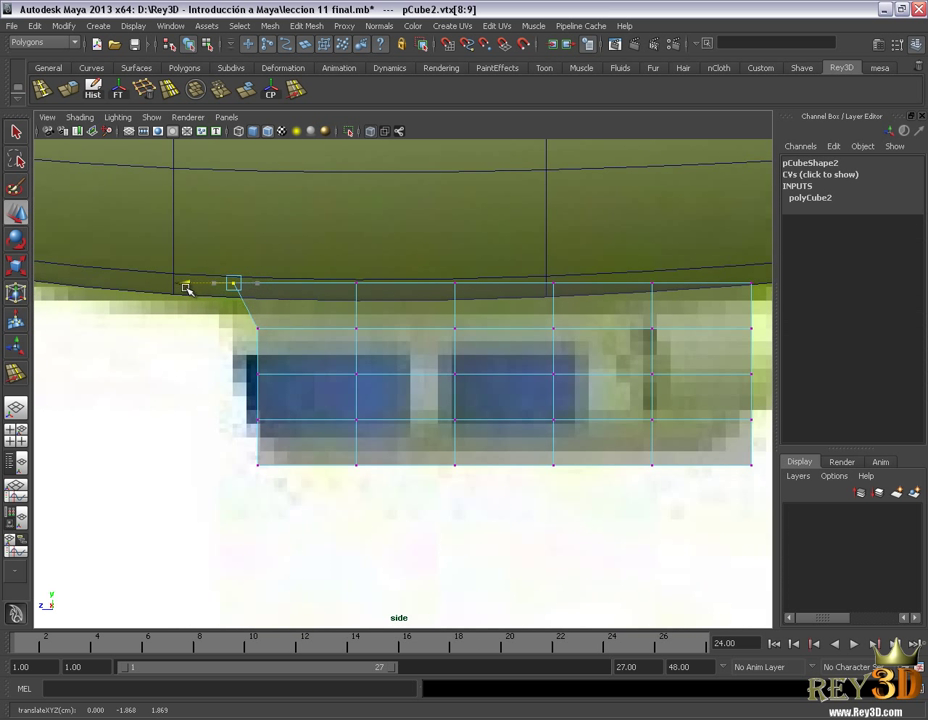
key("ctrl+z")
left_click_drag(178, 231, 772, 306)
scroll(550, 352, "down", 5)
scroll(543, 451, "up", 2)
scroll(511, 413, "up", 3)
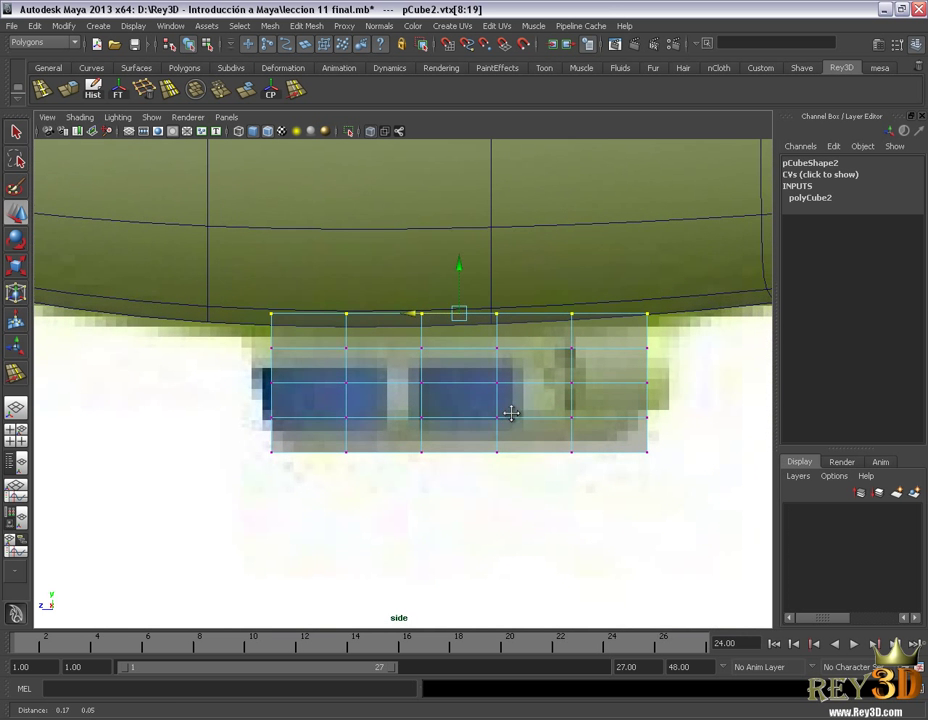
scroll(511, 413, "up", 1)
left_click_drag(437, 262, 437, 278)
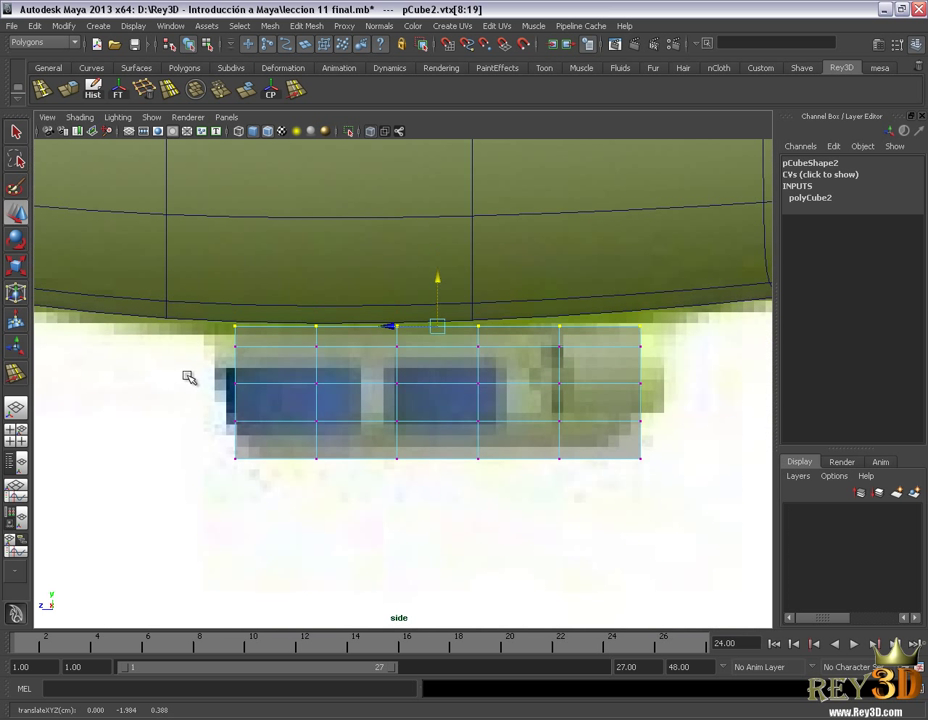
Step: Rotate and shift the left and right end vertex columns so both ends slope inward
left_click_drag(207, 315, 256, 489)
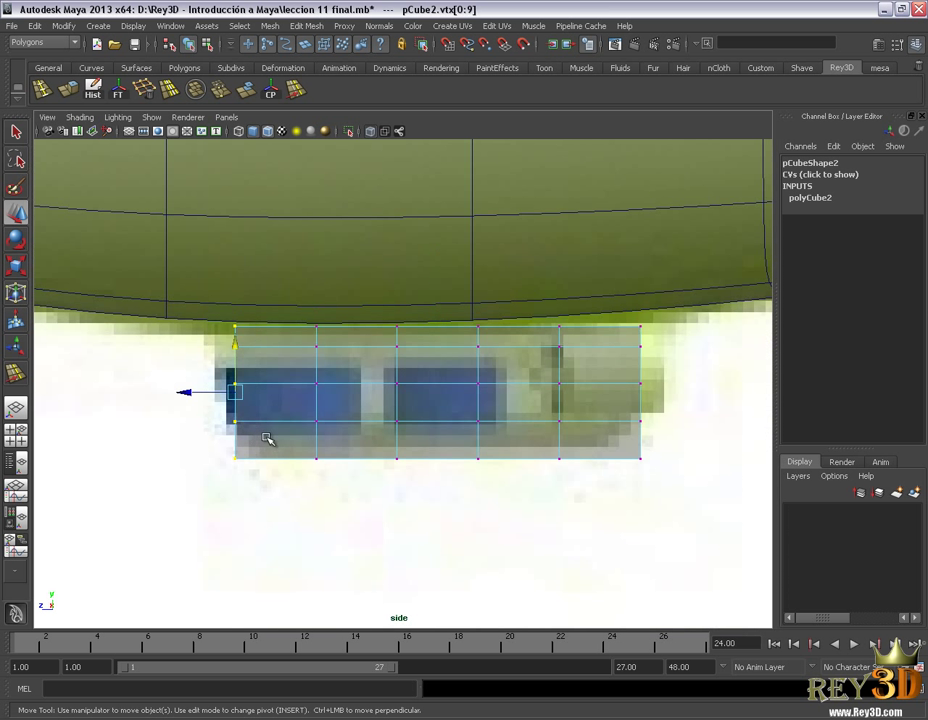
key("e")
left_click_drag(274, 345, 255, 346)
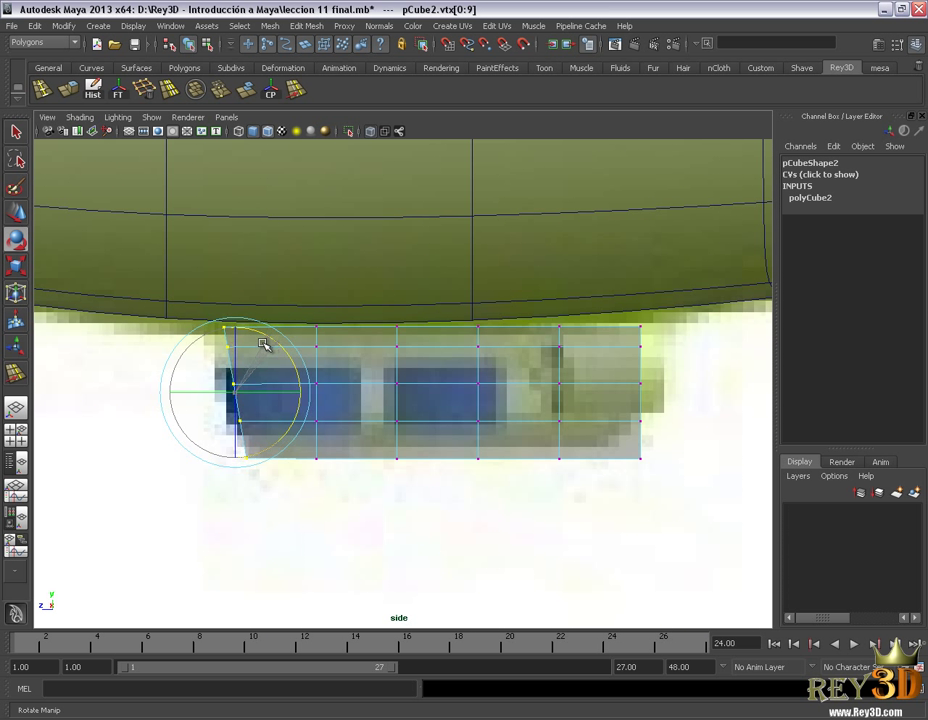
key("w")
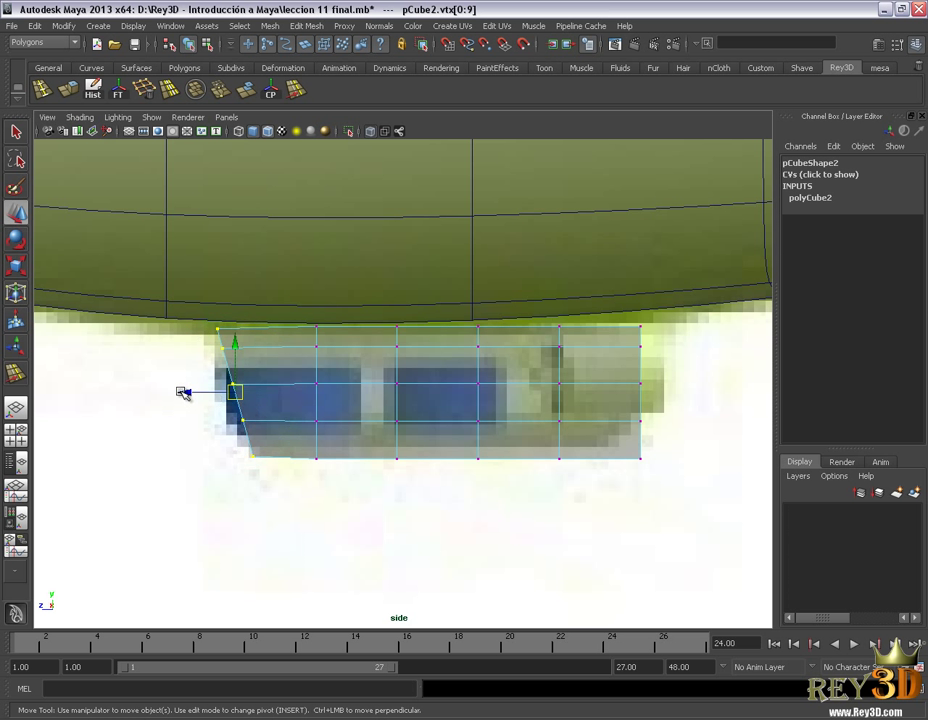
left_click_drag(182, 392, 170, 393)
middle_click_drag(432, 475, 381, 472, "alt")
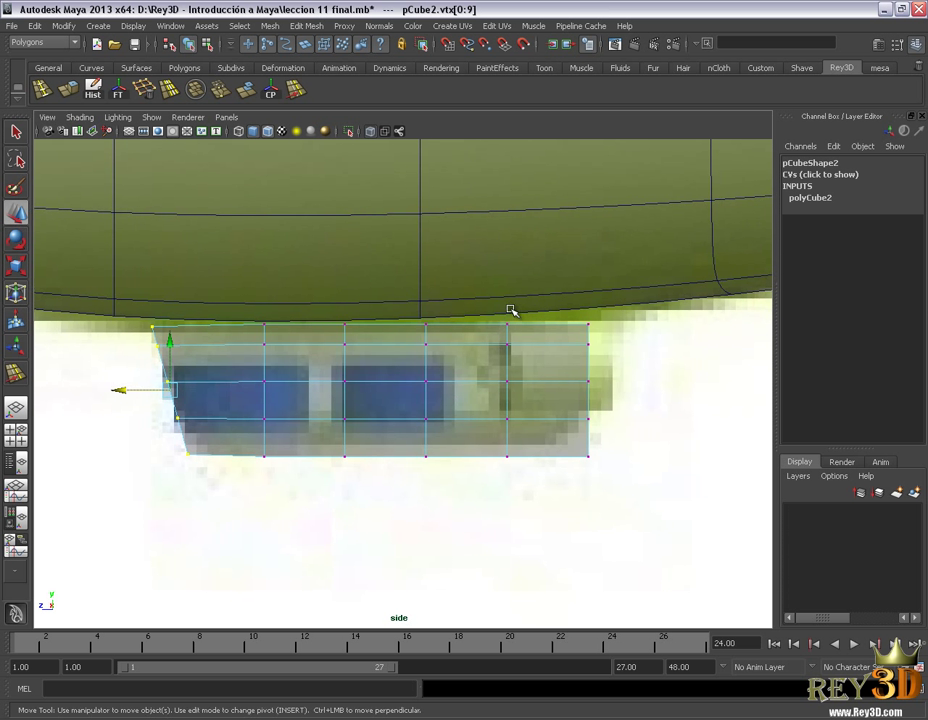
mouse_move(620, 481)
left_mouse_down()
mouse_move(572, 316)
mouse_move(594, 335)
left_mouse_up()
key("e")
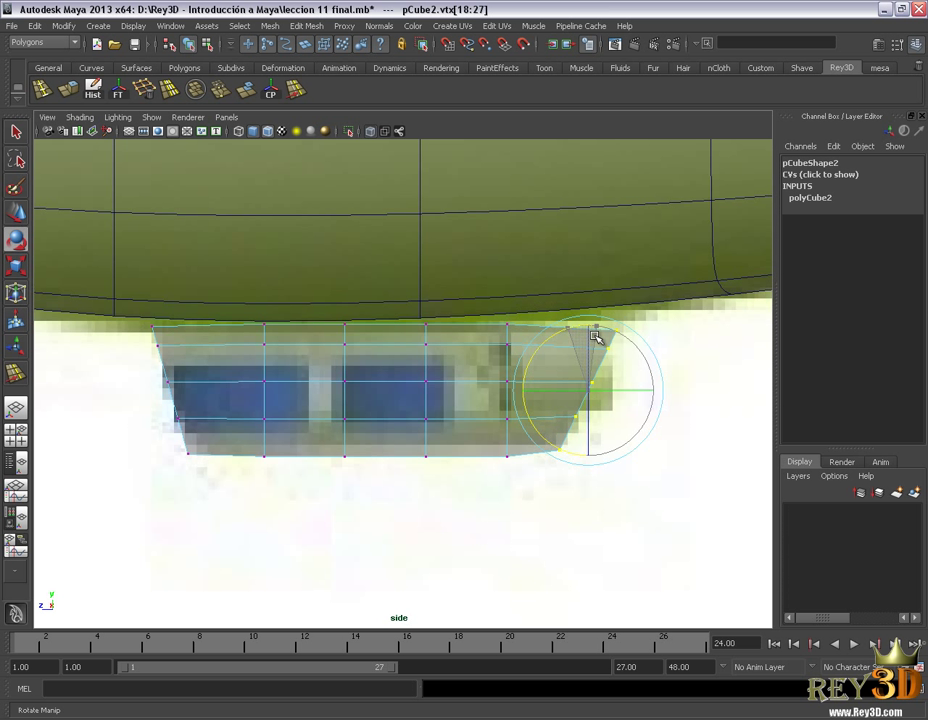
key("w")
left_click_drag(536, 389, 546, 389)
middle_click_drag(377, 452, 346, 443, "alt")
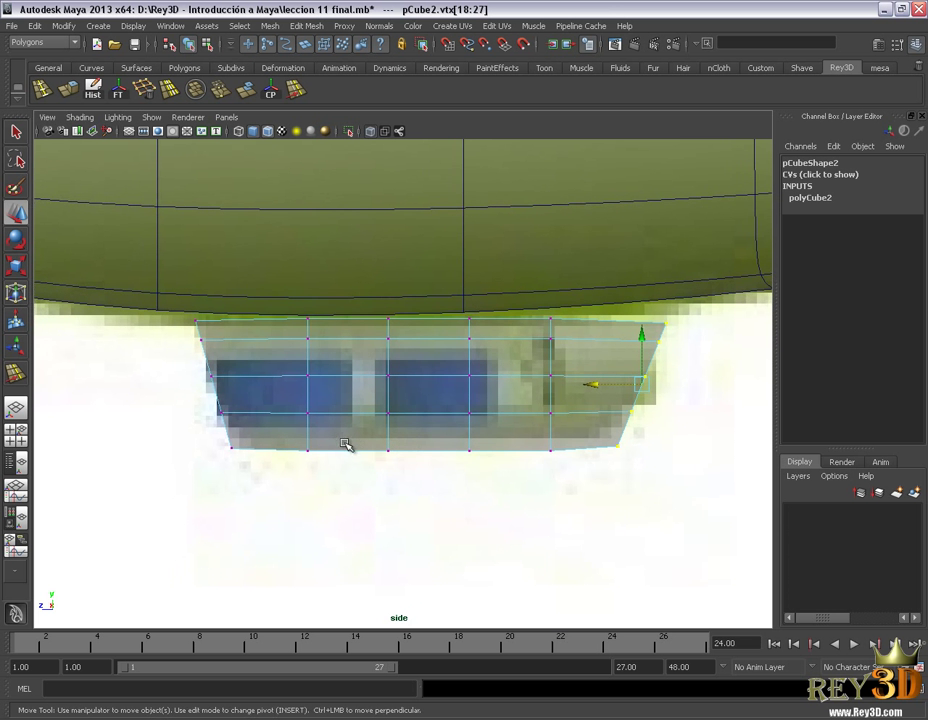
scroll(358, 437, "up", 2)
Step: Align the middle and lower vertex rows with the windows' top and bottom edges
left_click_drag(206, 378, 718, 400)
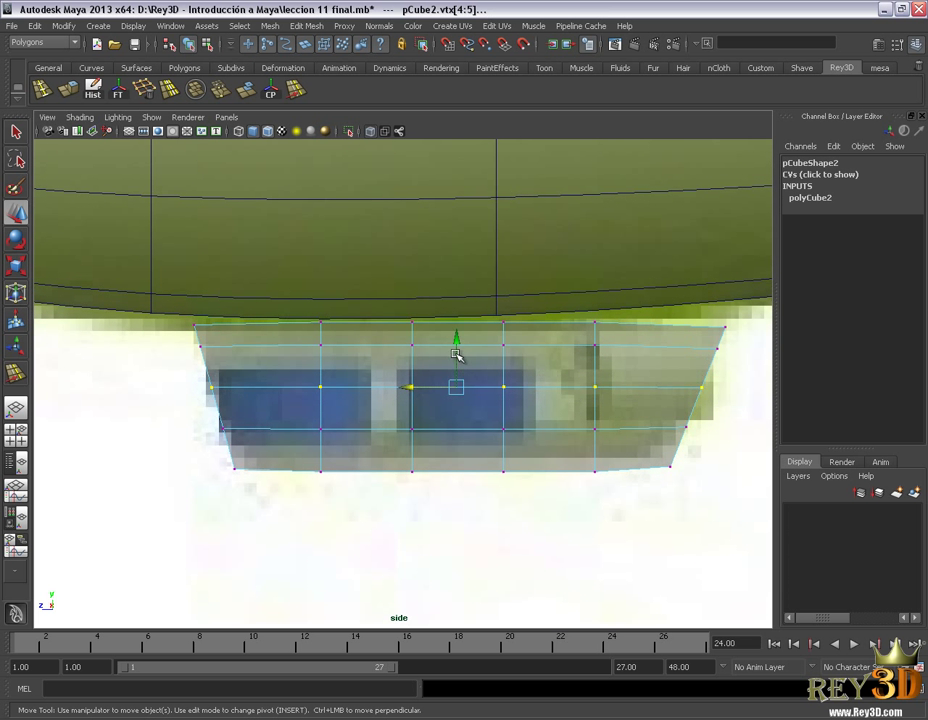
left_click_drag(462, 348, 463, 321)
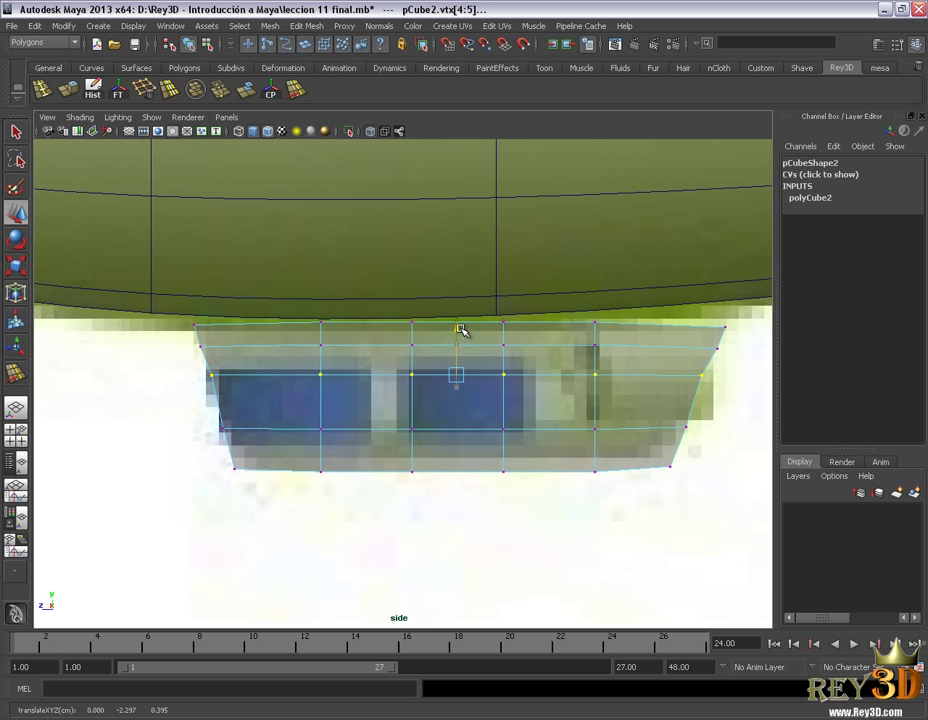
left_click_drag(200, 405, 704, 437)
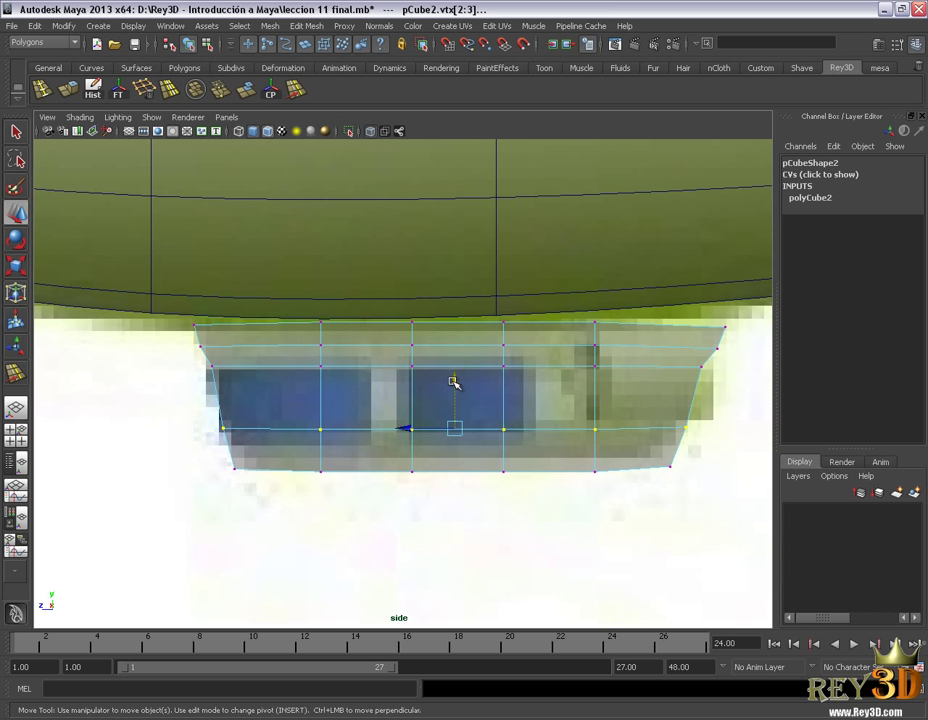
left_click_drag(454, 382, 463, 432)
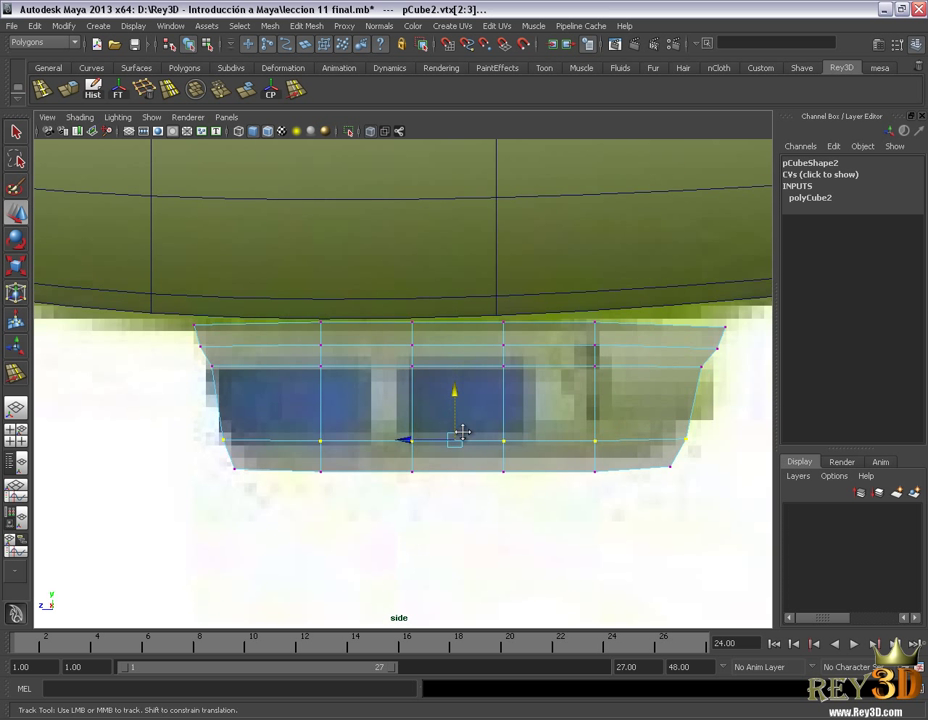
middle_click_drag(462, 432, 439, 433, "alt")
Step: Select the upper vertex row and trial-delete it in perspective, restoring it each time
left_click_drag(151, 341, 455, 354)
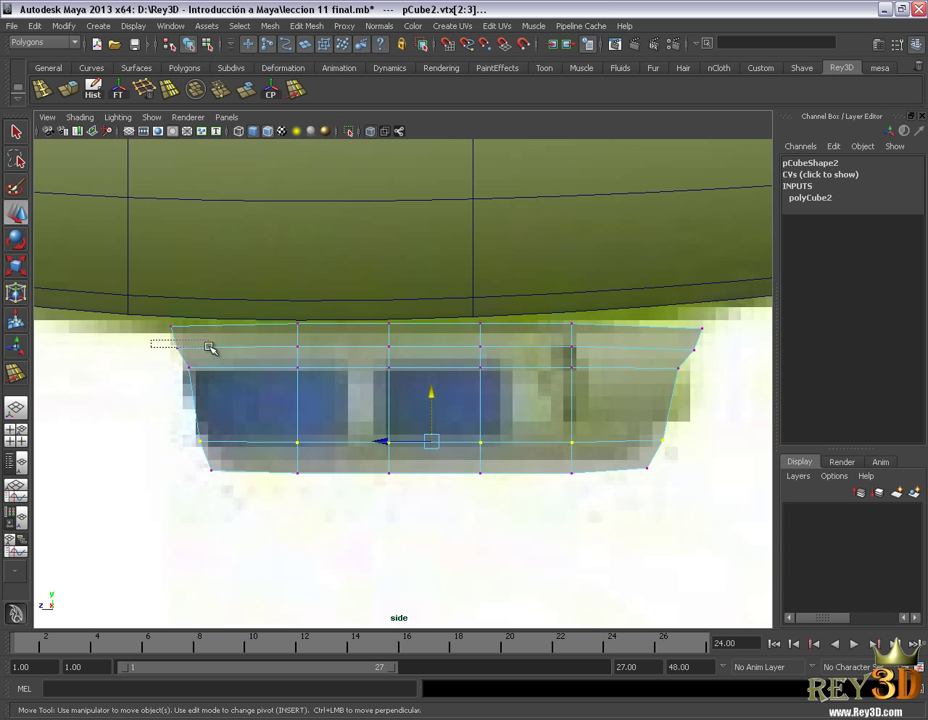
left_click_drag(613, 354, 705, 361)
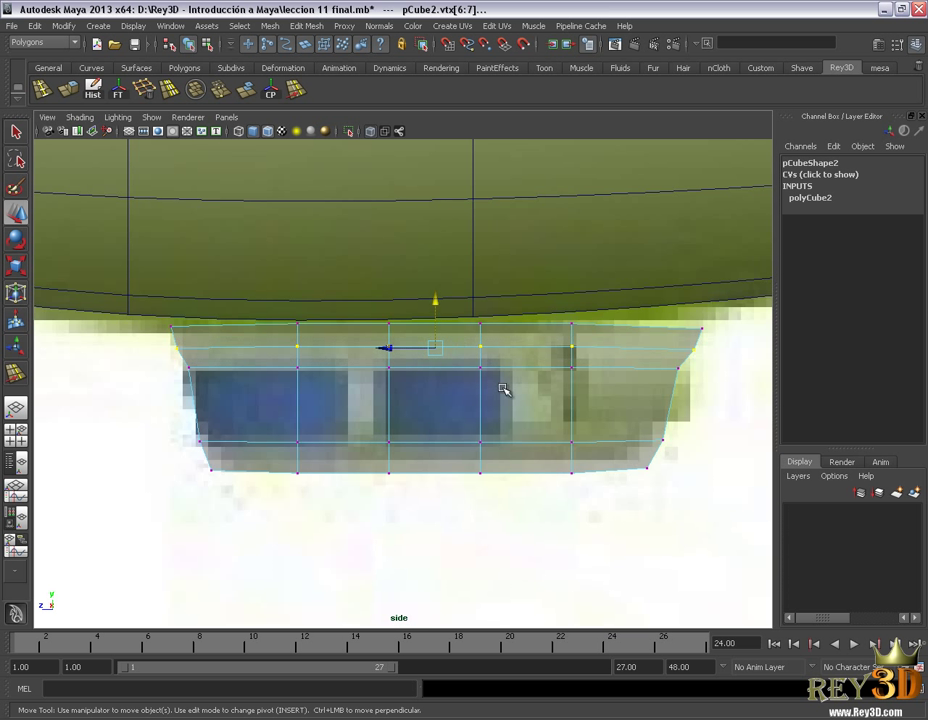
key("space")
key("space")
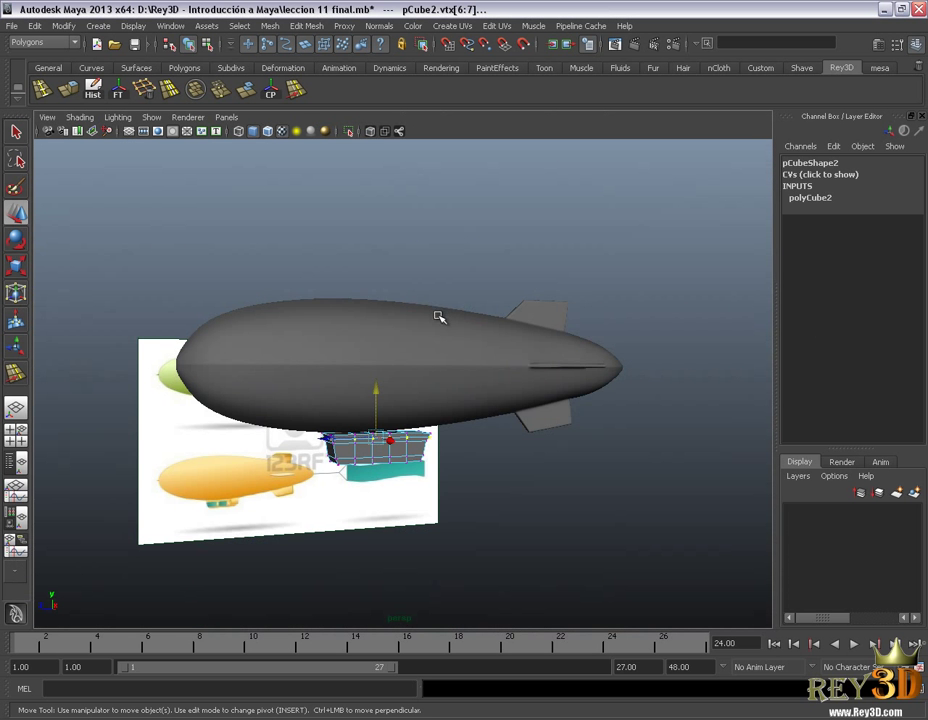
key("f")
mouse_move(491, 398)
left_mouse_down("alt")
mouse_move(449, 416)
mouse_move(571, 414)
mouse_move(400, 420)
mouse_move(412, 416)
left_mouse_up("alt")
key("Delete")
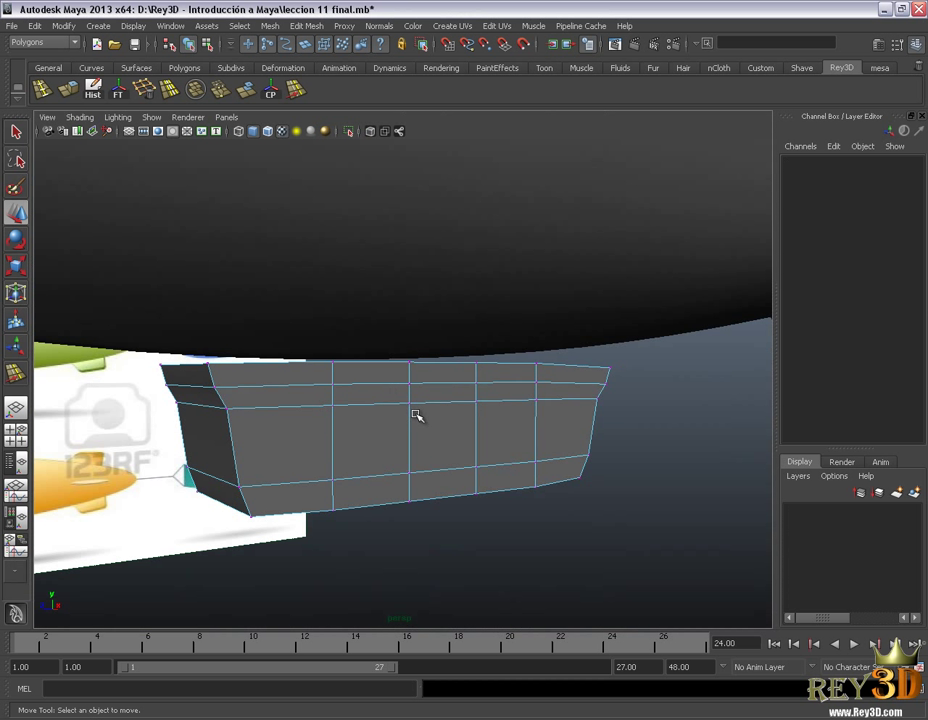
mouse_move(408, 412)
right_mouse_down("alt")
mouse_move(433, 431)
mouse_move(454, 431)
mouse_move(534, 398)
right_mouse_up("alt")
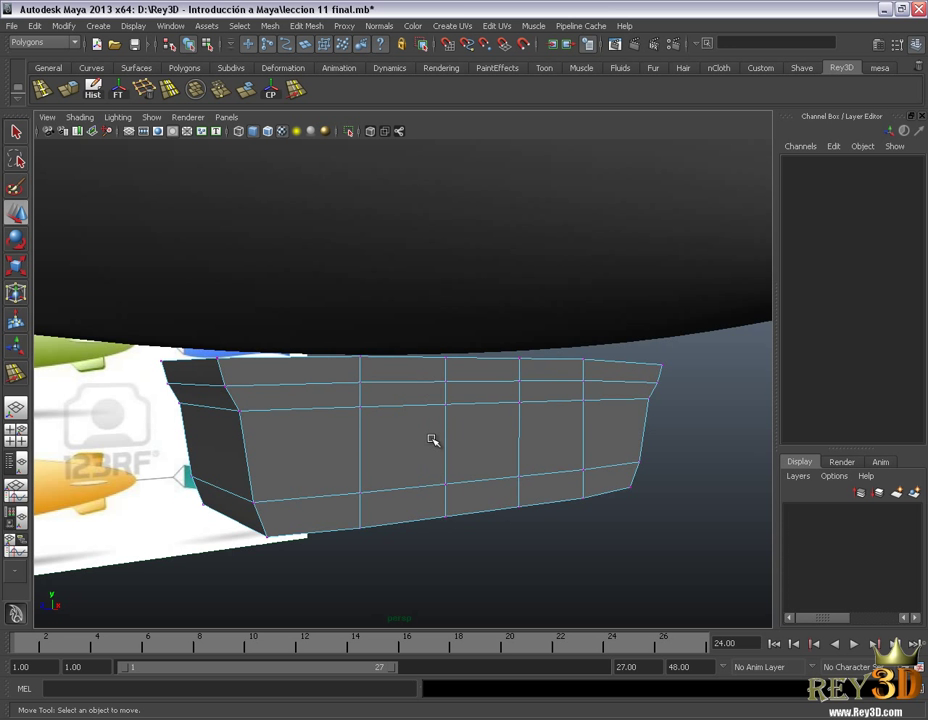
key("ctrl+z")
mouse_move(431, 437)
left_mouse_down("alt")
mouse_move(470, 441)
mouse_move(296, 439)
mouse_move(516, 441)
mouse_move(497, 443)
mouse_move(317, 307)
mouse_move(418, 389)
left_mouse_up("alt")
key("Delete")
key("ctrl+z")
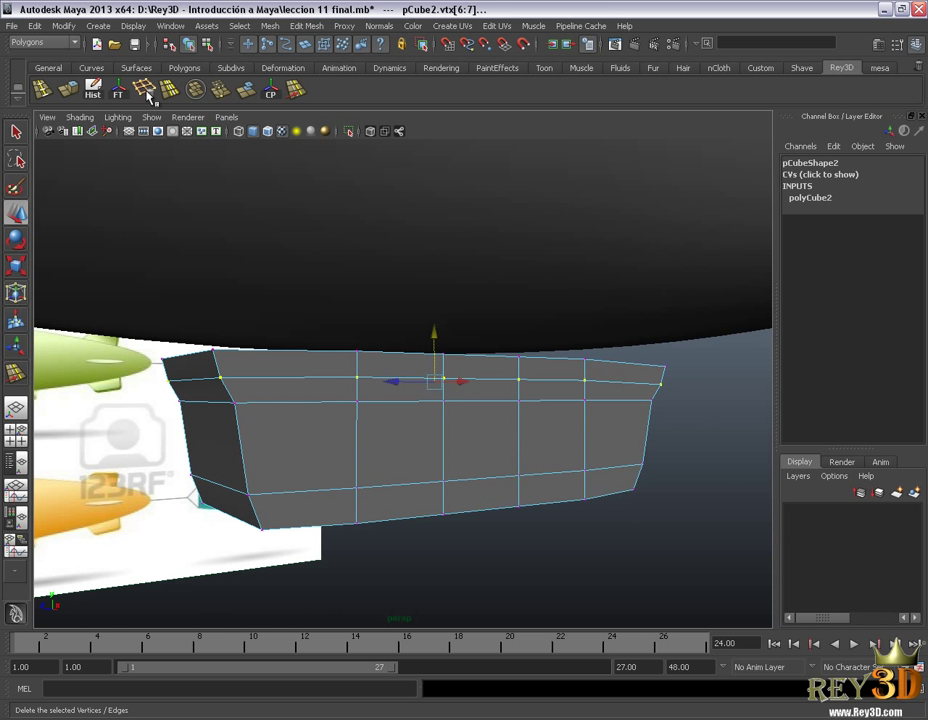
Step: Select the gondola's upper horizontal edge loop, trial-delete it, then undo and clear the selection
left_click(147, 92)
mouse_move(503, 526)
left_mouse_down("alt")
mouse_move(417, 516)
mouse_move(526, 530)
left_mouse_up("alt")
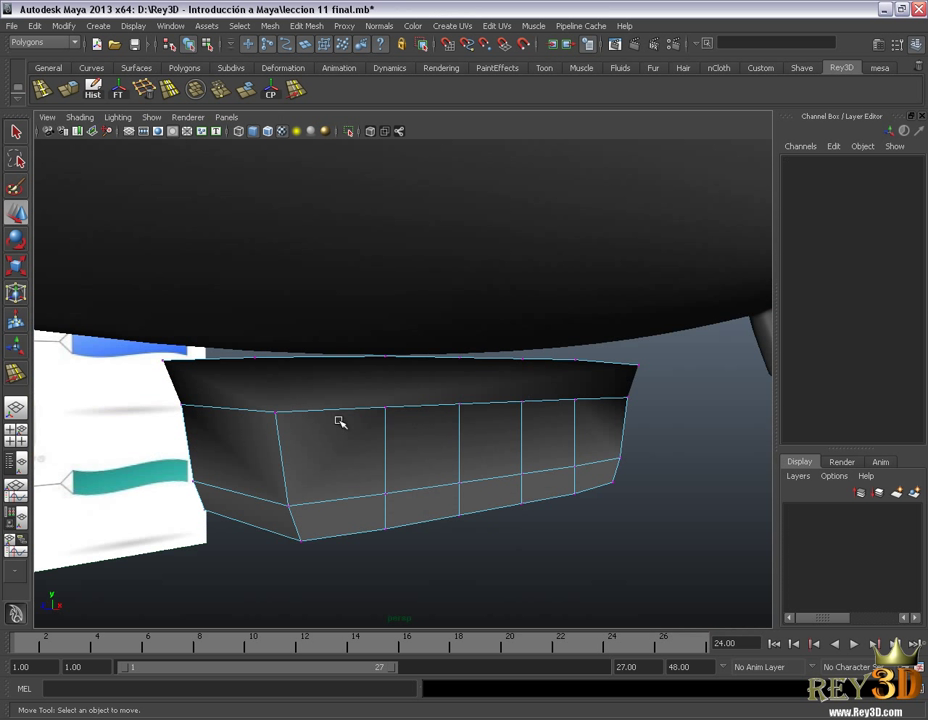
left_click(453, 443)
mouse_move(453, 443)
left_mouse_down("alt")
mouse_move(441, 441)
mouse_move(457, 435)
left_mouse_up("alt")
right_click_drag(436, 383, 420, 373)
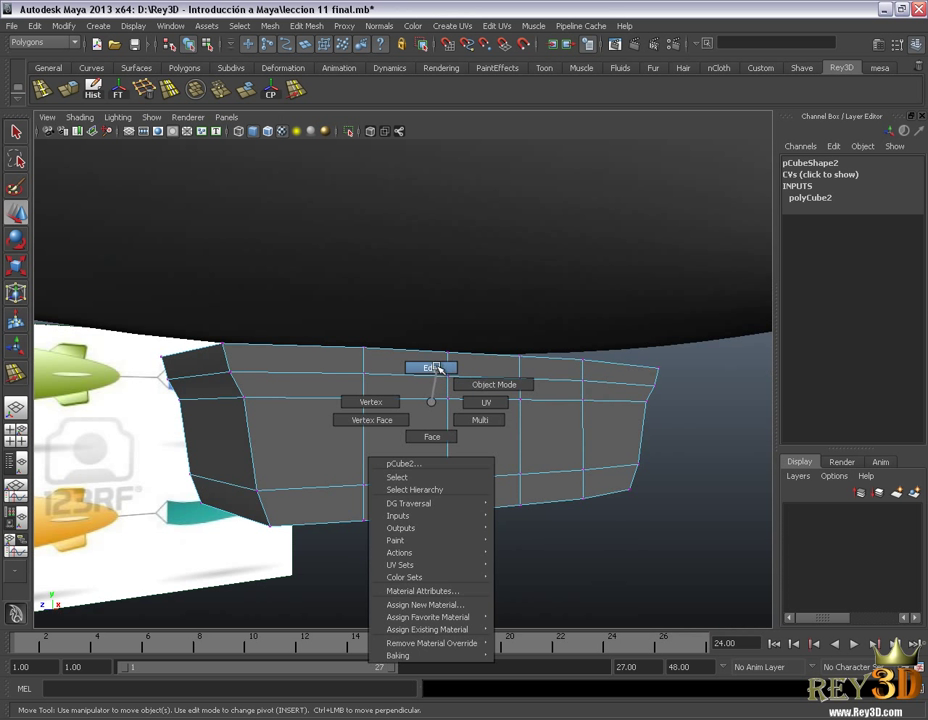
double_click(419, 376)
mouse_move(497, 450)
left_mouse_down("alt")
mouse_move(522, 451)
mouse_move(493, 425)
left_mouse_up("alt")
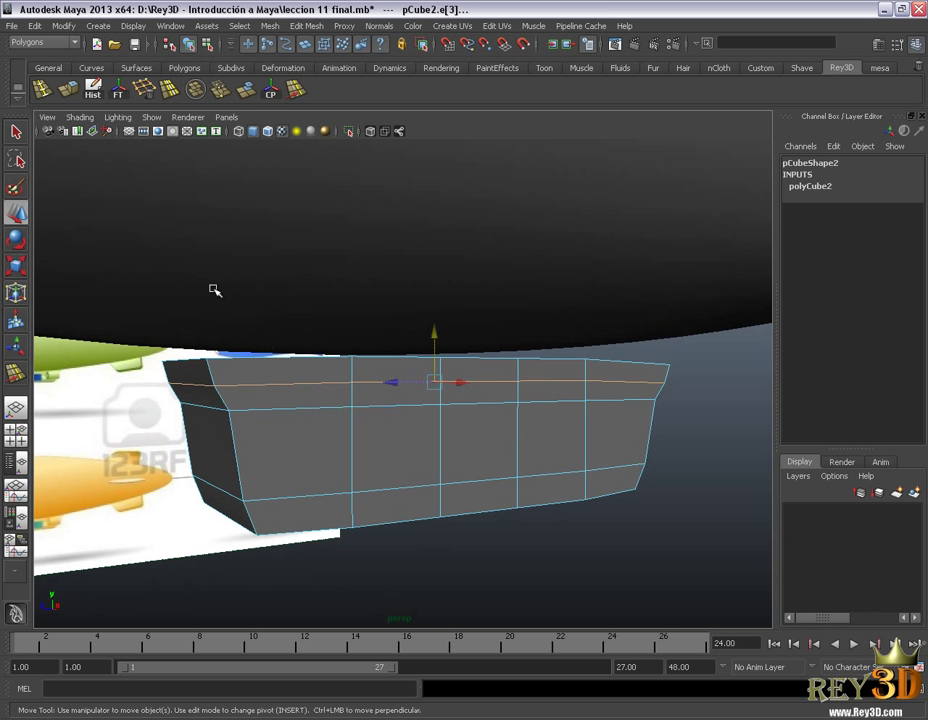
left_click(145, 88)
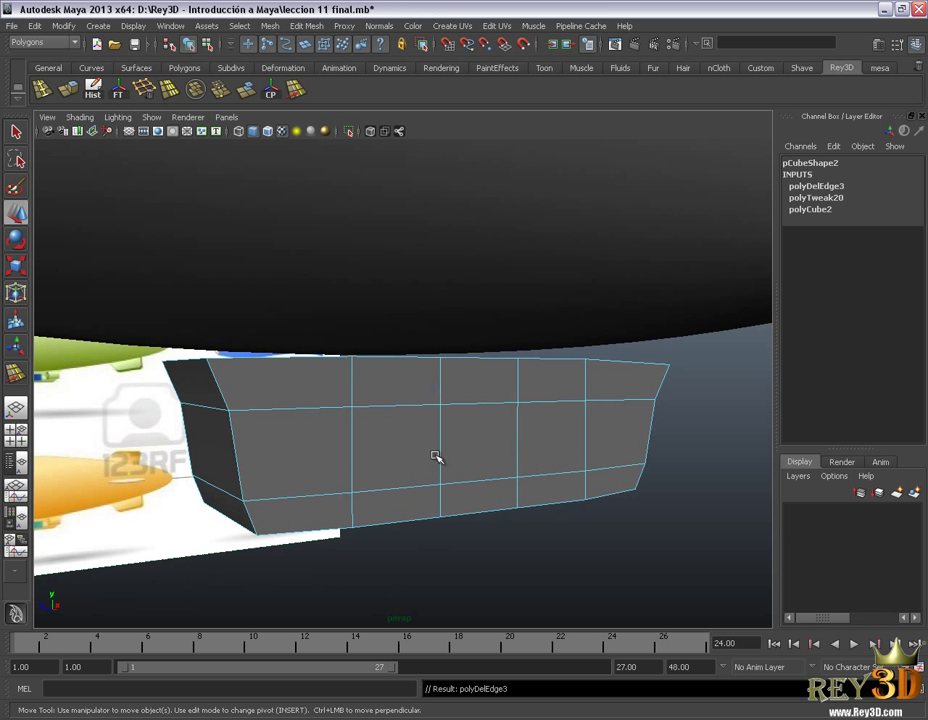
key("ctrl+z")
left_click_drag(436, 457, 463, 460, "alt")
left_click(464, 460)
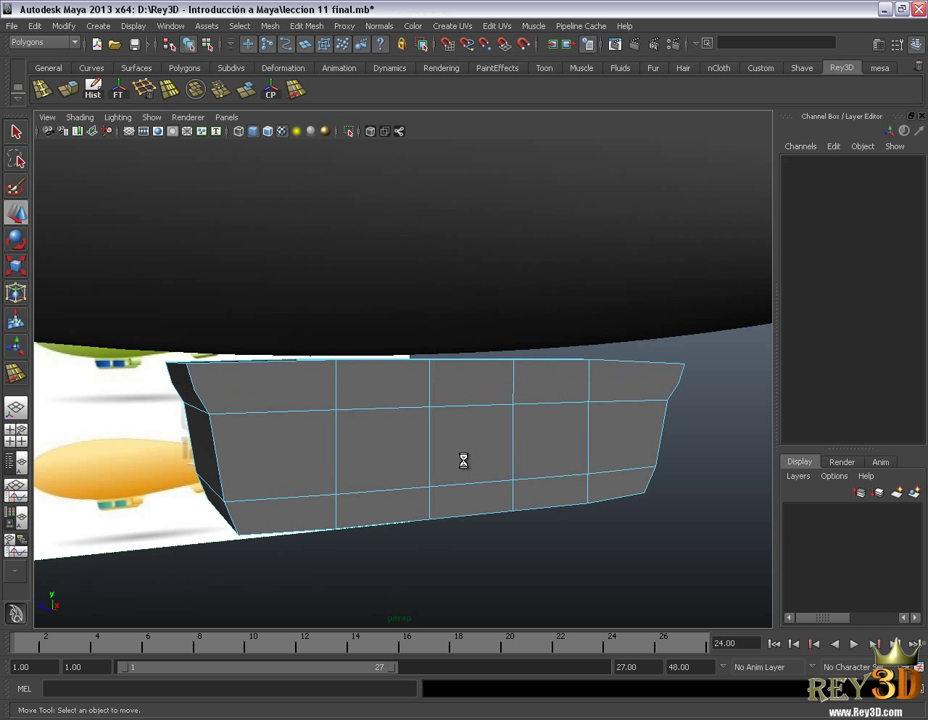
mouse_move(469, 459)
left_mouse_down("alt")
mouse_move(425, 445)
mouse_move(452, 452)
left_mouse_up("alt")
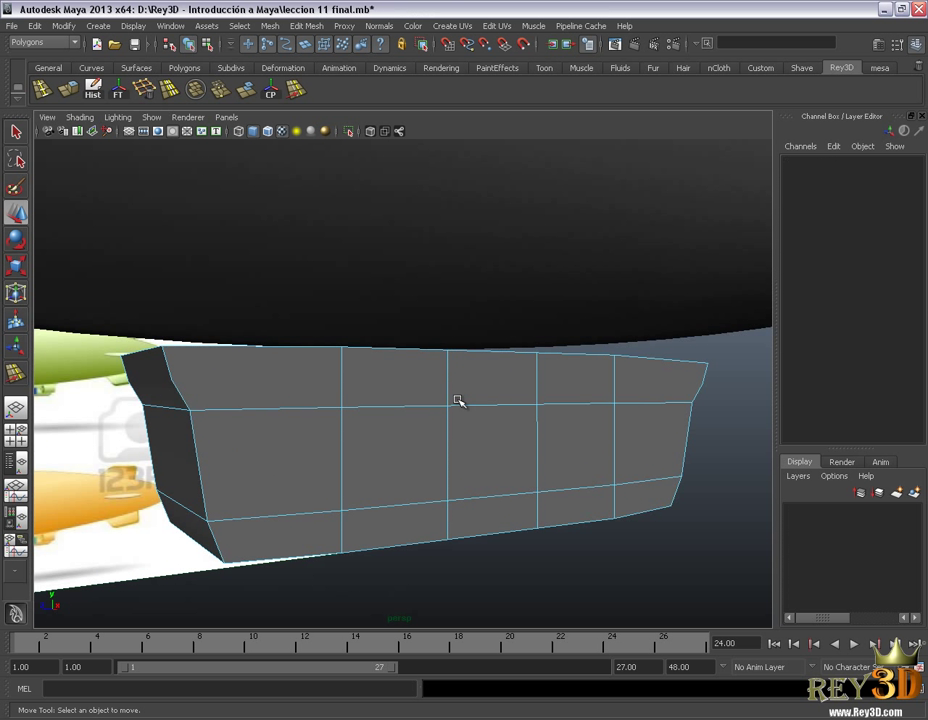
Step: Preview the gondola as a smooth mesh, then revert to the blocky cage
right_click_drag(457, 400, 389, 389)
left_click(342, 377)
left_click(448, 378)
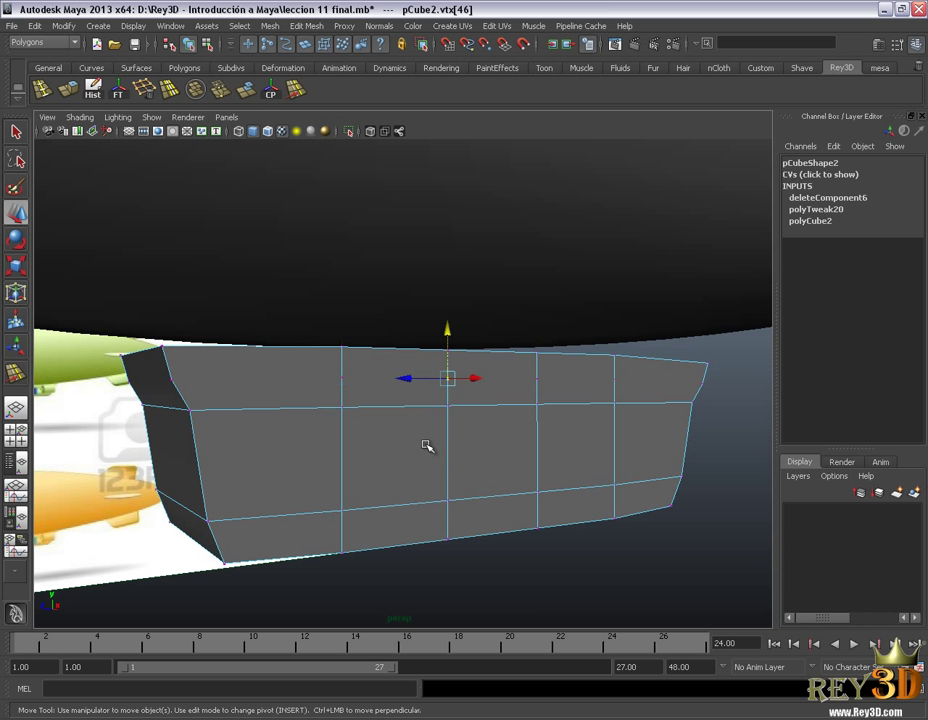
key("3")
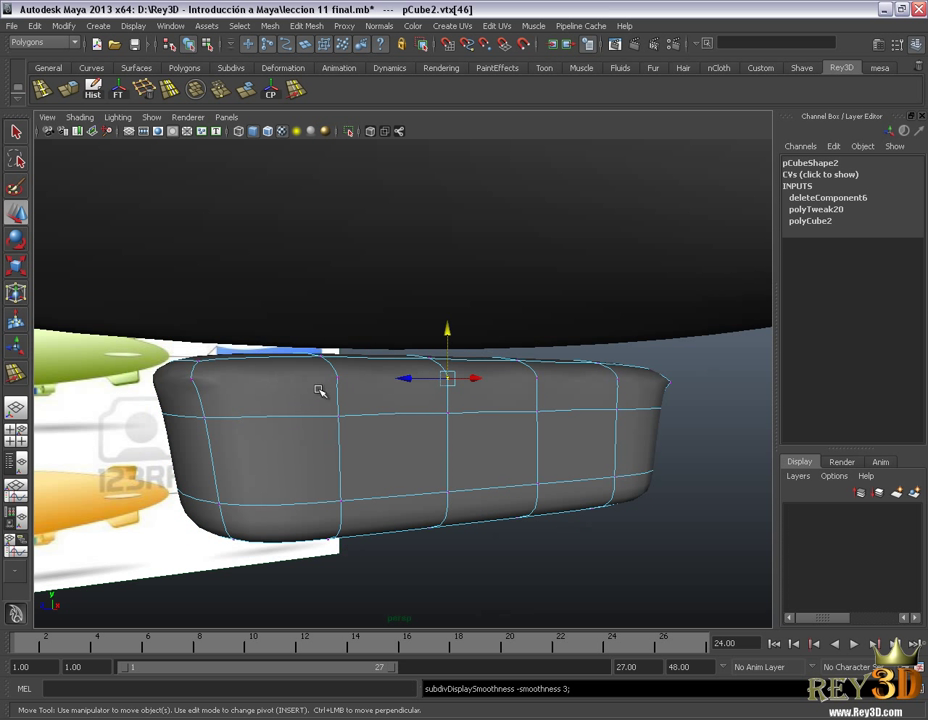
key("ctrl+z")
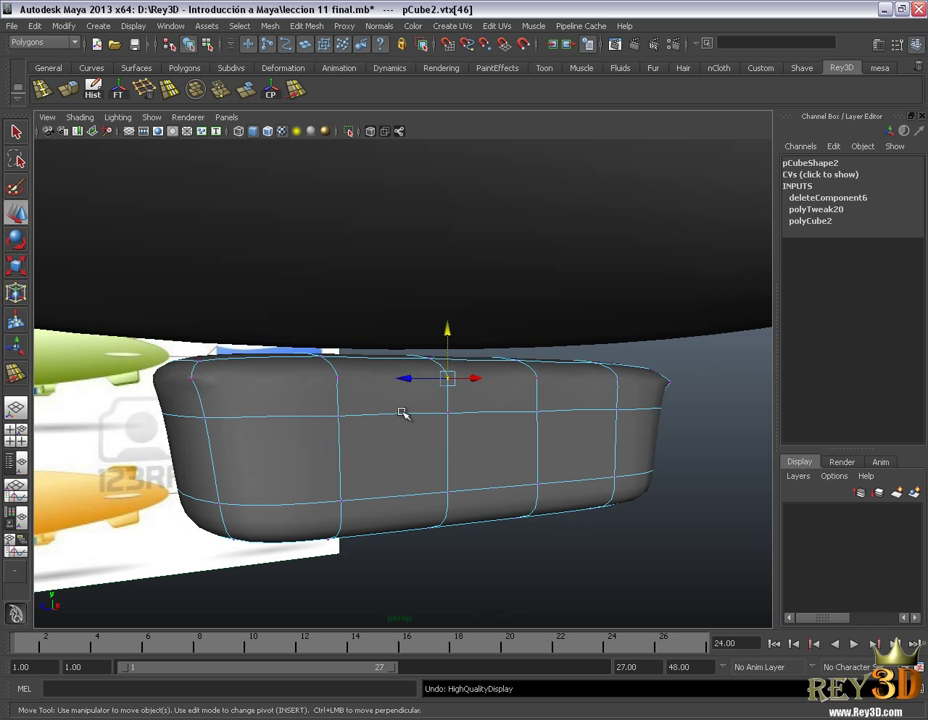
key("1")
key("ctrl+z")
key("ctrl+z")
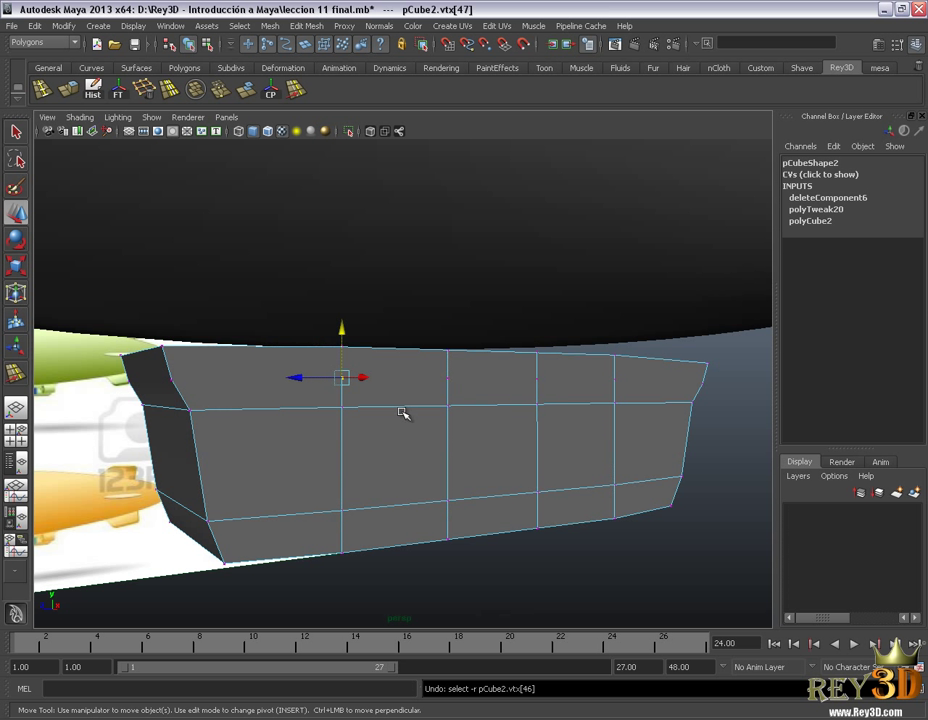
key("ctrl+z")
key("ctrl+z")
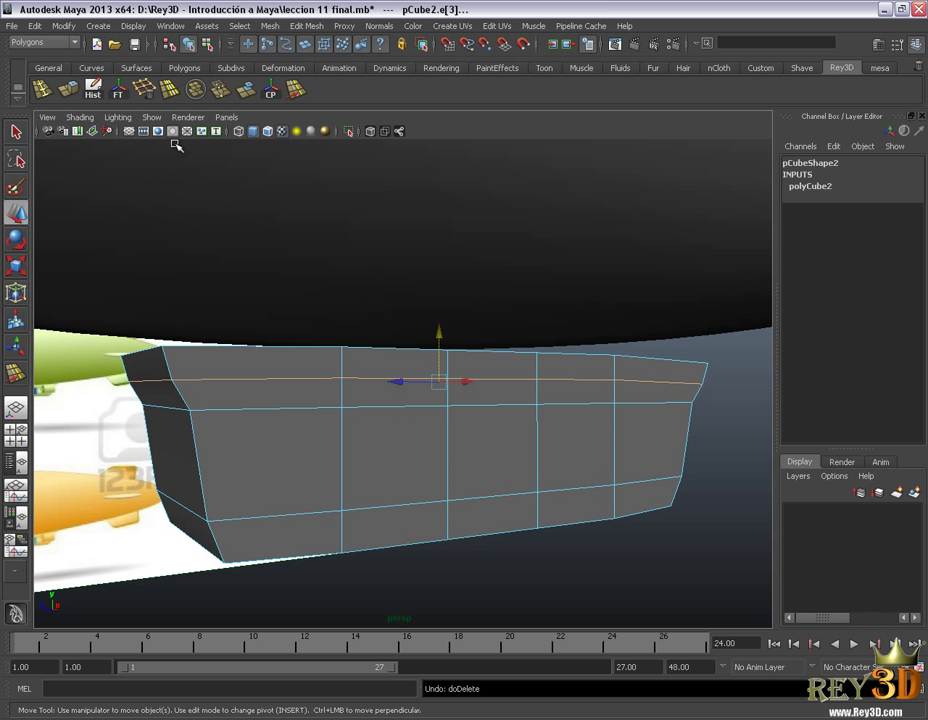
Step: Delete the upper edge loop with the Delete Edge shelf button and inspect the result
left_click(150, 93)
mouse_move(493, 420)
left_mouse_down("alt")
mouse_move(439, 431)
mouse_move(528, 424)
mouse_move(483, 418)
left_mouse_up("alt")
right_click_drag(483, 418, 372, 380)
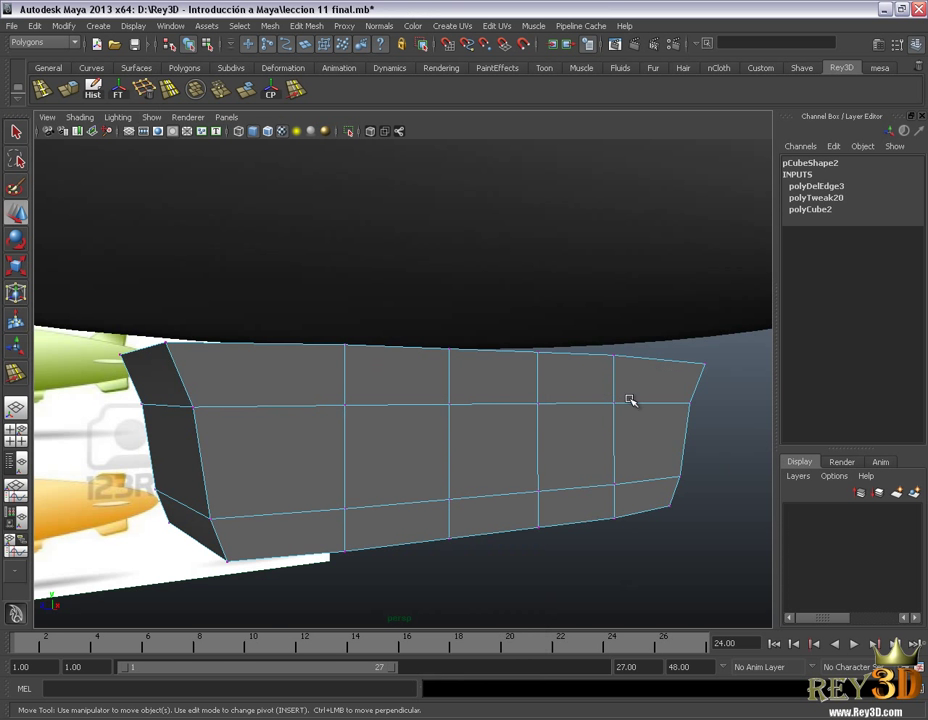
mouse_move(466, 457)
left_mouse_down("alt")
mouse_move(360, 468)
mouse_move(474, 472)
mouse_move(567, 443)
mouse_move(456, 448)
mouse_move(590, 441)
mouse_move(463, 458)
mouse_move(449, 454)
mouse_move(439, 431)
mouse_move(441, 402)
mouse_move(497, 393)
mouse_move(468, 414)
mouse_move(526, 416)
mouse_move(474, 408)
mouse_move(474, 424)
left_mouse_up("alt")
key("space")
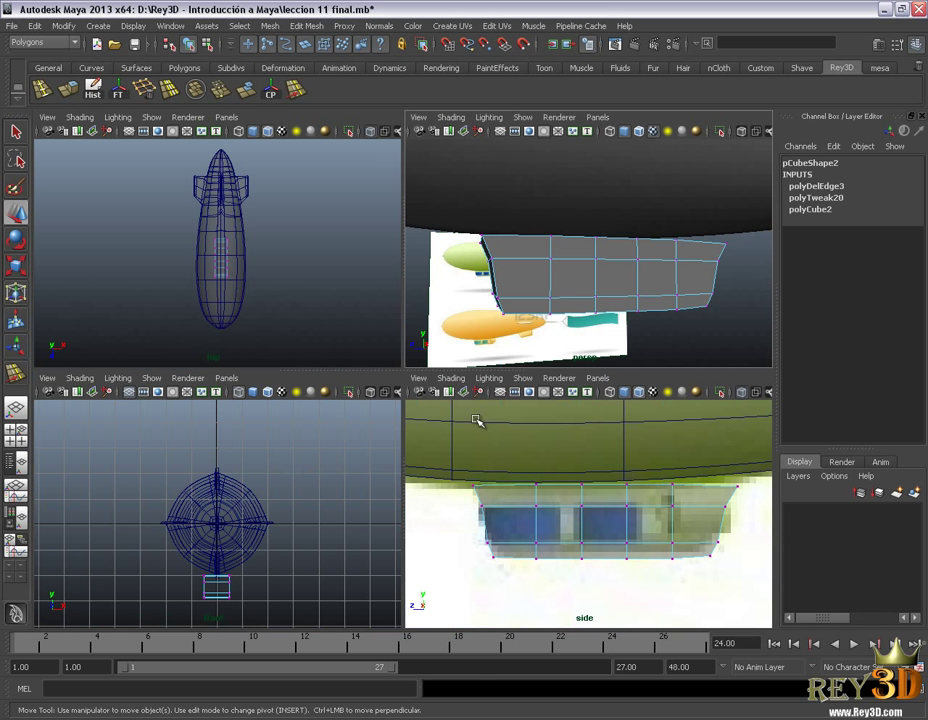
Step: In the maximised side view, move a vertex column to the first window's right edge
key("space")
right_click_drag(414, 414, 356, 413)
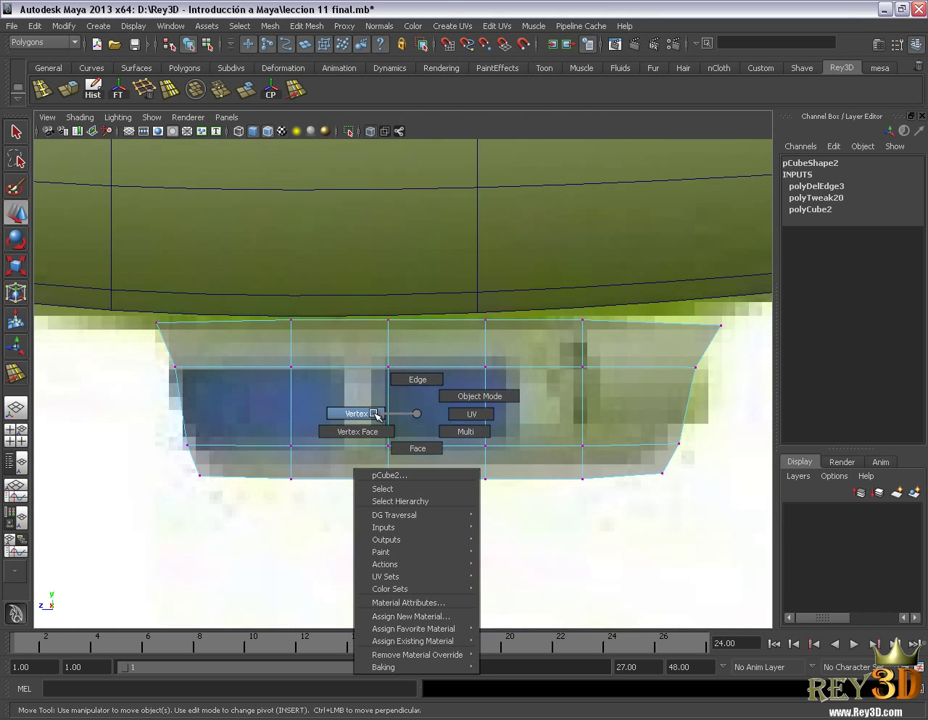
left_click_drag(275, 495, 333, 430)
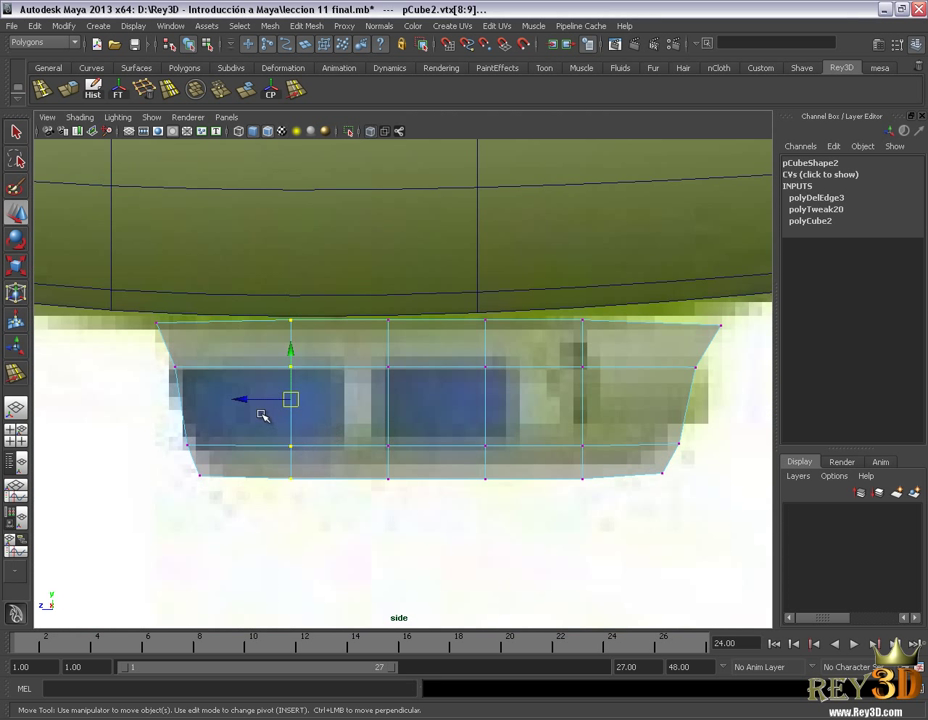
left_click_drag(248, 404, 172, 398)
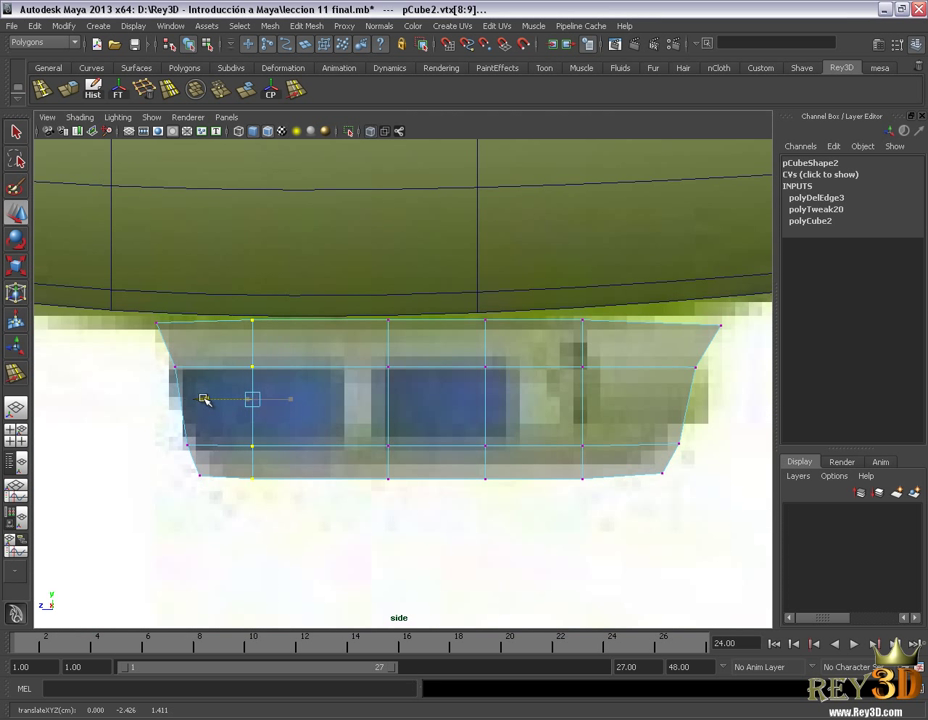
key("e")
left_click_drag(266, 357, 255, 352)
key("w")
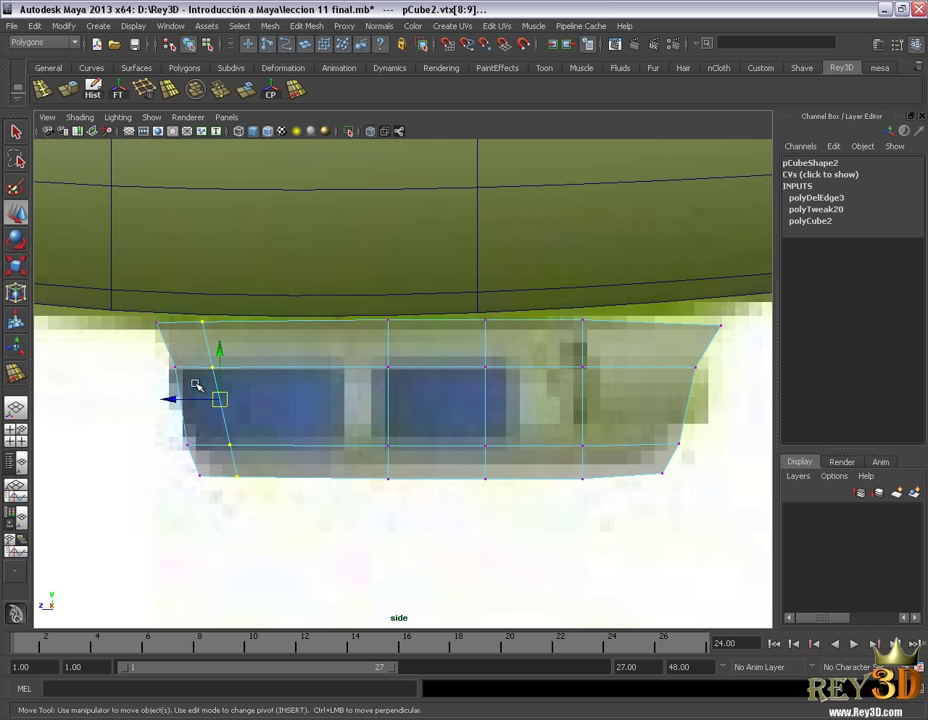
left_click_drag(176, 401, 285, 407)
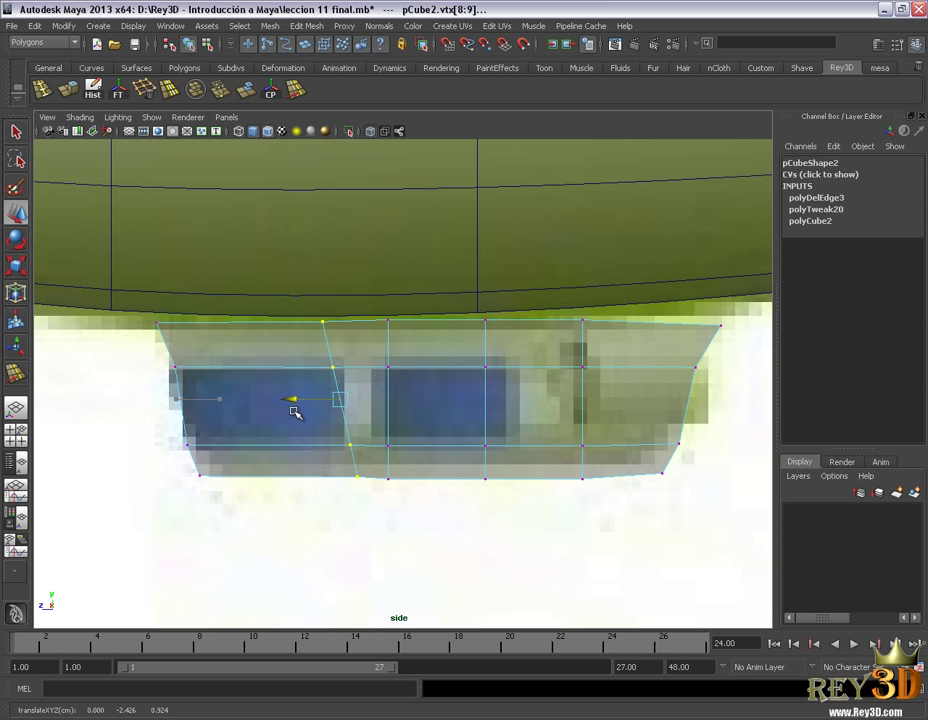
key("ctrl+z")
key("ctrl+z")
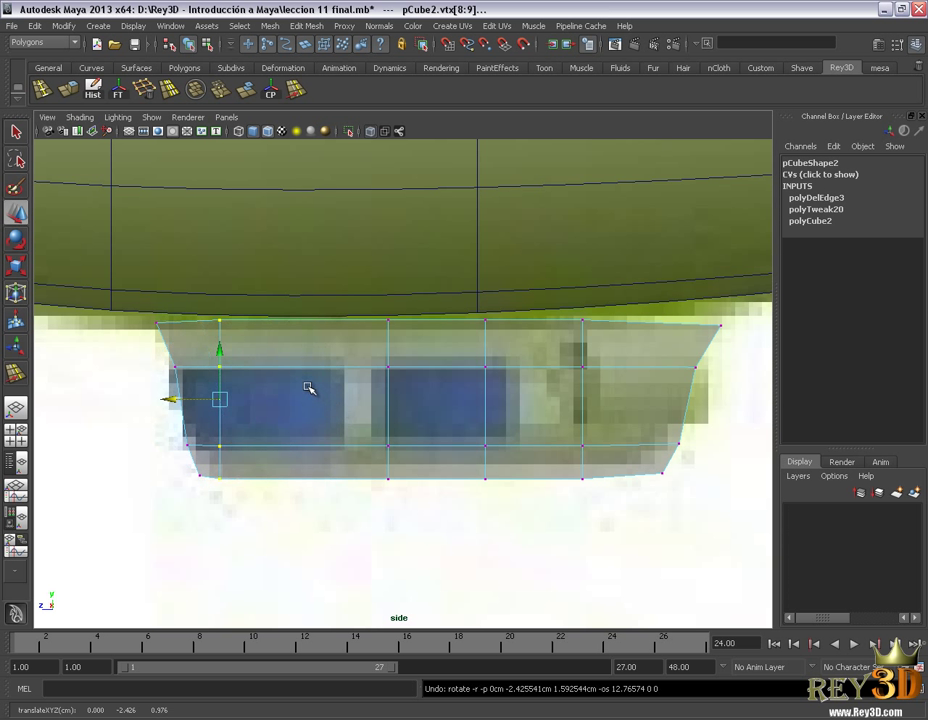
left_click_drag(176, 401, 301, 407)
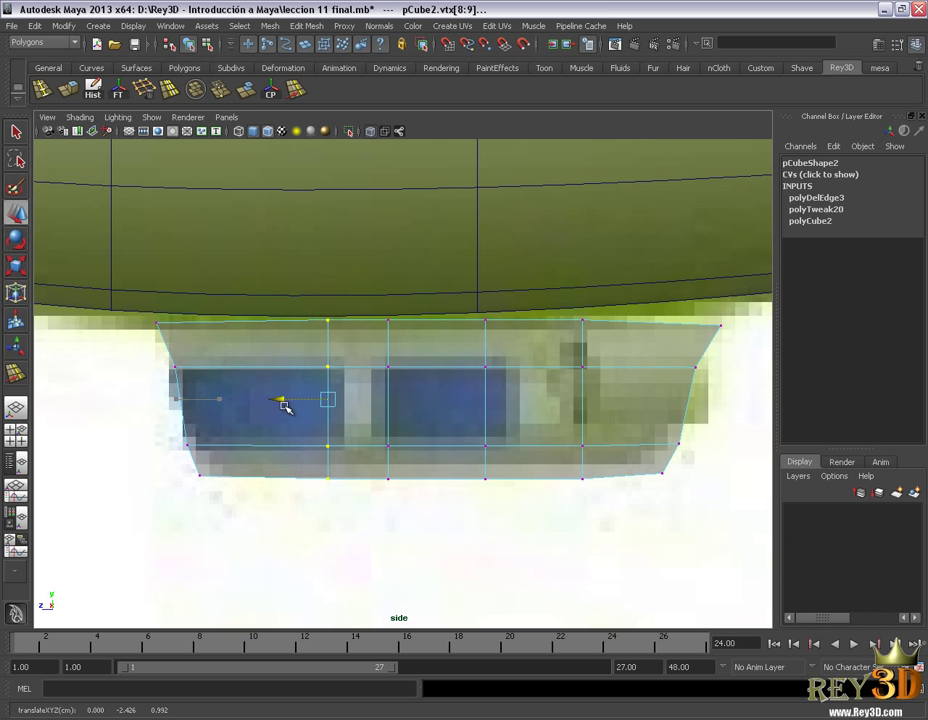
Step: Move two more vertex columns onto the second window's left and right edges
middle_click_drag(389, 394, 374, 394, "alt")
left_click_drag(365, 281, 414, 547)
left_click_drag(330, 401, 316, 401)
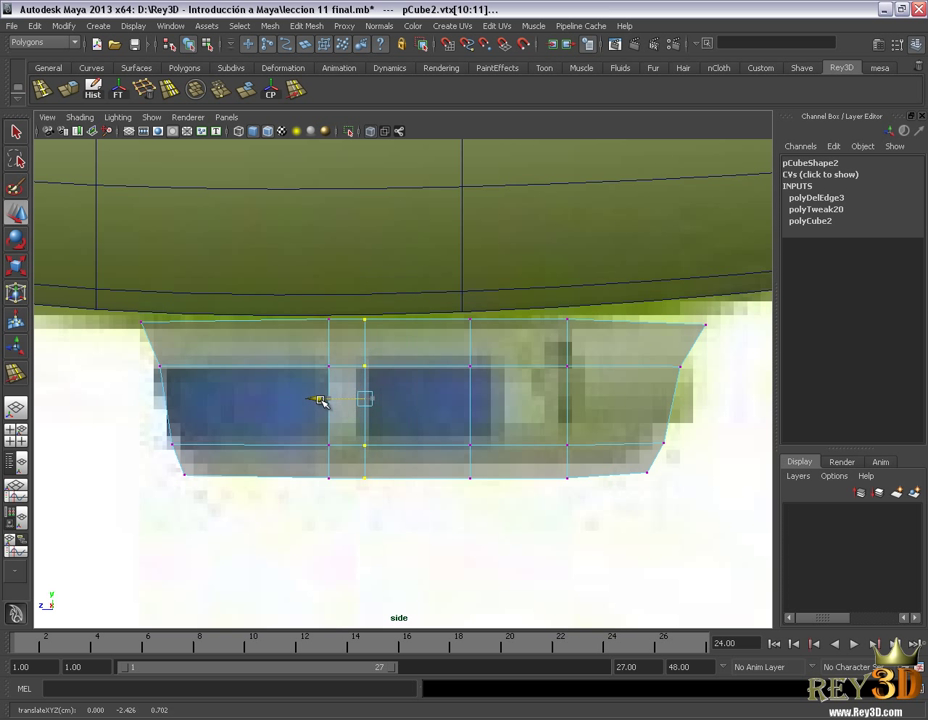
left_click_drag(432, 268, 490, 495)
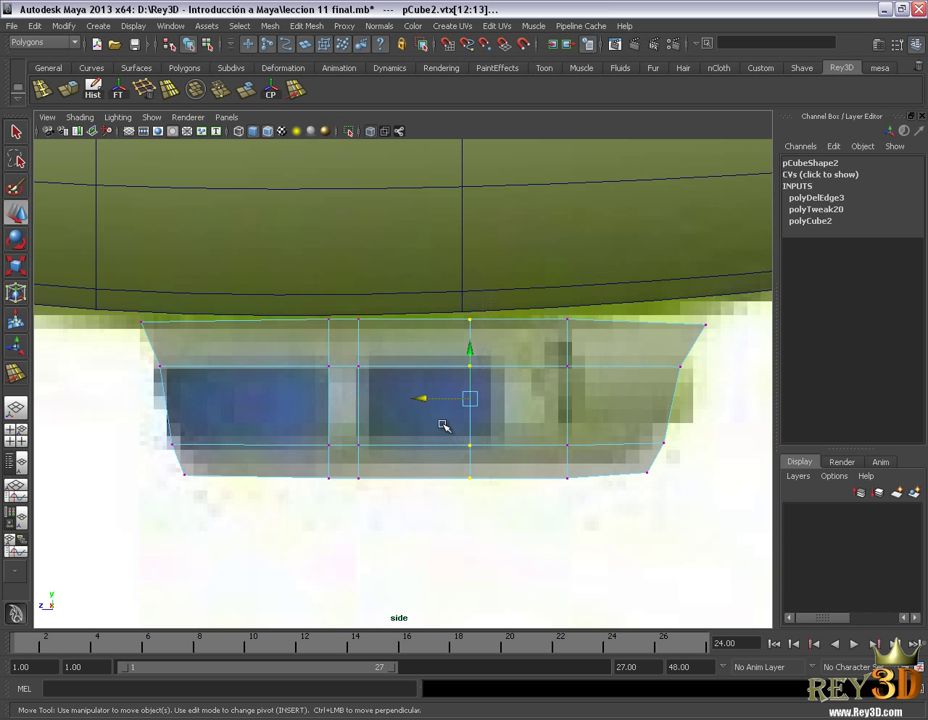
left_click_drag(422, 401, 441, 402)
mouse_move(445, 408)
middle_mouse_down("alt")
mouse_move(553, 491)
mouse_move(543, 427)
middle_mouse_up("alt")
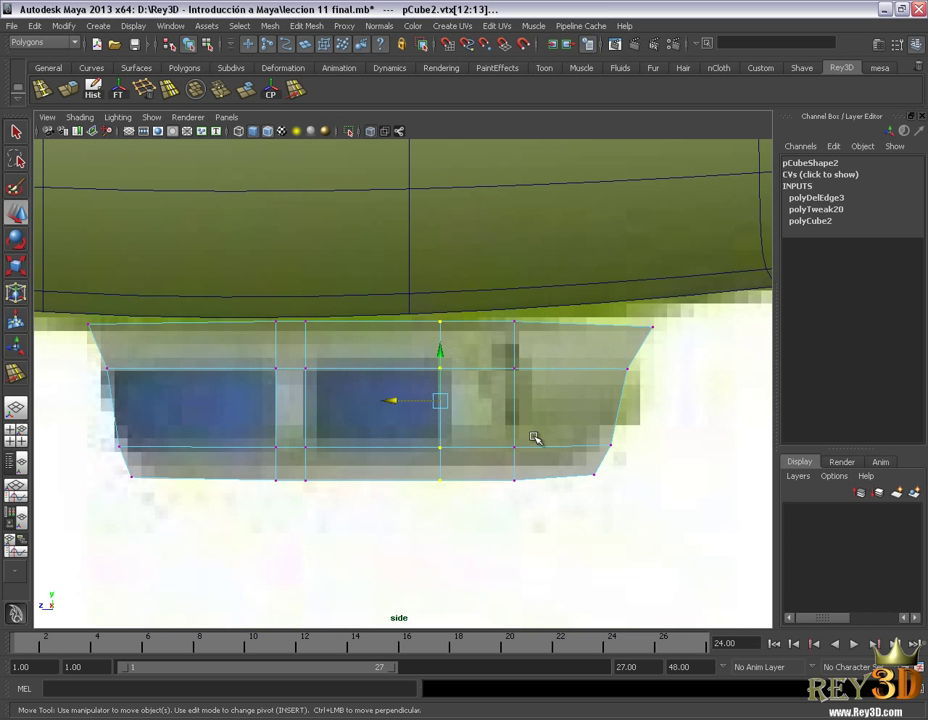
key("space")
key("space")
left_click_drag(627, 352, 470, 397, "alt")
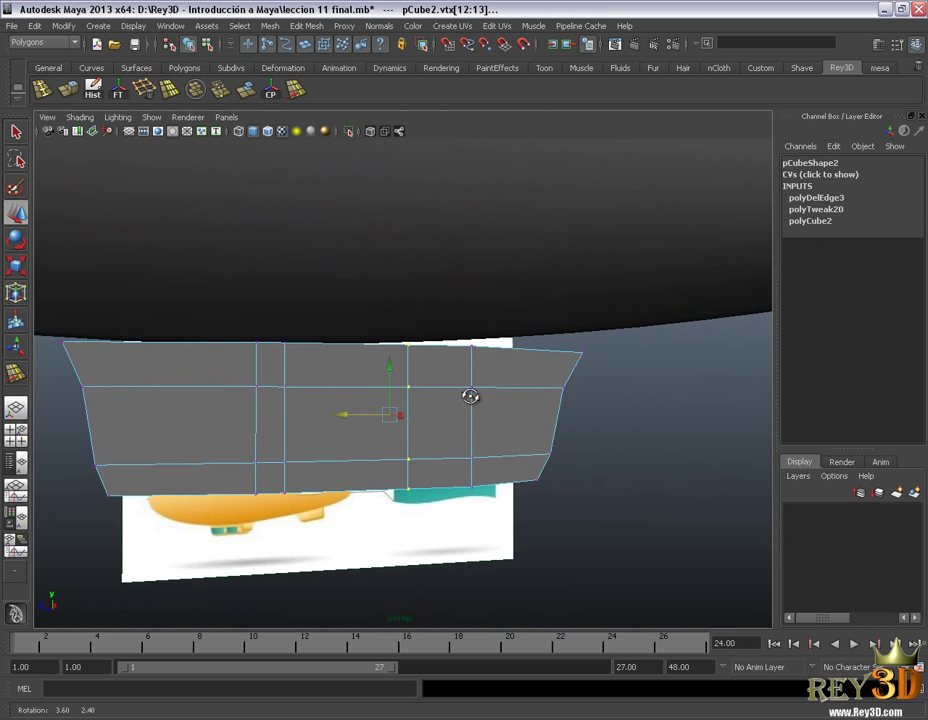
Step: Select the extra vertical edge loop on the gondola box and delete it
right_click_drag(470, 397, 483, 404)
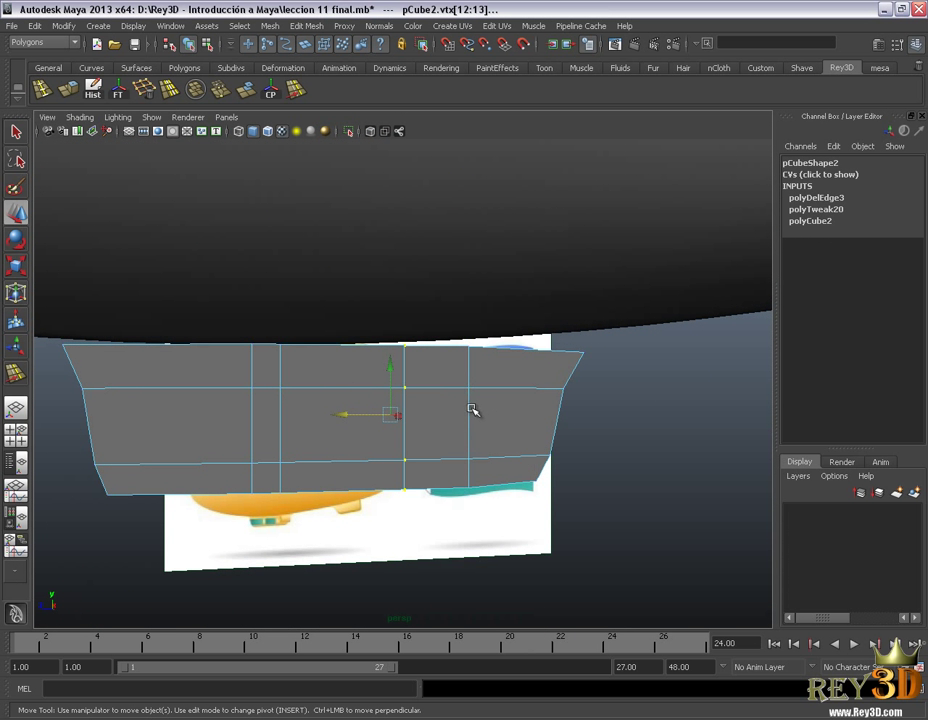
left_click(472, 410)
mouse_move(578, 437)
left_mouse_down("alt")
mouse_move(348, 375)
mouse_move(306, 456)
mouse_move(271, 260)
left_mouse_up("alt")
left_click(152, 90)
Step: Orbit to the gondola's front and end, and activate the Insert Edge Loop Tool
mouse_move(317, 451)
left_mouse_down("alt")
mouse_move(466, 472)
mouse_move(565, 471)
mouse_move(414, 464)
mouse_move(445, 476)
mouse_move(472, 459)
mouse_move(544, 457)
mouse_move(408, 455)
mouse_move(445, 445)
mouse_move(414, 485)
mouse_move(428, 407)
left_mouse_up("alt")
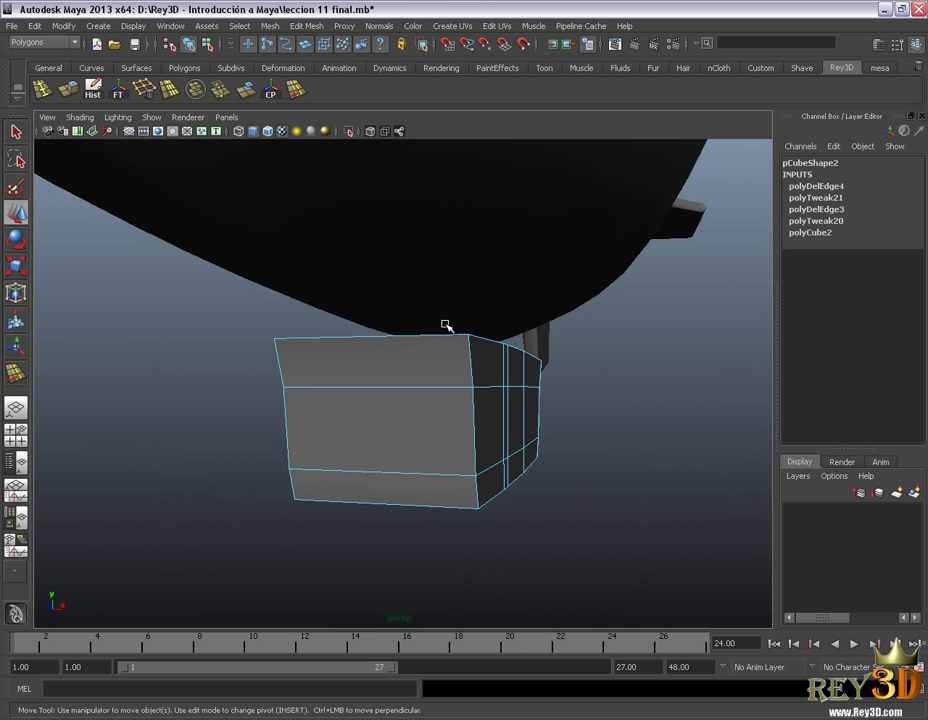
mouse_move(427, 491)
left_mouse_down("alt")
mouse_move(383, 495)
mouse_move(397, 413)
left_mouse_up("alt")
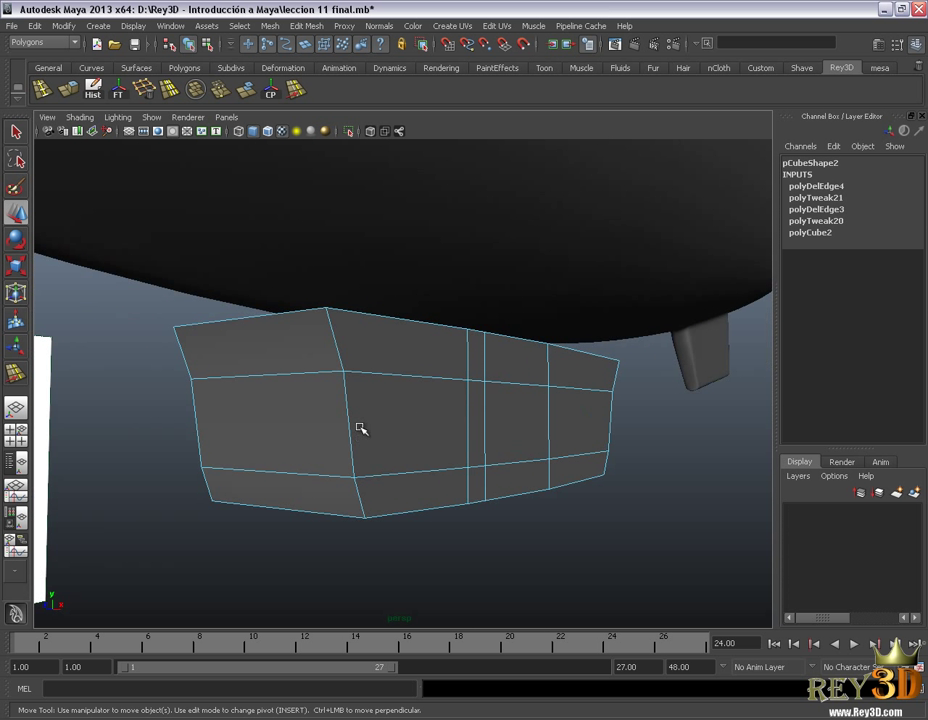
left_click_drag(346, 325, 373, 447, "alt")
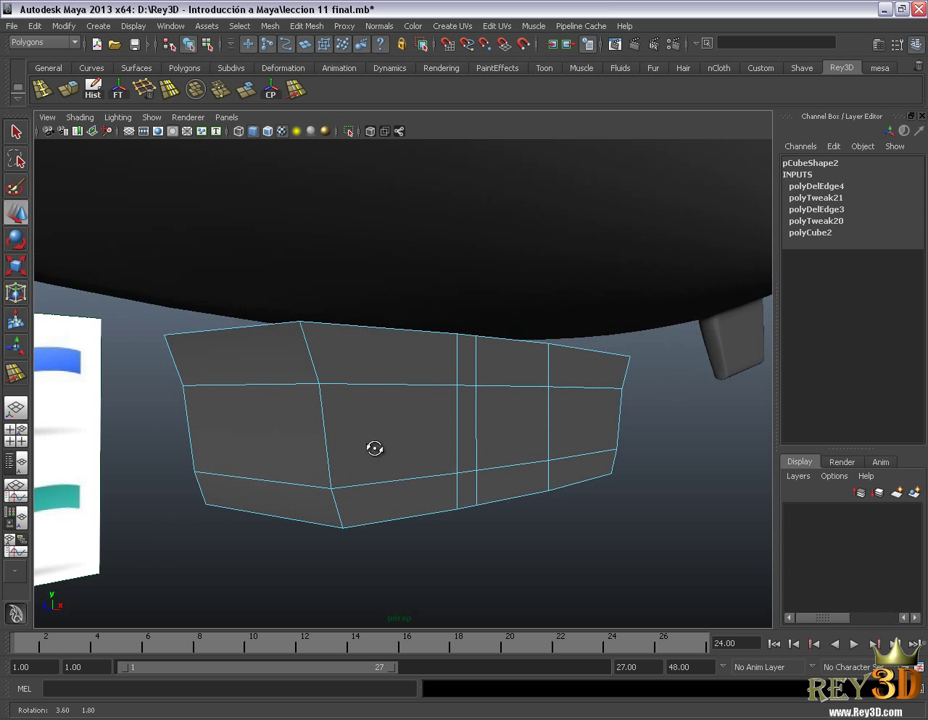
right_click(385, 426)
left_click(410, 414)
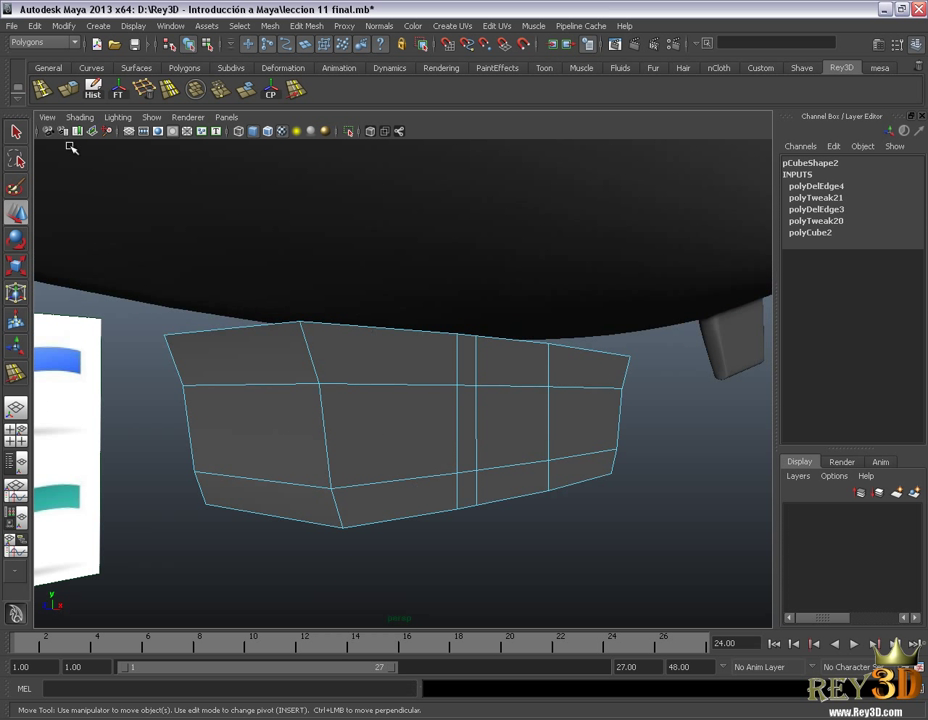
left_click(41, 88)
mouse_move(277, 317)
left_mouse_down("alt")
mouse_move(347, 323)
mouse_move(567, 385)
mouse_move(555, 394)
mouse_move(492, 393)
left_mouse_up("alt")
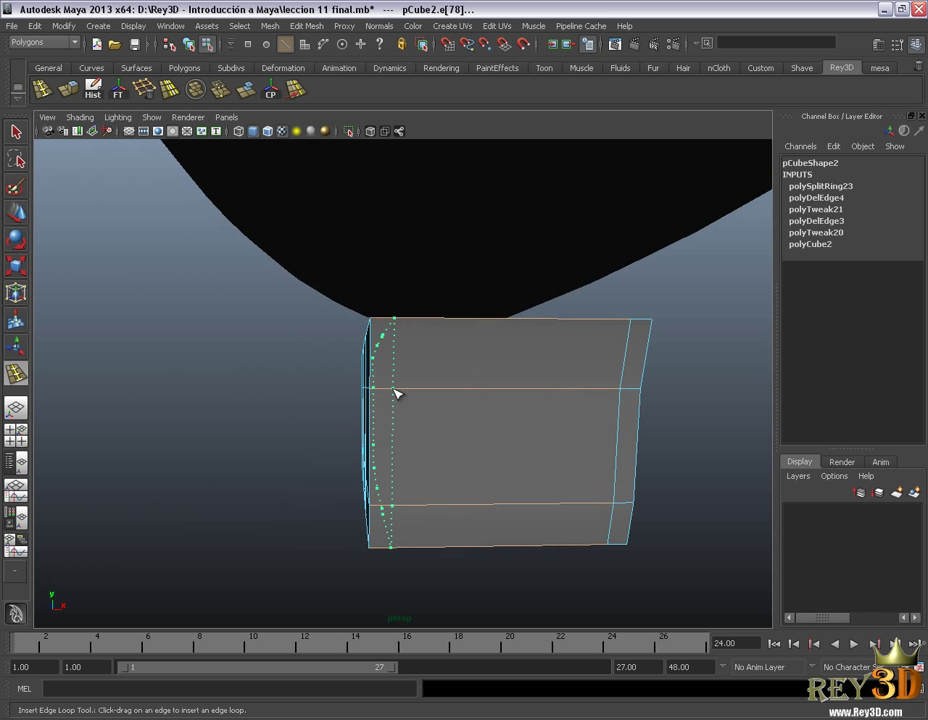
Step: Insert a support edge loop near one end of the gondola box
left_click_drag(392, 393, 396, 391)
mouse_move(478, 447)
left_mouse_down("alt")
mouse_move(333, 438)
mouse_move(390, 452)
left_mouse_up("alt")
key("w")
right_click_drag(490, 414, 476, 441)
mouse_move(476, 441)
left_mouse_down("alt")
mouse_move(351, 453)
mouse_move(379, 447)
mouse_move(224, 449)
mouse_move(456, 443)
mouse_move(290, 452)
left_mouse_up("alt")
left_click(190, 440)
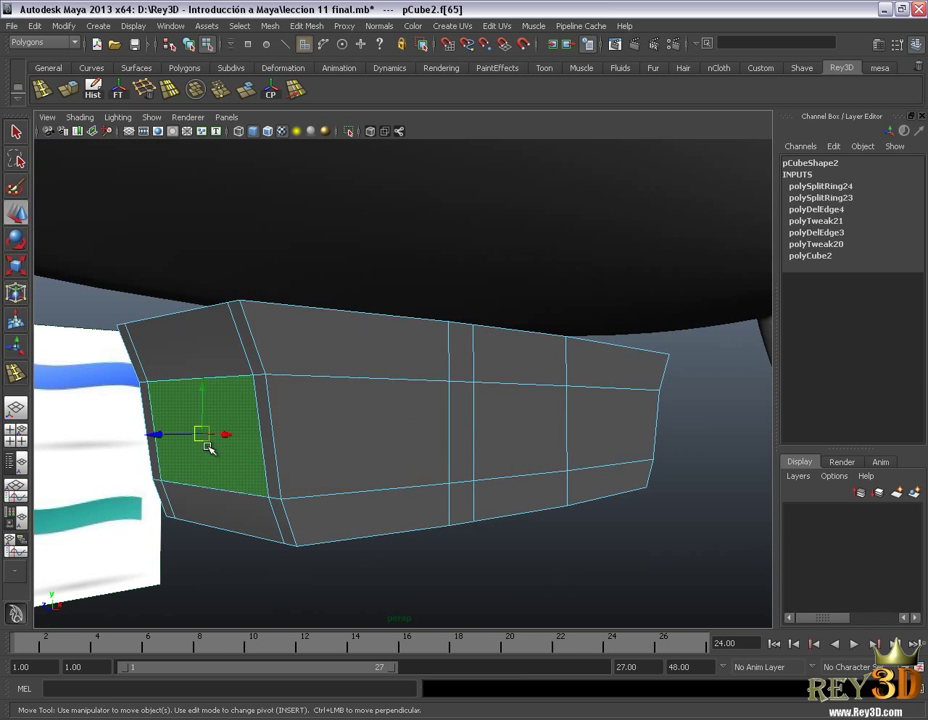
Step: Add another support edge loop near the opposite end of the gondola box
mouse_move(414, 501)
left_mouse_down("alt")
mouse_move(397, 500)
mouse_move(424, 502)
mouse_move(402, 460)
mouse_move(255, 410)
left_mouse_up("alt")
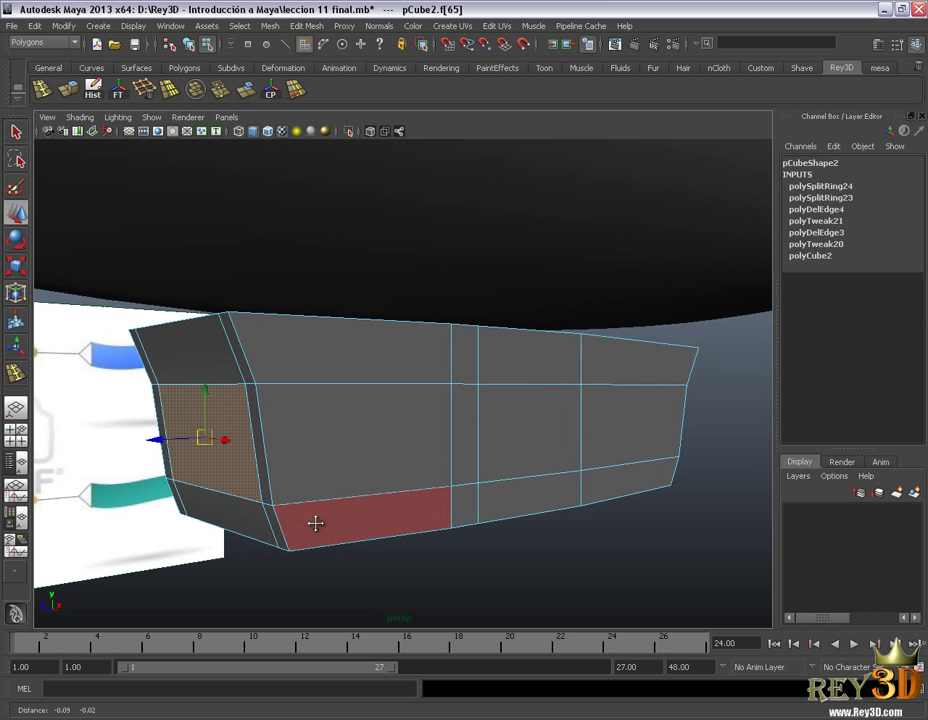
left_click_drag(315, 524, 369, 435, "alt")
left_click(41, 90)
left_click_drag(282, 391, 271, 377, "alt")
mouse_move(280, 435)
left_mouse_down("alt")
mouse_move(276, 408)
mouse_move(336, 418)
mouse_move(450, 404)
mouse_move(693, 336)
left_mouse_up("alt")
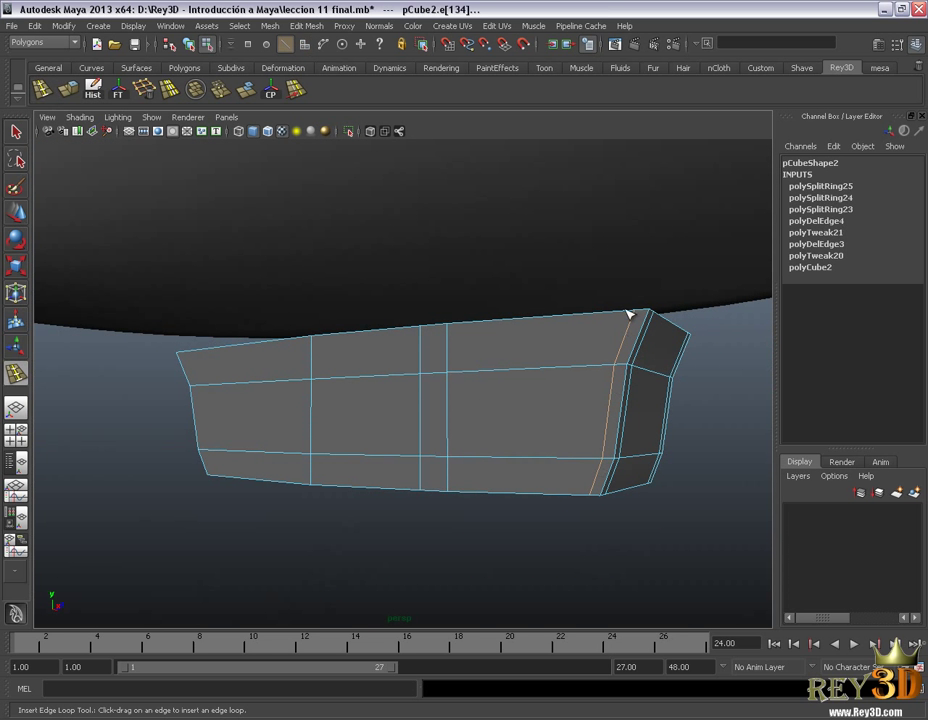
mouse_move(620, 432)
left_mouse_down("alt")
mouse_move(408, 437)
mouse_move(331, 408)
mouse_move(540, 418)
mouse_move(369, 344)
left_mouse_up("alt")
key("w")
key("y")
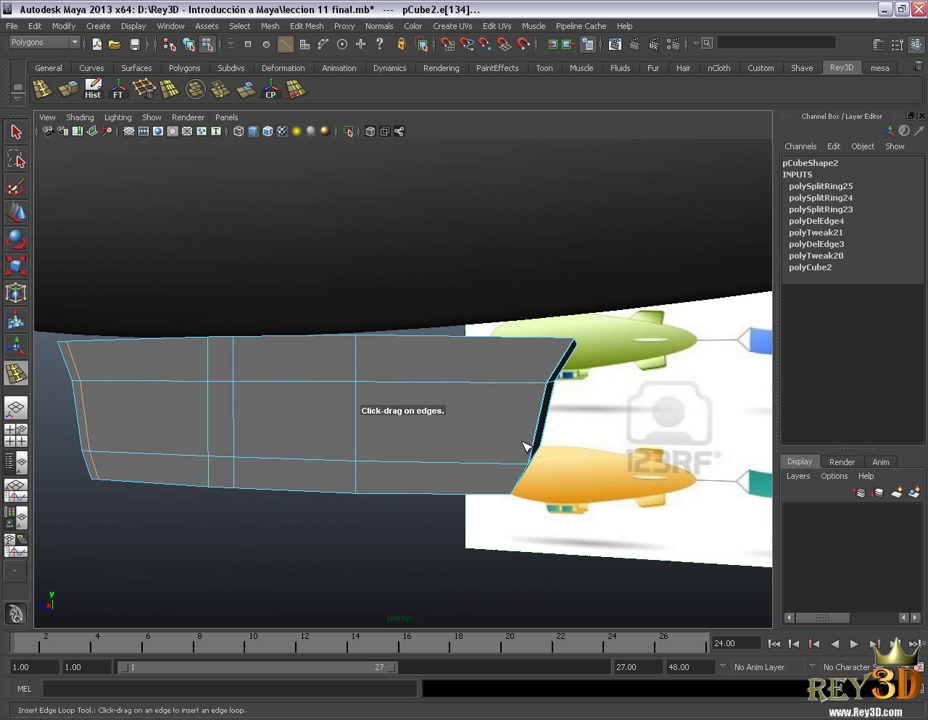
left_click_drag(540, 441, 558, 389, "alt")
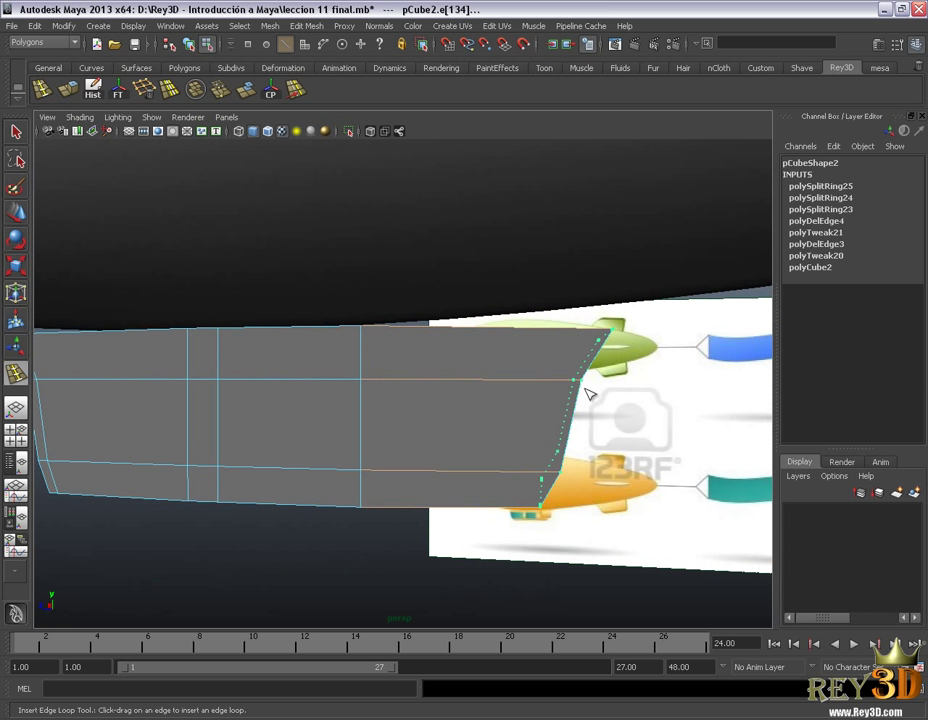
left_click(558, 389)
Step: Orbit beneath to a side view and select a side face of the gondola
key("w")
mouse_move(552, 412)
left_mouse_down("alt")
mouse_move(392, 455)
mouse_move(572, 439)
left_mouse_up("alt")
right_click_drag(354, 405, 284, 407)
left_click(336, 438)
Step: Select the gondola's side window faces and delete them to open window holes
mouse_move(338, 441)
left_mouse_down("alt")
mouse_move(385, 453)
mouse_move(378, 458)
left_mouse_up("alt")
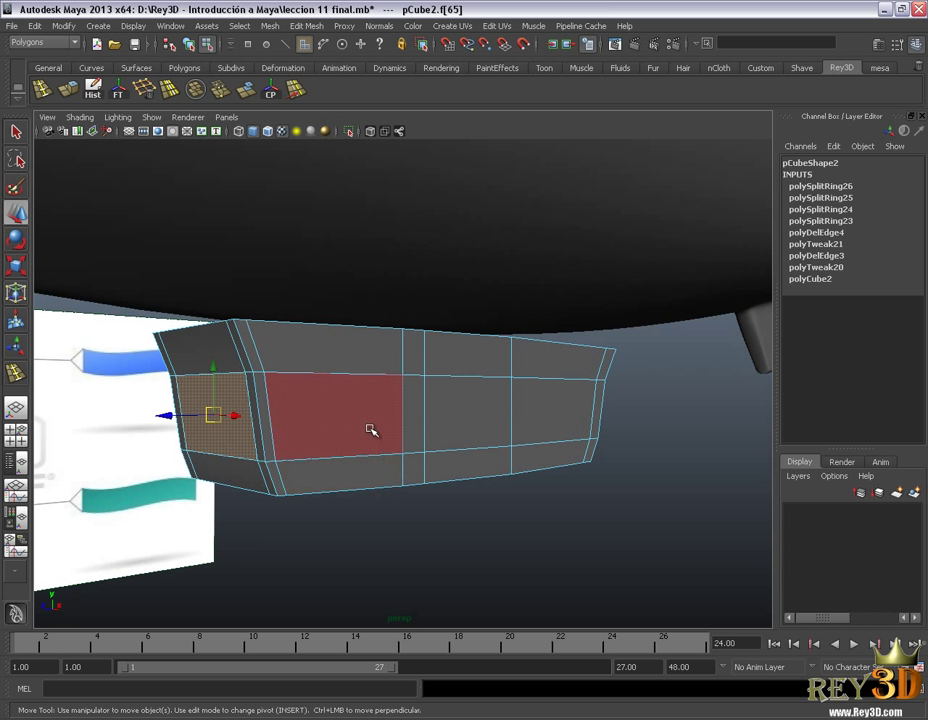
left_click(370, 430)
left_click_drag(443, 476, 420, 463, "alt")
left_click(425, 412, "shift")
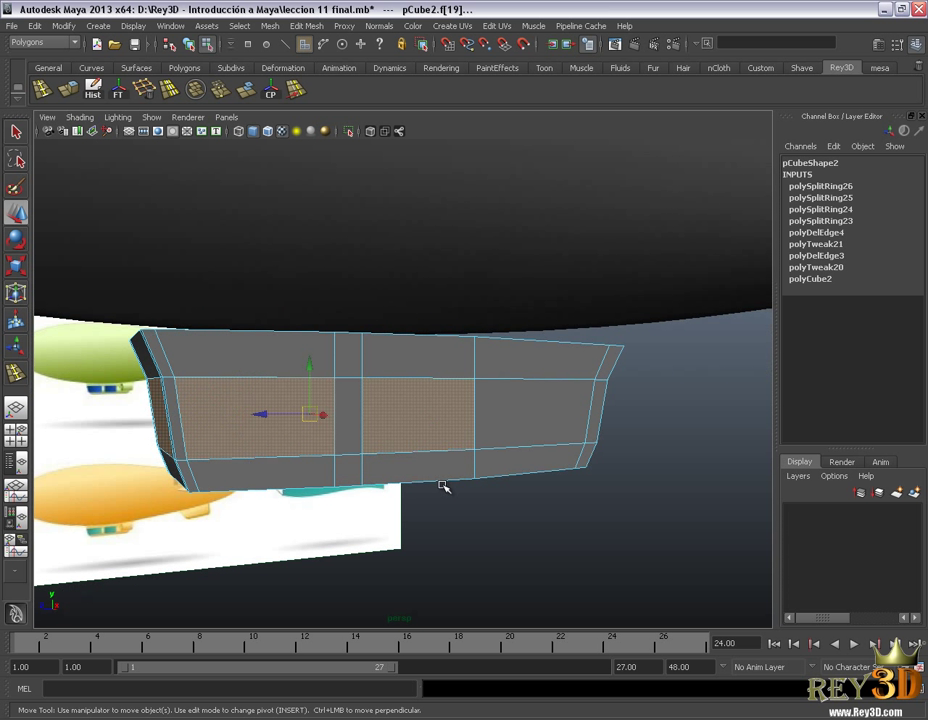
left_click(466, 412, "shift")
left_click(506, 411, "shift")
mouse_move(487, 476)
left_mouse_down("alt")
mouse_move(315, 472)
mouse_move(429, 478)
mouse_move(460, 543)
left_mouse_up("alt")
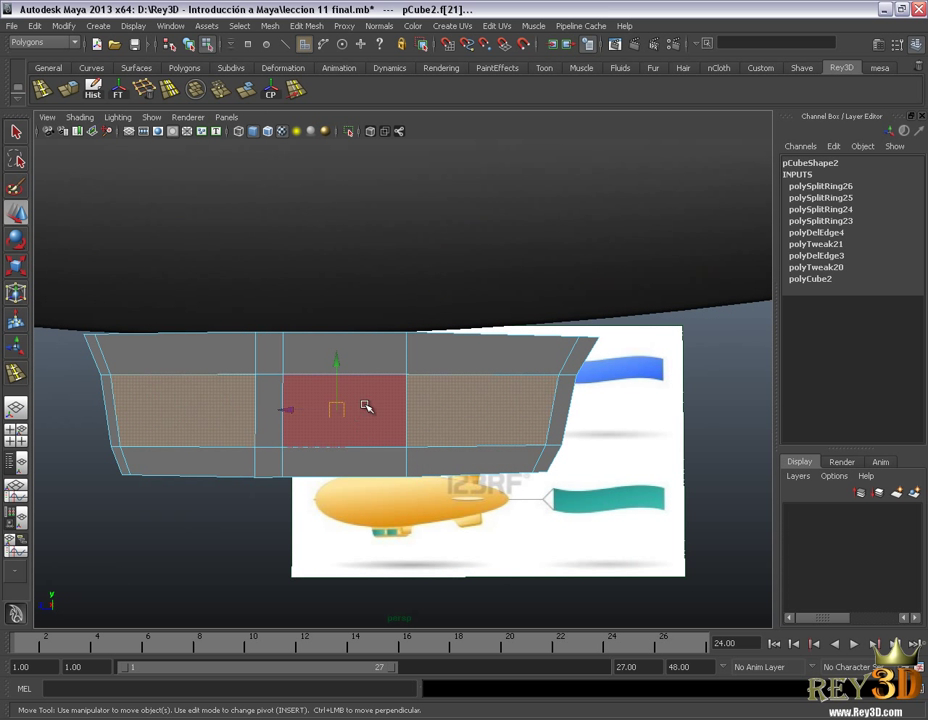
left_click(472, 431)
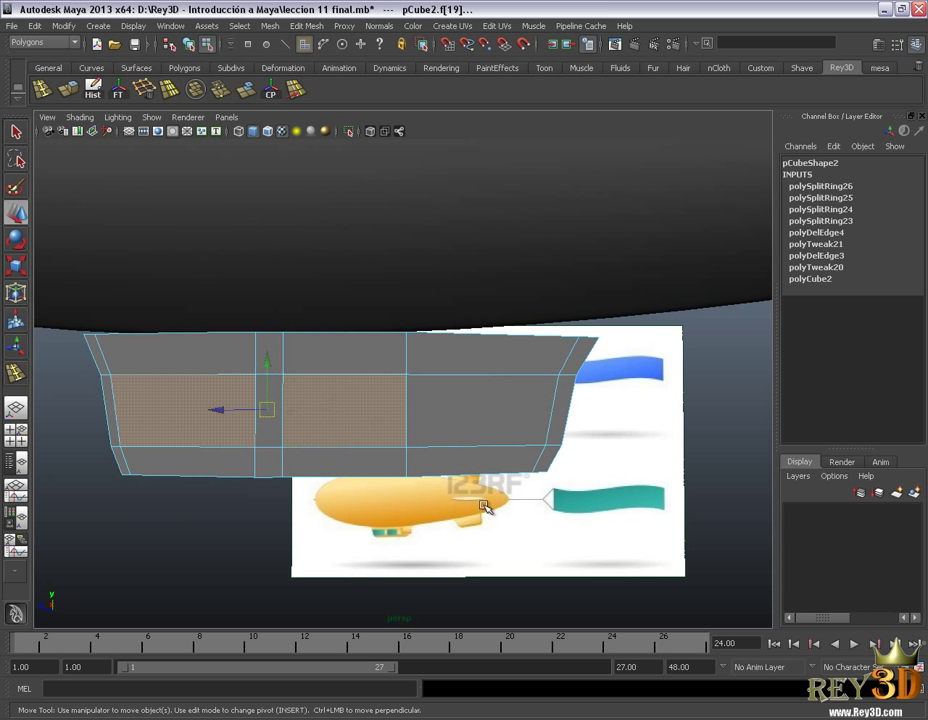
mouse_move(502, 463)
left_mouse_down("alt")
mouse_move(228, 461)
mouse_move(445, 458)
mouse_move(567, 435)
mouse_move(661, 451)
left_mouse_up("alt")
mouse_move(580, 445)
left_mouse_down("alt")
mouse_move(555, 449)
mouse_move(601, 453)
mouse_move(542, 487)
mouse_move(447, 490)
mouse_move(698, 483)
left_mouse_up("alt")
left_click(487, 414, "shift")
mouse_move(642, 522)
left_mouse_down("alt")
mouse_move(435, 528)
mouse_move(377, 483)
mouse_move(663, 488)
mouse_move(379, 470)
mouse_move(352, 482)
mouse_move(412, 490)
mouse_move(429, 455)
mouse_move(387, 468)
mouse_move(435, 481)
mouse_move(435, 404)
left_mouse_up("alt")
key("Delete")
mouse_move(415, 466)
left_mouse_down("alt")
mouse_move(311, 470)
mouse_move(358, 456)
mouse_move(414, 459)
mouse_move(455, 396)
left_mouse_up("alt")
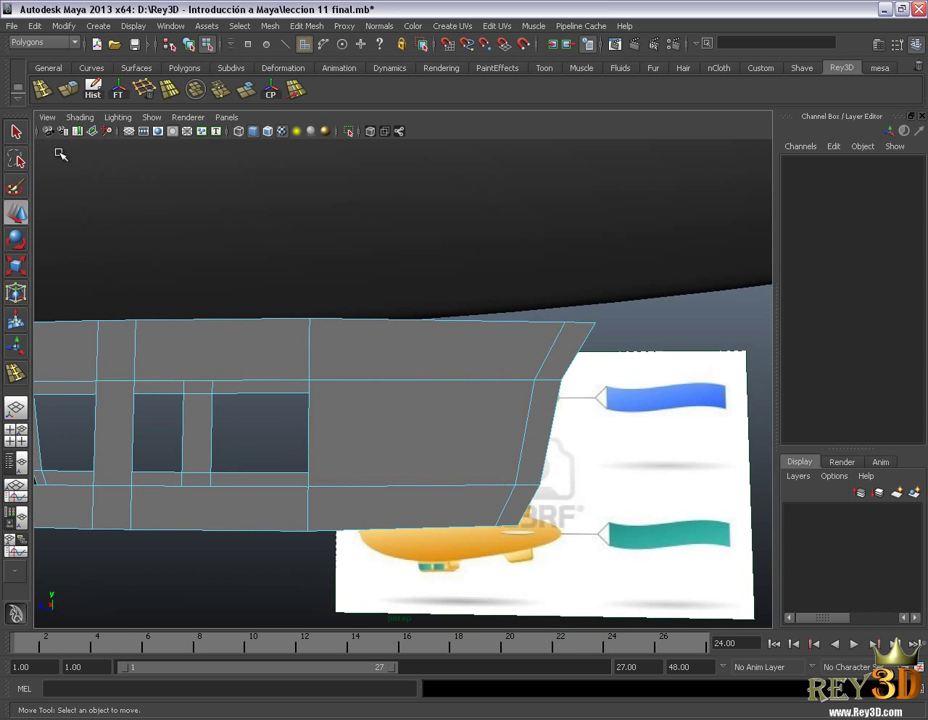
Step: Insert an extra edge loop beside a window opening
left_click(45, 95)
mouse_move(362, 380)
left_mouse_down("alt")
mouse_move(375, 395)
mouse_move(368, 390)
left_mouse_up("alt")
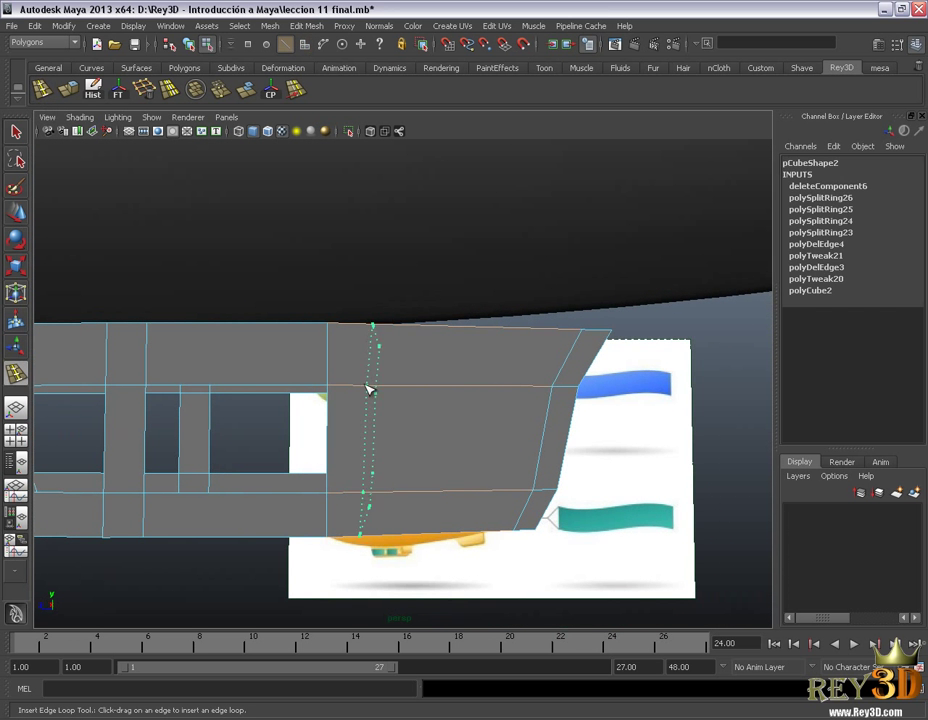
left_click(350, 393)
key("w")
right_click_drag(509, 383, 462, 450)
mouse_move(530, 490)
left_mouse_down("alt")
mouse_move(358, 491)
mouse_move(310, 477)
mouse_move(300, 530)
mouse_move(375, 534)
mouse_move(408, 509)
mouse_move(401, 500)
left_mouse_up("alt")
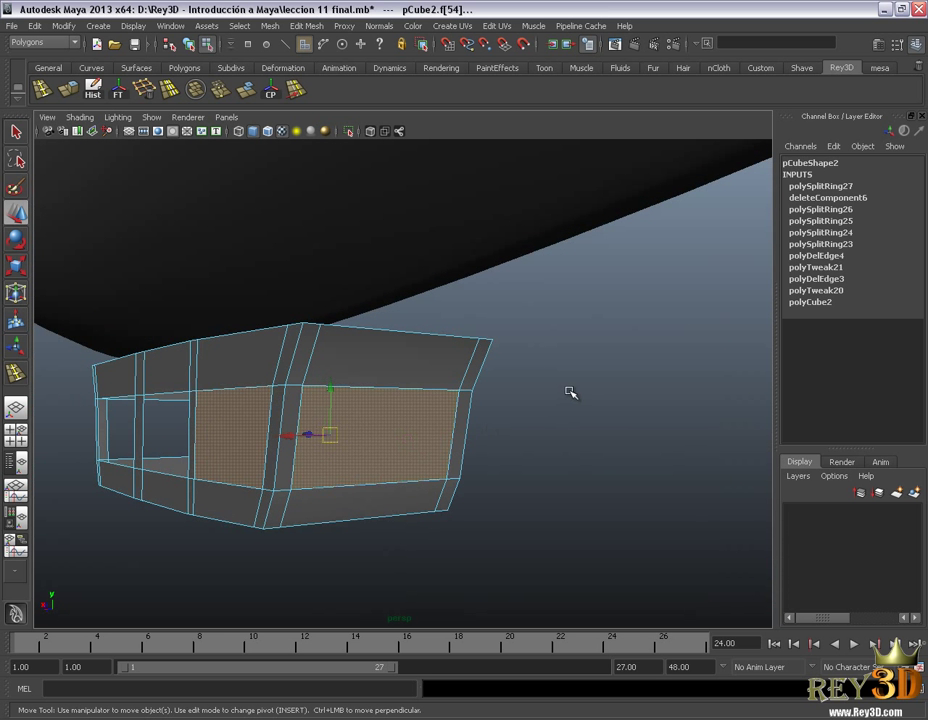
Step: Delete another face to open one more window in the gondola
key("Delete")
mouse_move(567, 391)
left_mouse_down("alt")
mouse_move(532, 410)
mouse_move(290, 422)
mouse_move(377, 404)
mouse_move(653, 423)
mouse_move(480, 493)
mouse_move(472, 362)
mouse_move(381, 347)
mouse_move(429, 367)
mouse_move(485, 454)
left_mouse_up("alt")
mouse_move(485, 454)
right_mouse_down("alt")
mouse_move(555, 483)
mouse_move(497, 467)
right_mouse_up("alt")
mouse_move(497, 467)
left_mouse_down("alt")
mouse_move(433, 443)
mouse_move(350, 439)
mouse_move(533, 467)
left_mouse_up("alt")
Step: Preview the gondola smoothed with 3 and inspect its underside
key("3")
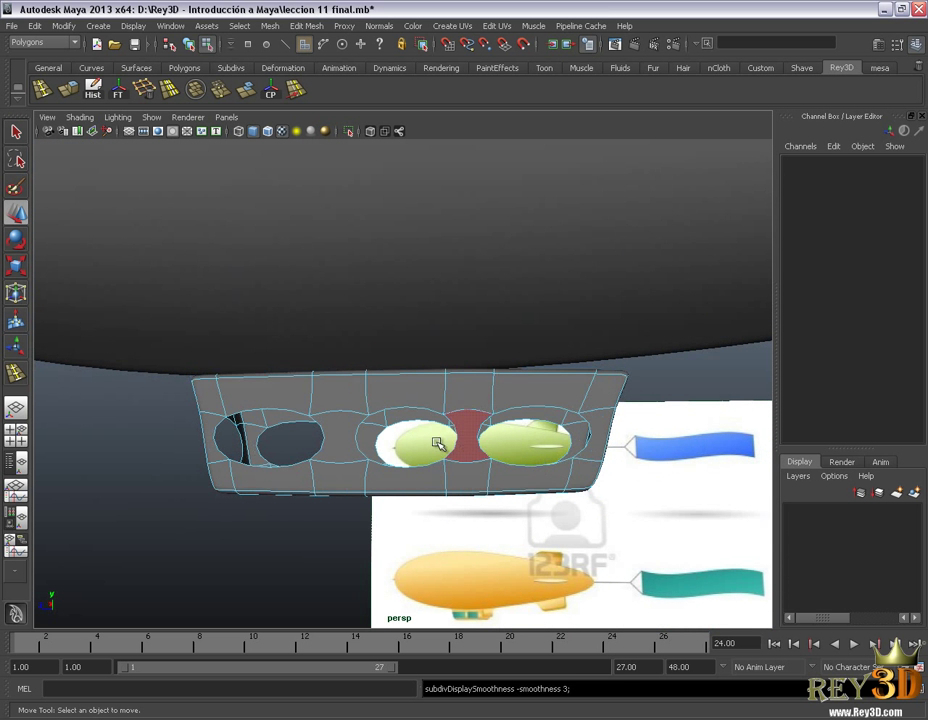
left_click_drag(439, 441, 490, 403, "alt")
key("F8")
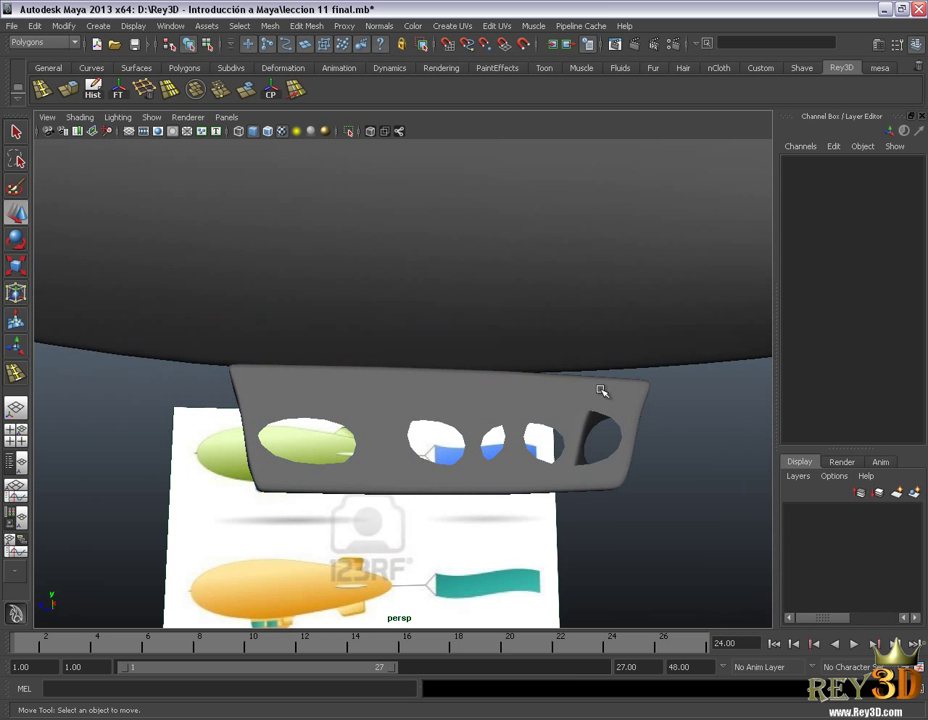
mouse_move(577, 462)
left_mouse_down("alt")
mouse_move(578, 439)
mouse_move(714, 451)
mouse_move(431, 441)
mouse_move(578, 453)
left_mouse_up("alt")
mouse_move(578, 453)
right_mouse_down("alt")
mouse_move(477, 425)
mouse_move(582, 435)
right_mouse_up("alt")
left_click_drag(582, 435, 536, 431, "alt")
middle_click_drag(536, 431, 490, 415, "alt")
Step: Return the gondola (pCube2) to its cage with 1 and insert two support loops beside a window
left_click(490, 415)
key("1")
left_click_drag(560, 503, 420, 441, "alt")
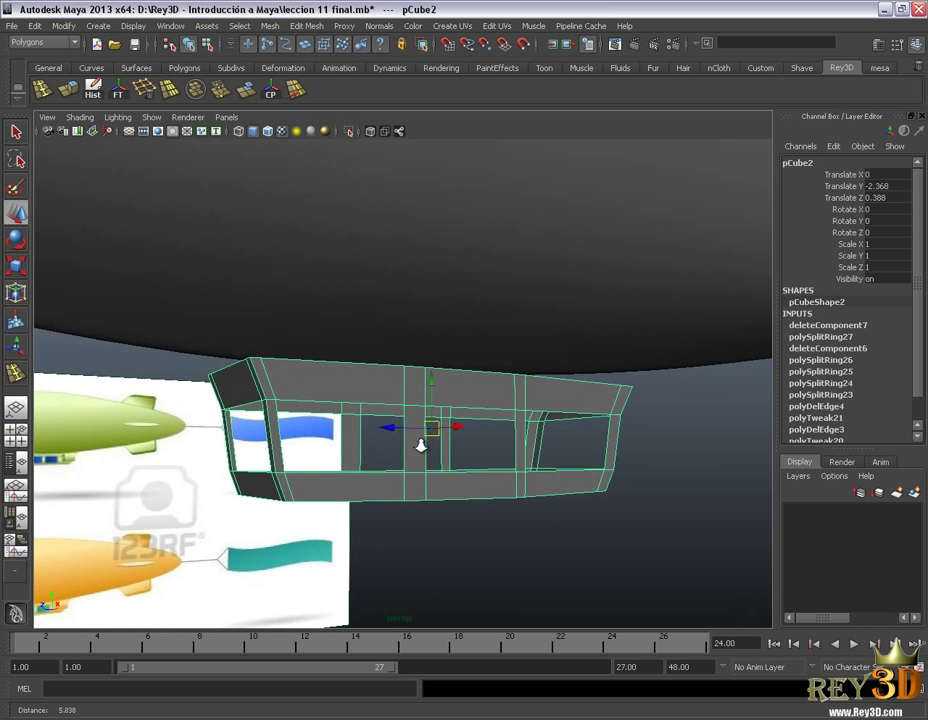
left_click(42, 90)
mouse_move(182, 414)
left_mouse_down("alt")
mouse_move(300, 389)
mouse_move(286, 385)
mouse_move(357, 430)
mouse_move(352, 406)
mouse_move(271, 391)
mouse_move(288, 395)
left_mouse_up("alt")
mouse_move(296, 451)
left_mouse_down("alt")
mouse_move(290, 441)
mouse_move(468, 441)
mouse_move(530, 425)
mouse_move(394, 414)
mouse_move(327, 431)
mouse_move(329, 519)
mouse_move(431, 526)
mouse_move(286, 493)
mouse_move(166, 507)
mouse_move(309, 492)
mouse_move(487, 536)
mouse_move(464, 476)
mouse_move(471, 424)
left_mouse_up("alt")
left_click(313, 523)
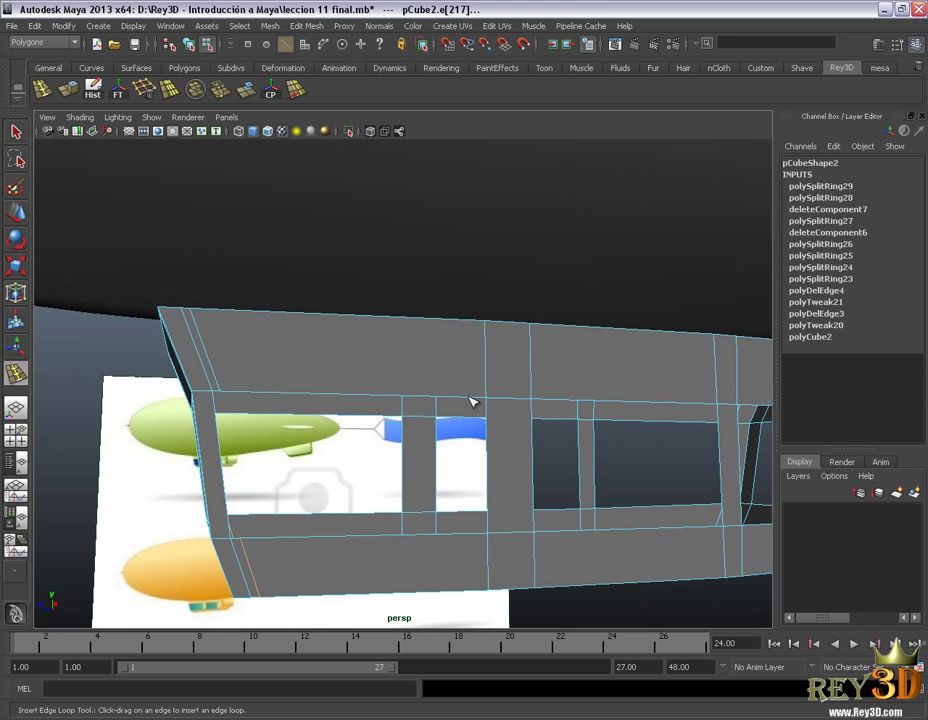
Step: Insert support edge loops beside the window posts and along the window borders
left_click(481, 401)
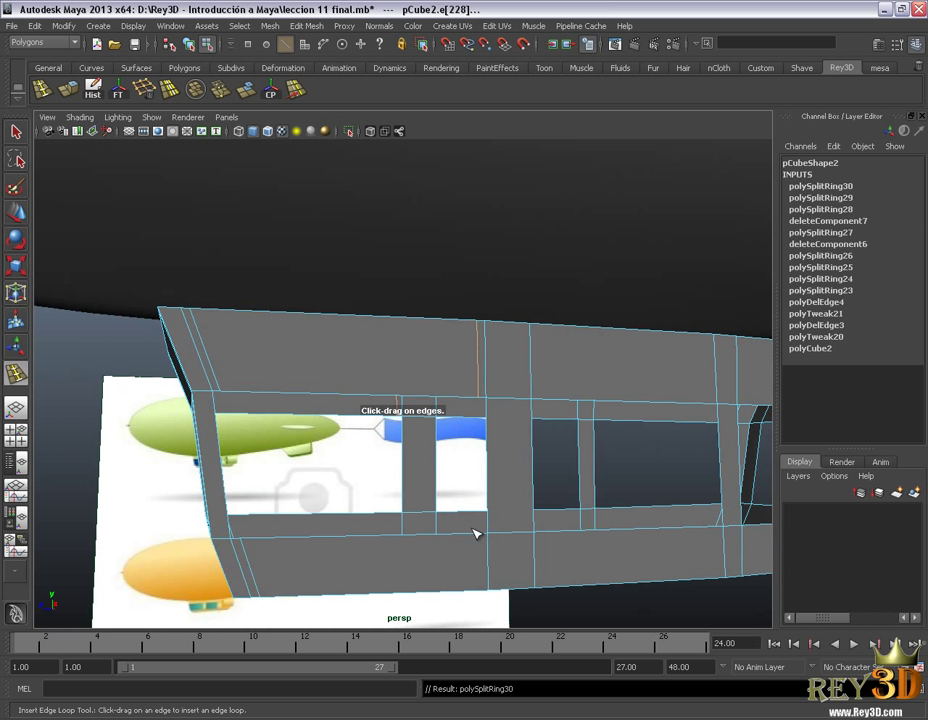
mouse_move(478, 538)
left_mouse_down()
mouse_move(490, 540)
mouse_move(512, 457)
left_mouse_up()
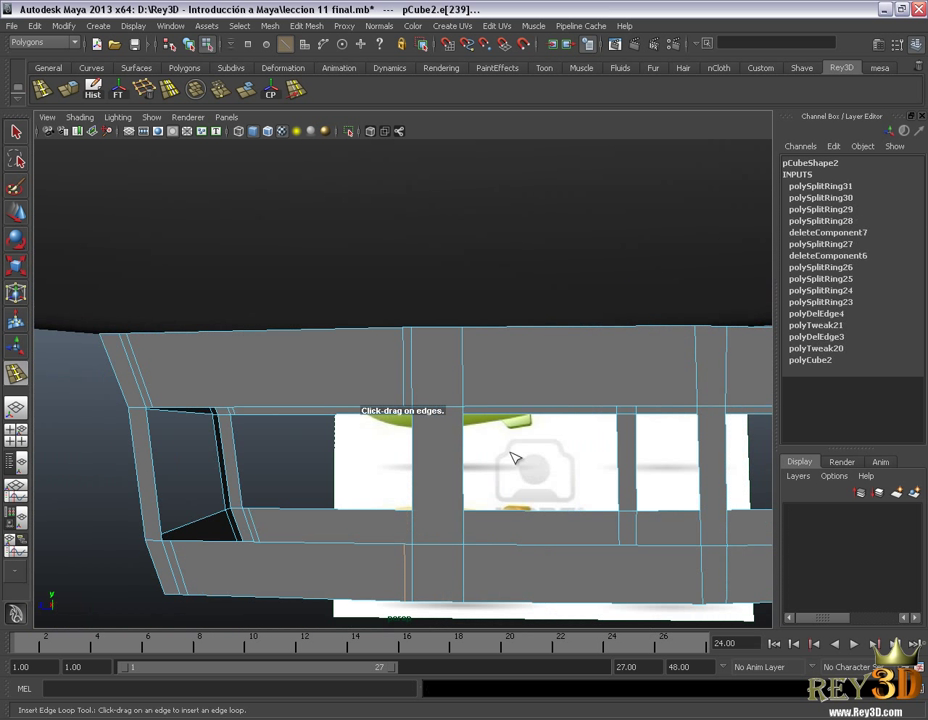
mouse_move(484, 410)
left_mouse_down()
mouse_move(462, 411)
mouse_move(475, 432)
left_mouse_up()
mouse_move(481, 548)
left_mouse_down()
mouse_move(464, 550)
mouse_move(474, 542)
mouse_move(428, 459)
left_mouse_up()
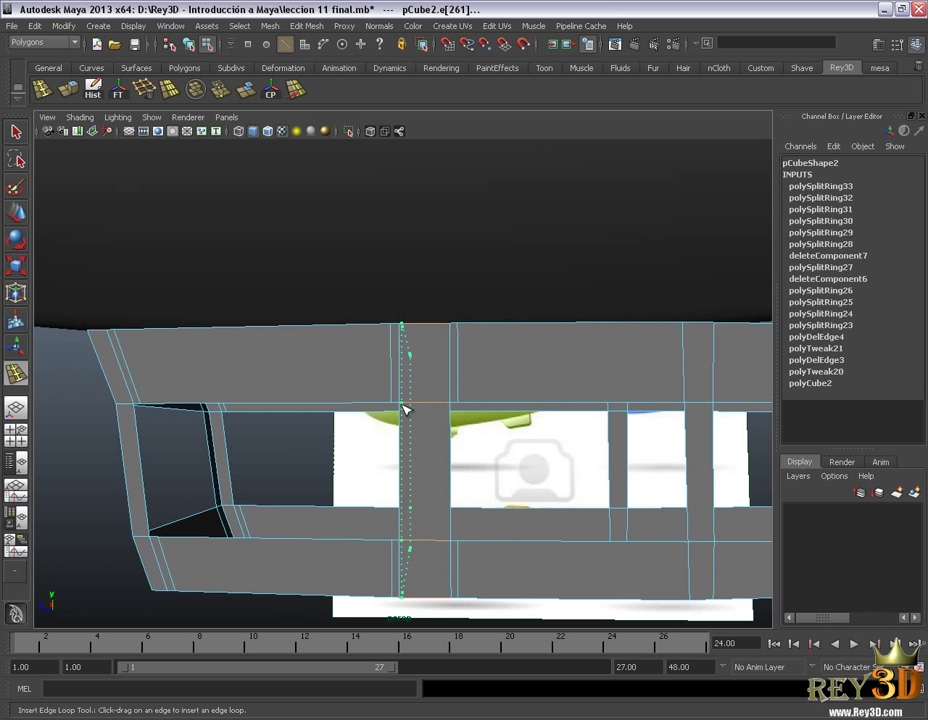
left_click_drag(407, 408, 450, 408)
left_click_drag(321, 429, 254, 391, "alt")
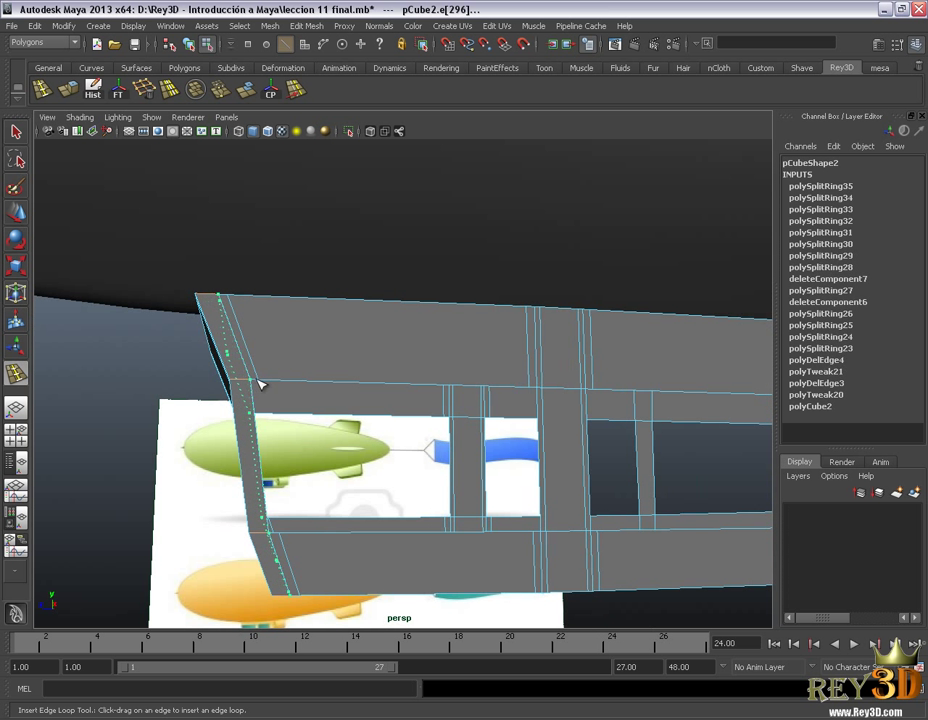
left_click(249, 385)
Step: Add further support loops across the upper band and at the gondola's slanted end
mouse_move(286, 412)
left_mouse_down("alt")
mouse_move(352, 466)
mouse_move(642, 460)
mouse_move(500, 443)
mouse_move(590, 455)
mouse_move(600, 441)
mouse_move(516, 364)
left_mouse_up("alt")
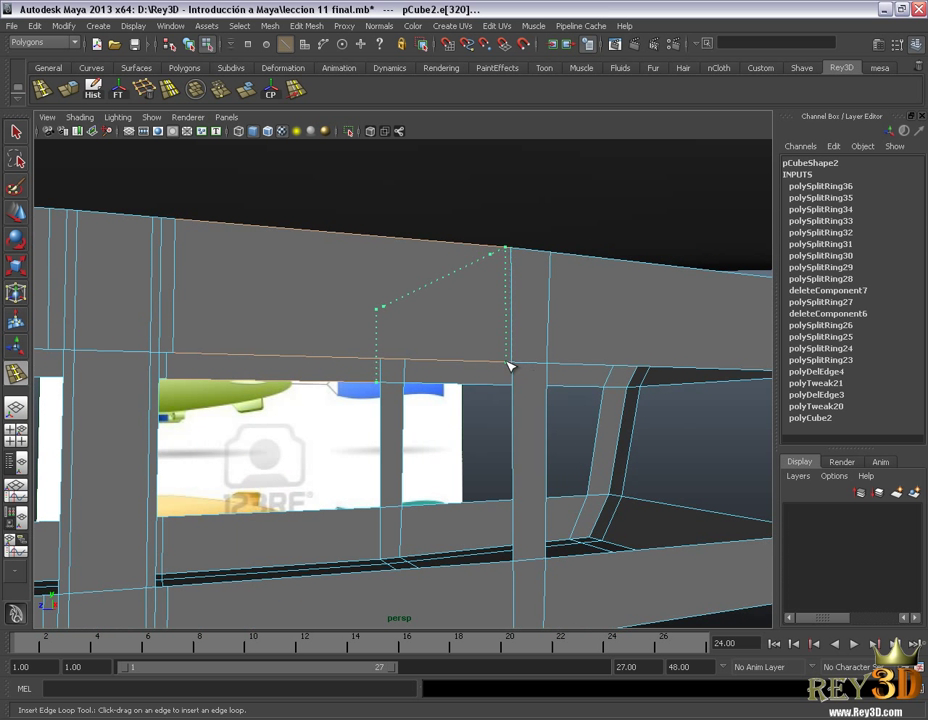
left_click(508, 366)
mouse_move(510, 455)
left_mouse_down("alt")
mouse_move(490, 485)
mouse_move(508, 494)
mouse_move(498, 295)
mouse_move(501, 360)
left_mouse_up("alt")
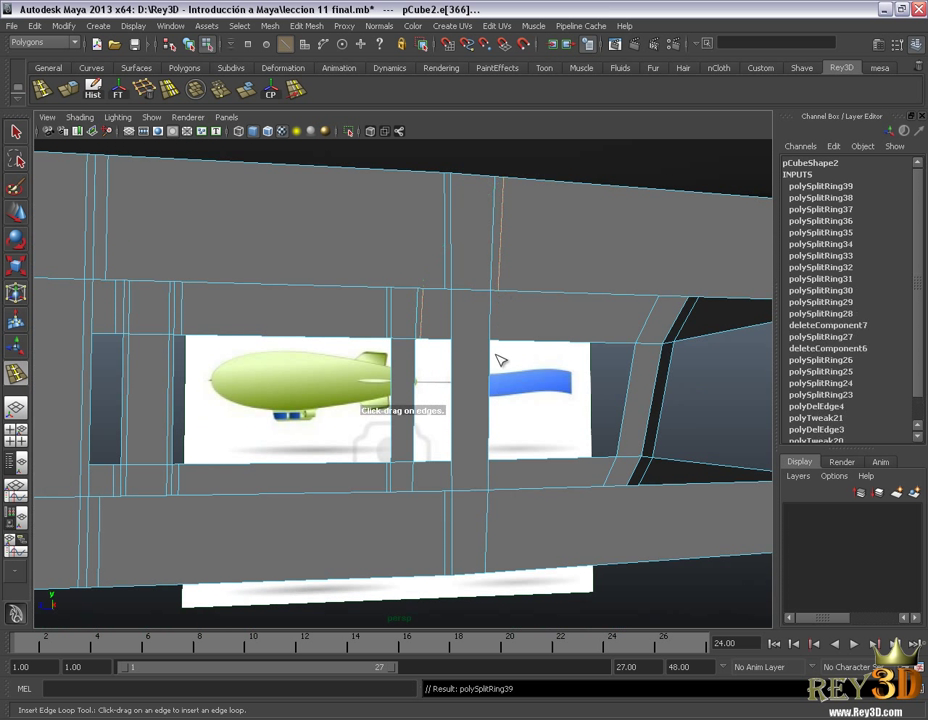
mouse_move(511, 493)
left_mouse_down()
mouse_move(487, 496)
mouse_move(497, 431)
mouse_move(450, 346)
mouse_move(474, 311)
mouse_move(432, 309)
left_mouse_up()
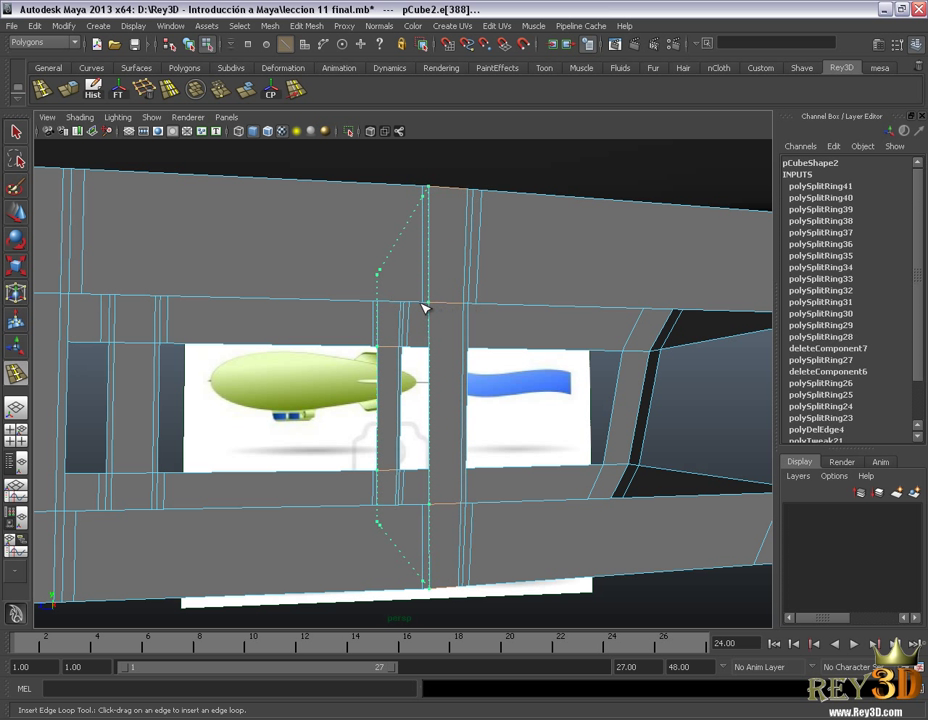
mouse_move(530, 408)
left_mouse_down("alt")
mouse_move(437, 416)
mouse_move(455, 413)
mouse_move(423, 313)
left_mouse_up("alt")
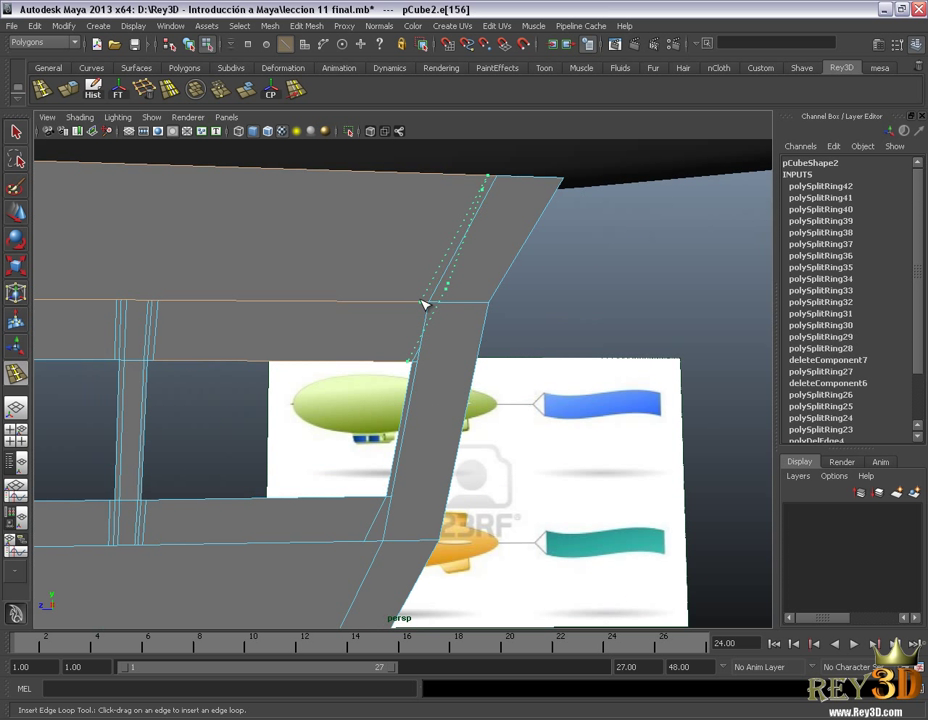
left_click(423, 303)
left_click_drag(423, 303, 383, 408, "alt")
left_click_drag(393, 493, 419, 497)
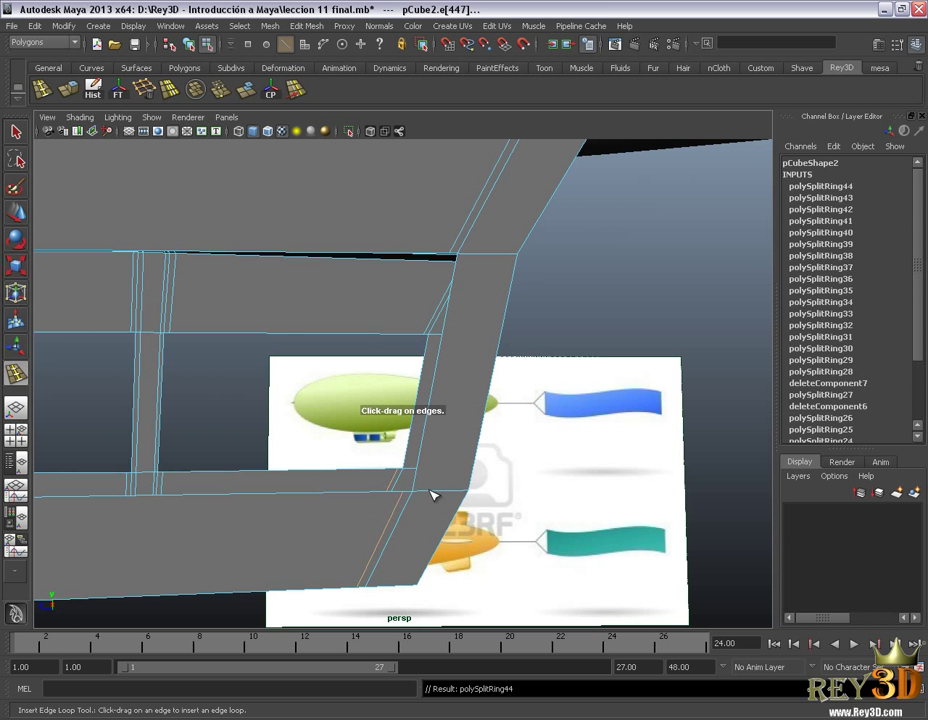
mouse_move(421, 495)
left_mouse_down()
mouse_move(467, 497)
mouse_move(406, 468)
mouse_move(271, 474)
mouse_move(336, 457)
mouse_move(197, 393)
mouse_move(250, 343)
left_mouse_up()
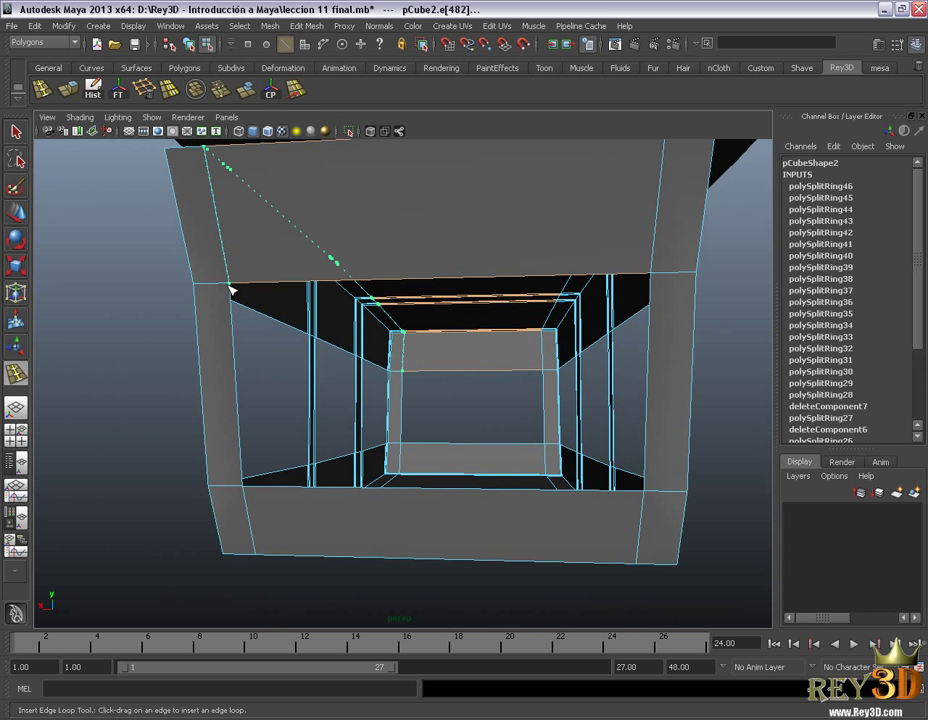
Step: Insert support edge loops inside the gondola end and beside the window opening
left_click_drag(240, 290, 242, 292)
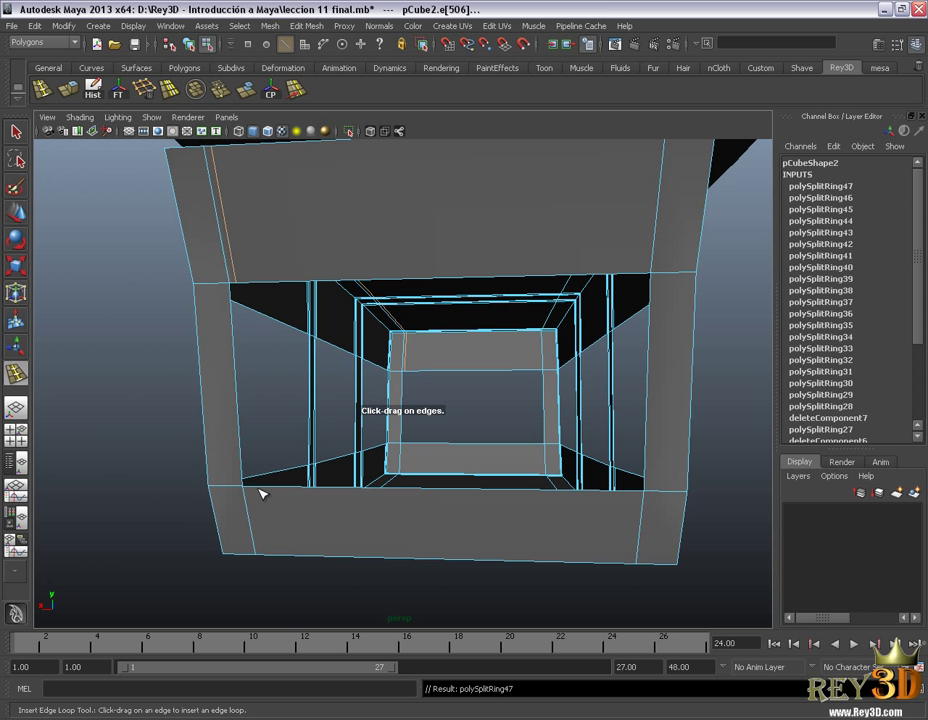
left_click_drag(264, 492, 205, 491)
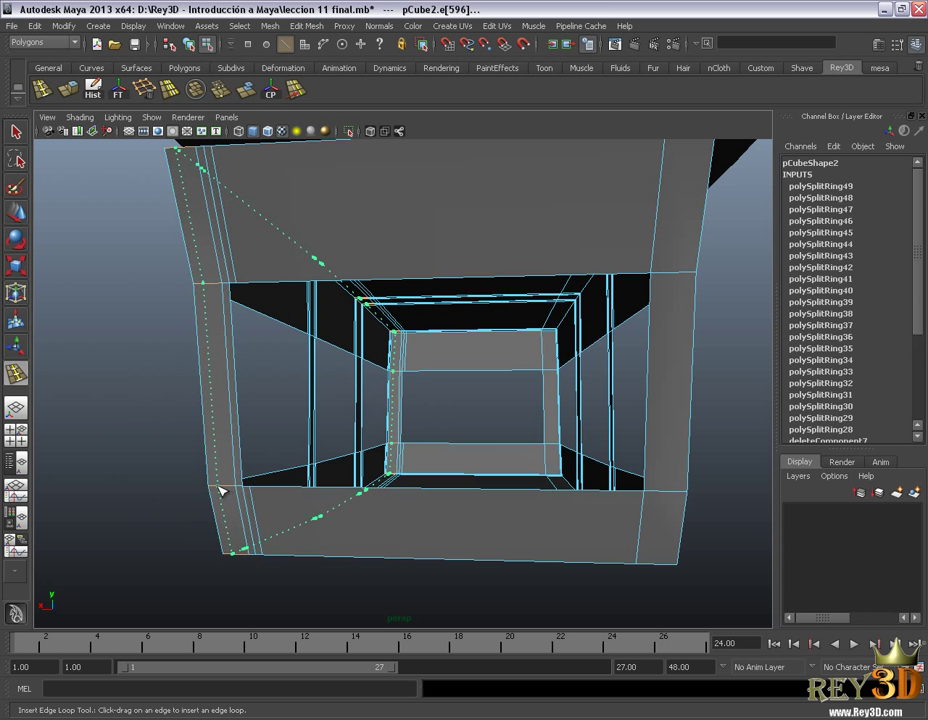
left_click_drag(342, 483, 518, 330, "alt")
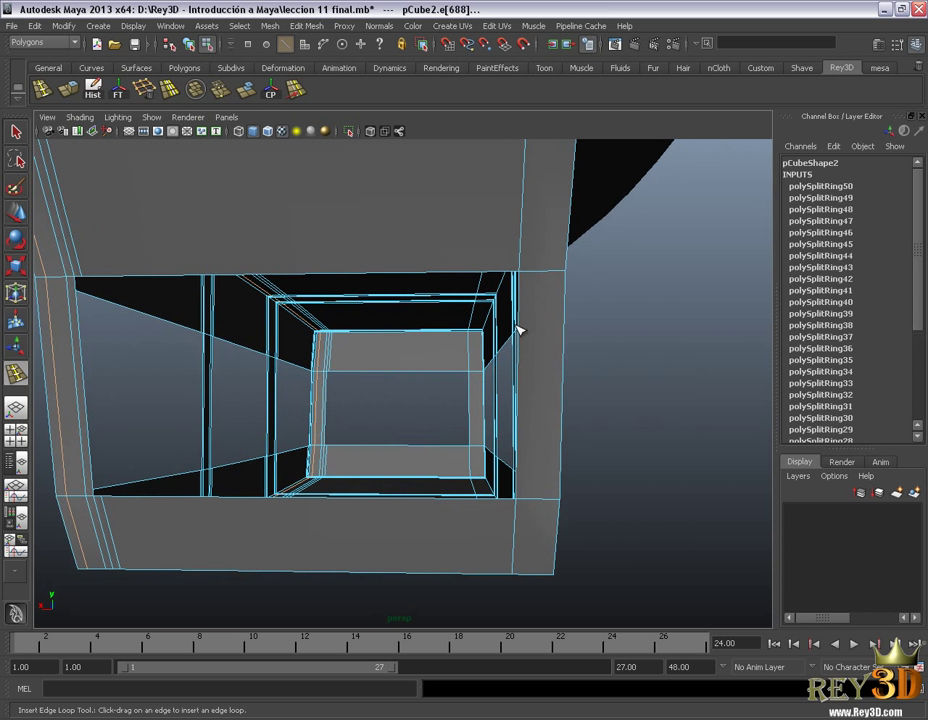
left_click_drag(519, 279, 522, 280)
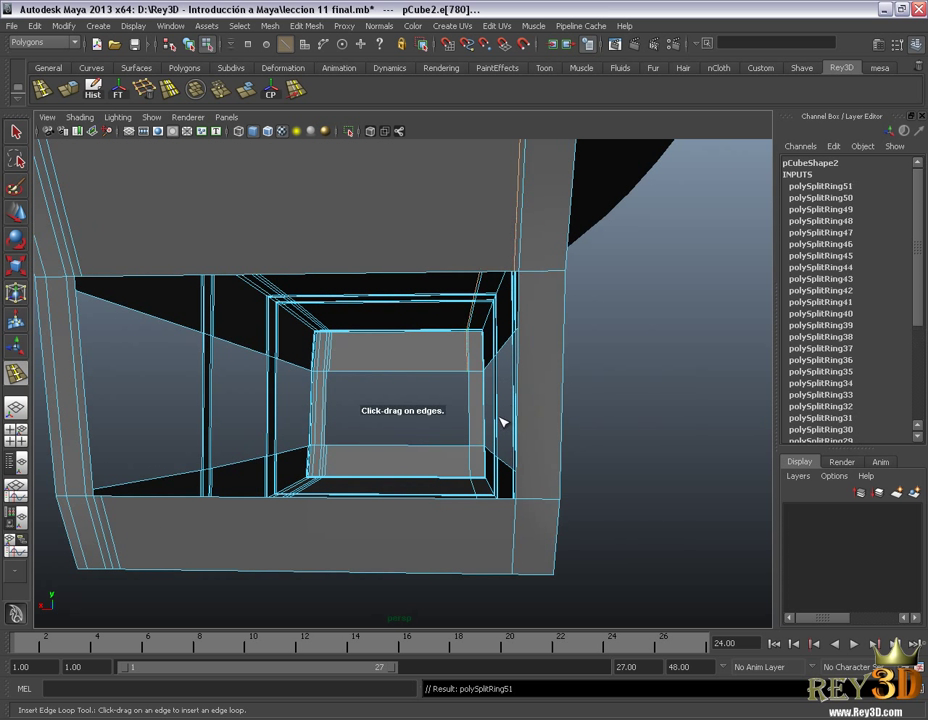
mouse_move(507, 505)
left_mouse_down()
mouse_move(520, 497)
mouse_move(503, 497)
mouse_move(531, 500)
mouse_move(516, 480)
mouse_move(370, 468)
mouse_move(425, 488)
mouse_move(414, 427)
mouse_move(413, 437)
mouse_move(331, 464)
mouse_move(549, 478)
mouse_move(315, 422)
left_mouse_up()
Step: Slide a new loop toward the window edge, then undo that last loop
right_click_drag(315, 422, 390, 405, "alt")
mouse_move(389, 405)
left_mouse_down("alt")
mouse_move(474, 410)
mouse_move(559, 441)
left_mouse_up("alt")
middle_click_drag(559, 441, 551, 428, "alt")
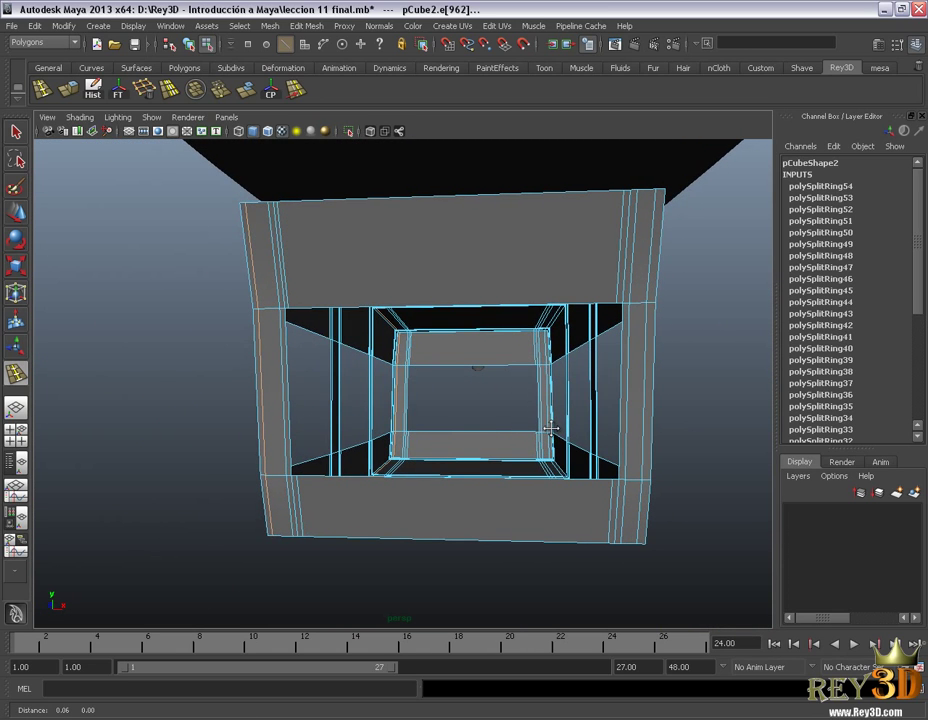
scroll(480, 383, "up", 2)
mouse_move(600, 268)
left_mouse_down()
mouse_move(600, 316)
mouse_move(597, 292)
left_mouse_up()
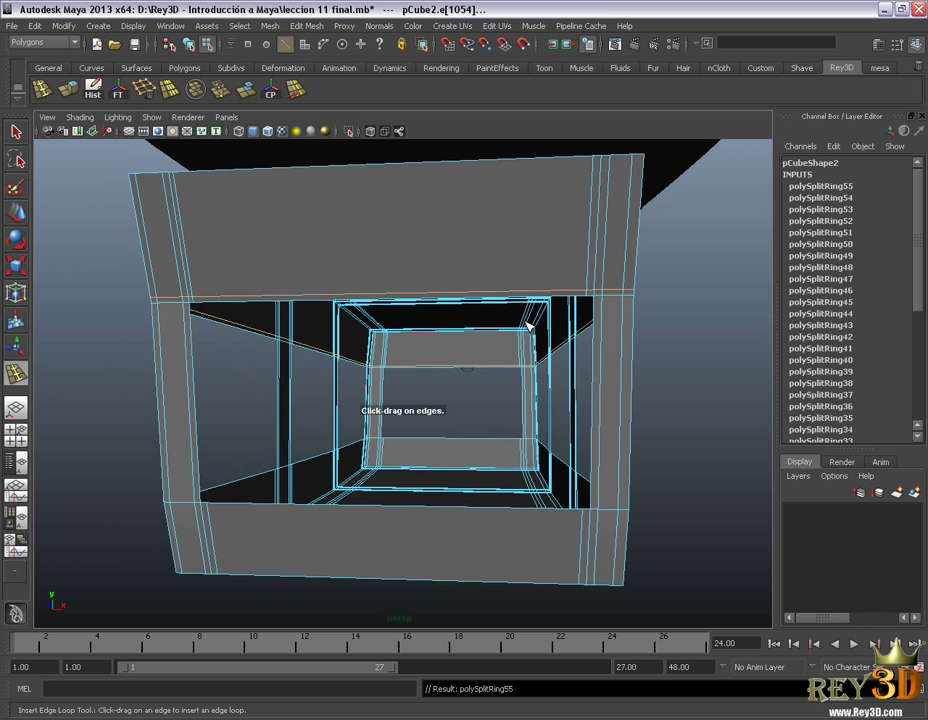
key("ctrl+z")
scroll(528, 360, "down", 3)
Step: Preview the gondola smoothed with 3 and orbit around to inspect the window openings
key("w")
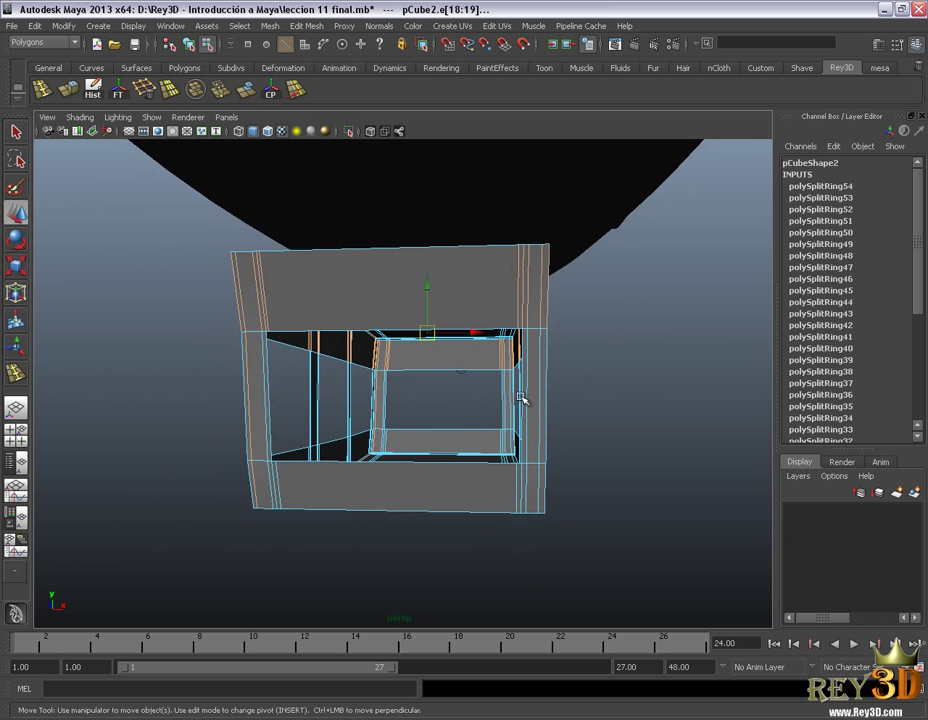
key("3")
left_click(607, 309)
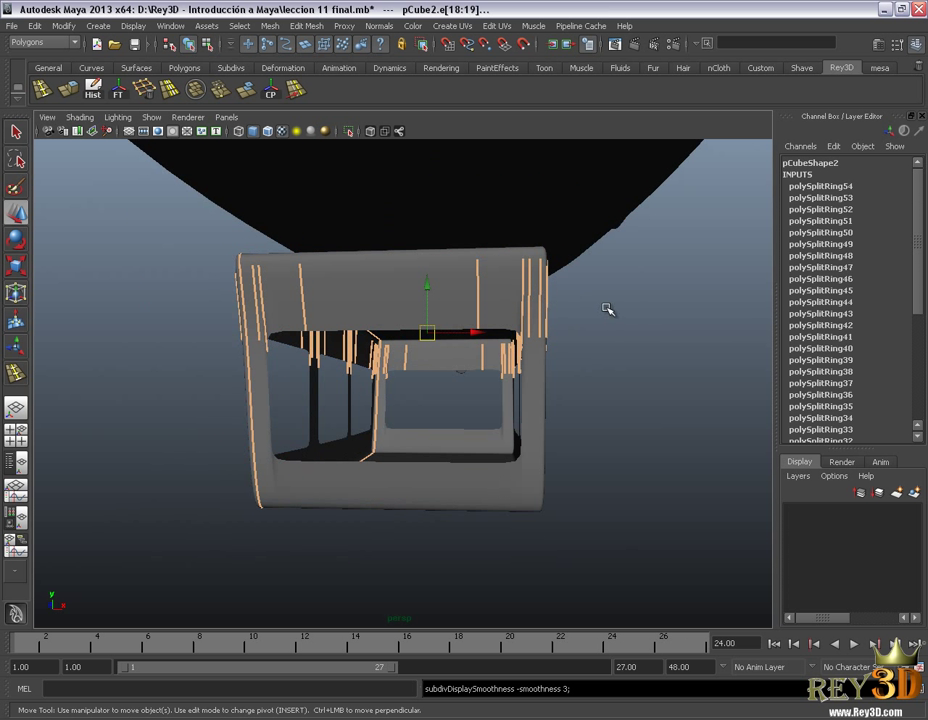
right_click_drag(661, 432, 559, 404, "alt")
mouse_move(559, 404)
left_mouse_down("alt")
mouse_move(487, 431)
mouse_move(673, 414)
left_mouse_up("alt")
right_click_drag(673, 414, 604, 469, "alt")
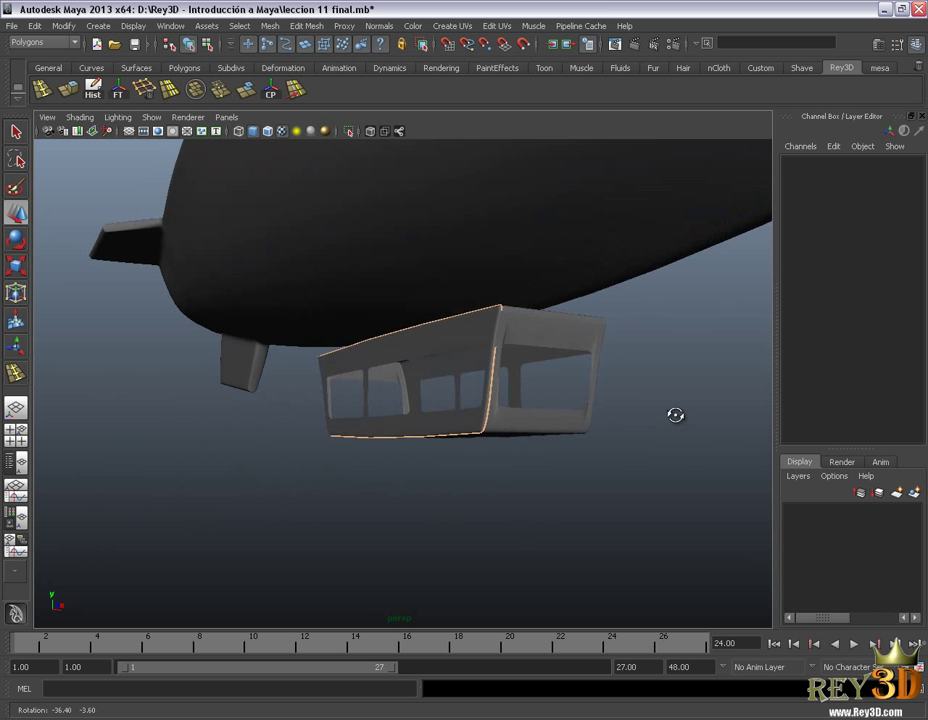
left_click_drag(604, 469, 548, 520, "alt")
mouse_move(650, 484)
left_mouse_down("alt")
mouse_move(487, 356)
mouse_move(520, 379)
mouse_move(135, 340)
left_mouse_up("alt")
left_click_drag(468, 499, 468, 375, "alt")
Step: Select all gondola edges, clear the selection, and return to object mode
right_click_drag(470, 357, 466, 337)
mouse_move(128, 311)
left_mouse_down()
mouse_move(542, 505)
mouse_move(638, 532)
left_mouse_up()
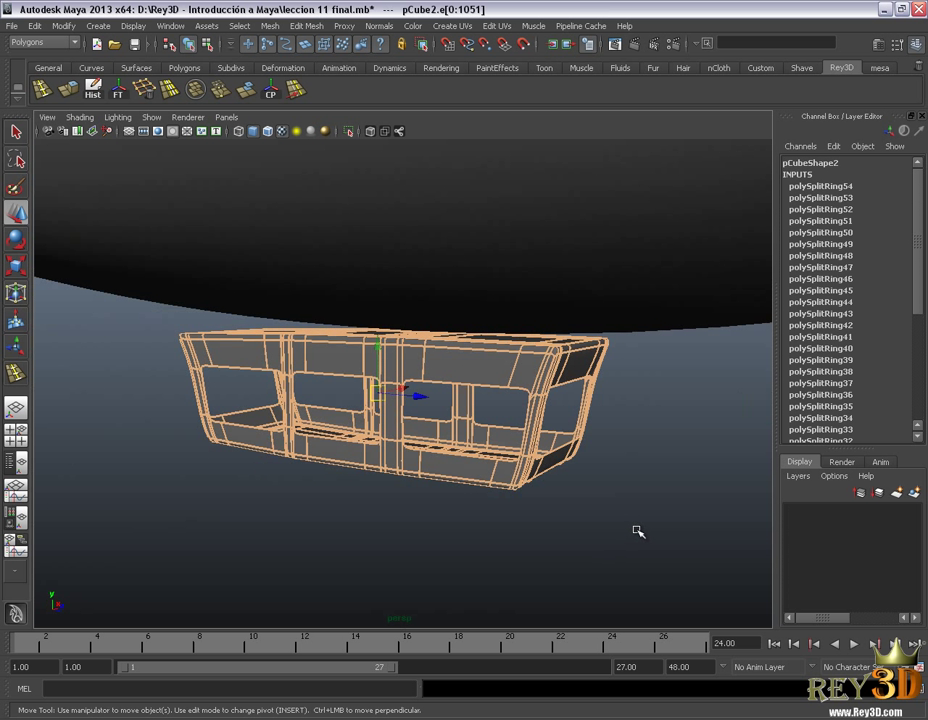
left_click(658, 417)
right_click_drag(547, 353, 555, 352)
left_click(688, 441)
Step: Orbit to an angled side view of the window frame and reselect the gondola
mouse_move(688, 441)
left_mouse_down("alt")
mouse_move(495, 437)
mouse_move(590, 483)
mouse_move(485, 483)
mouse_move(615, 458)
mouse_move(431, 454)
mouse_move(481, 491)
mouse_move(364, 481)
mouse_move(321, 441)
mouse_move(489, 425)
mouse_move(534, 431)
left_mouse_up("alt")
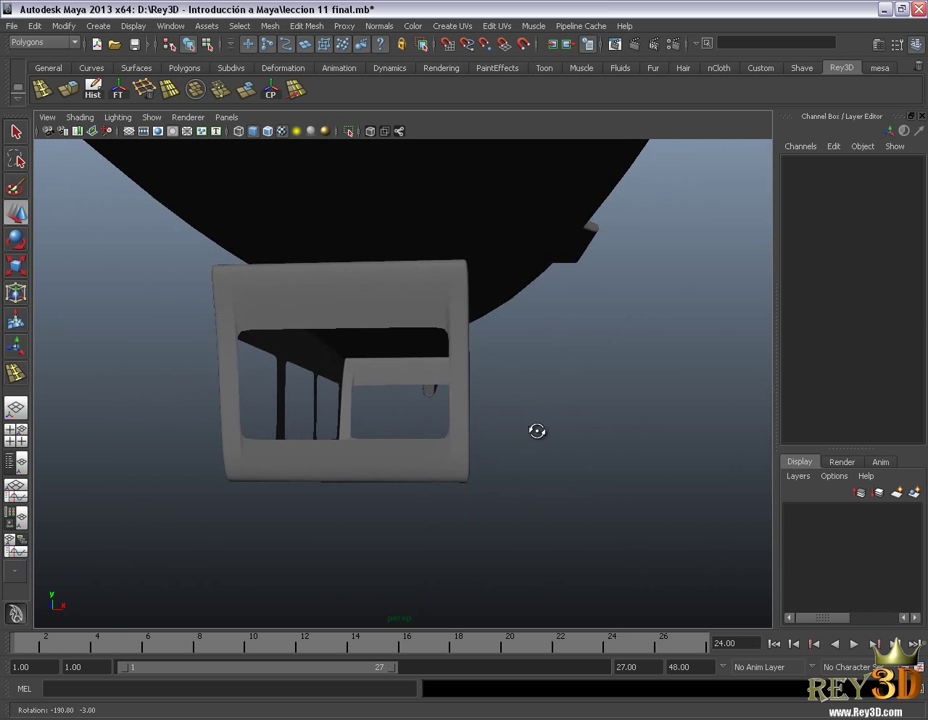
right_click_drag(534, 431, 423, 420, "alt")
mouse_move(423, 420)
left_mouse_down("alt")
mouse_move(398, 422)
mouse_move(125, 346)
left_mouse_up("alt")
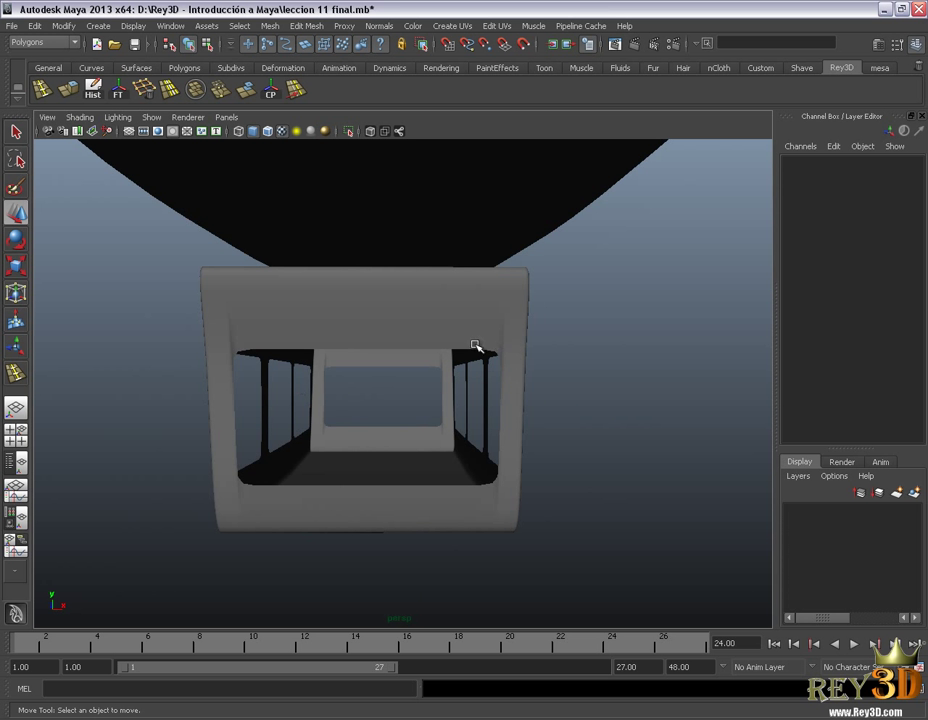
left_click(377, 466)
scroll(348, 435, "up", 3)
mouse_move(348, 435)
left_mouse_down("alt")
mouse_move(400, 472)
mouse_move(331, 424)
left_mouse_up("alt")
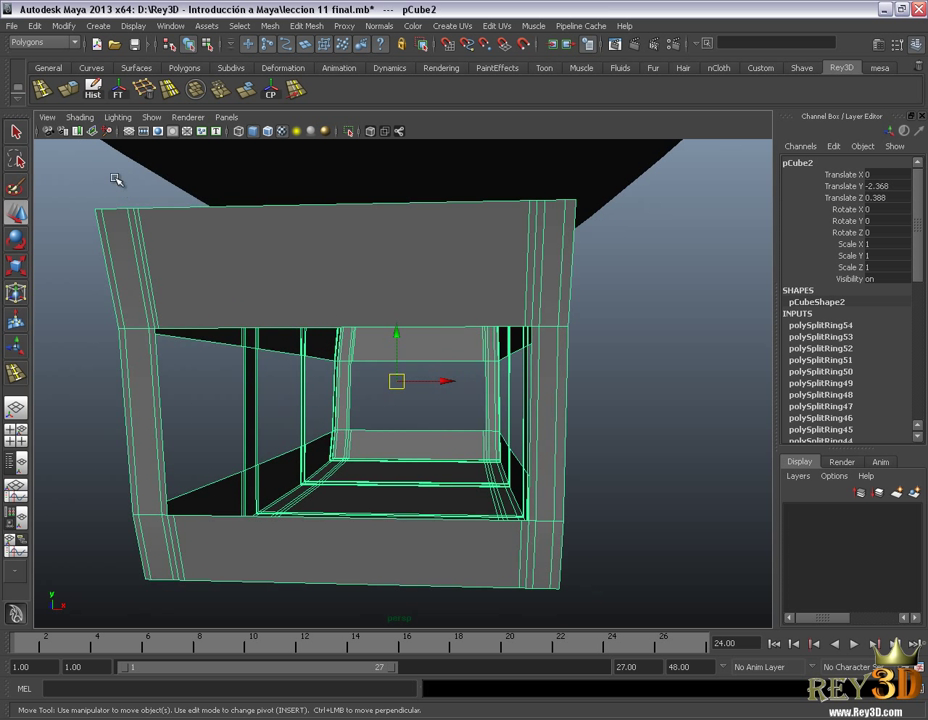
Step: Insert support edge loops on the gondola frame and along the left and right pillars
right_click_drag(115, 179, 110, 253, "shift")
mouse_move(143, 286)
left_mouse_down()
mouse_move(118, 310)
mouse_move(150, 345)
left_mouse_up()
left_click(150, 327)
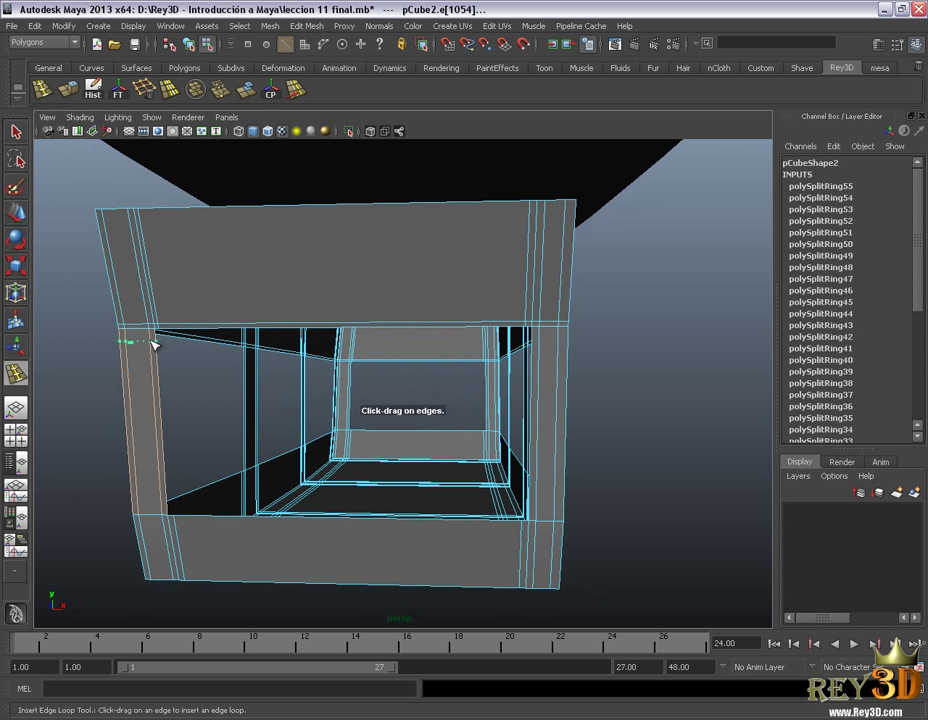
left_click(155, 338)
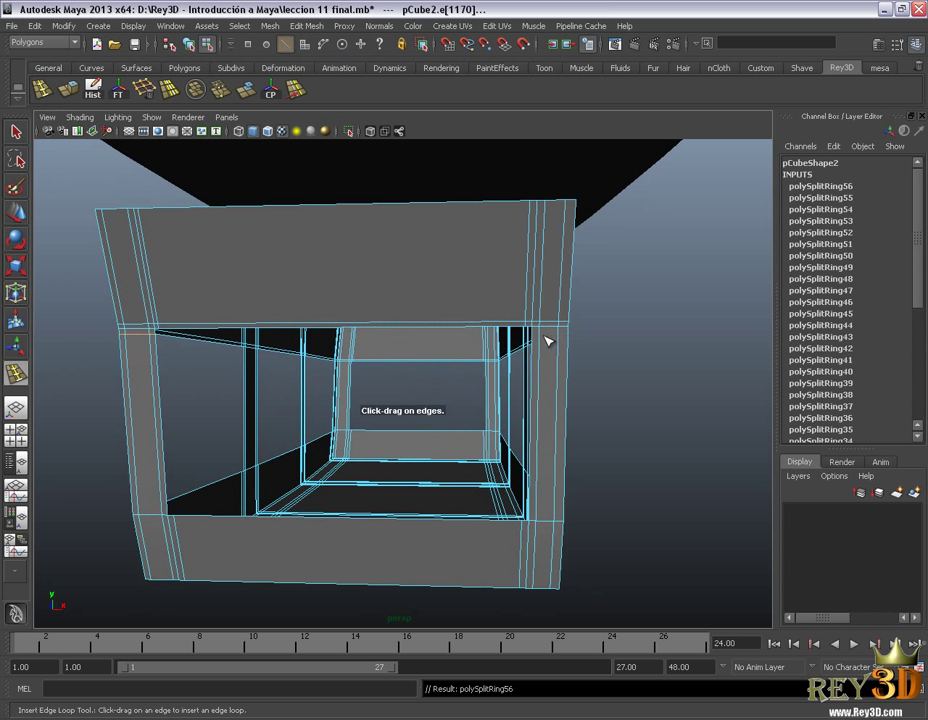
left_click(545, 335)
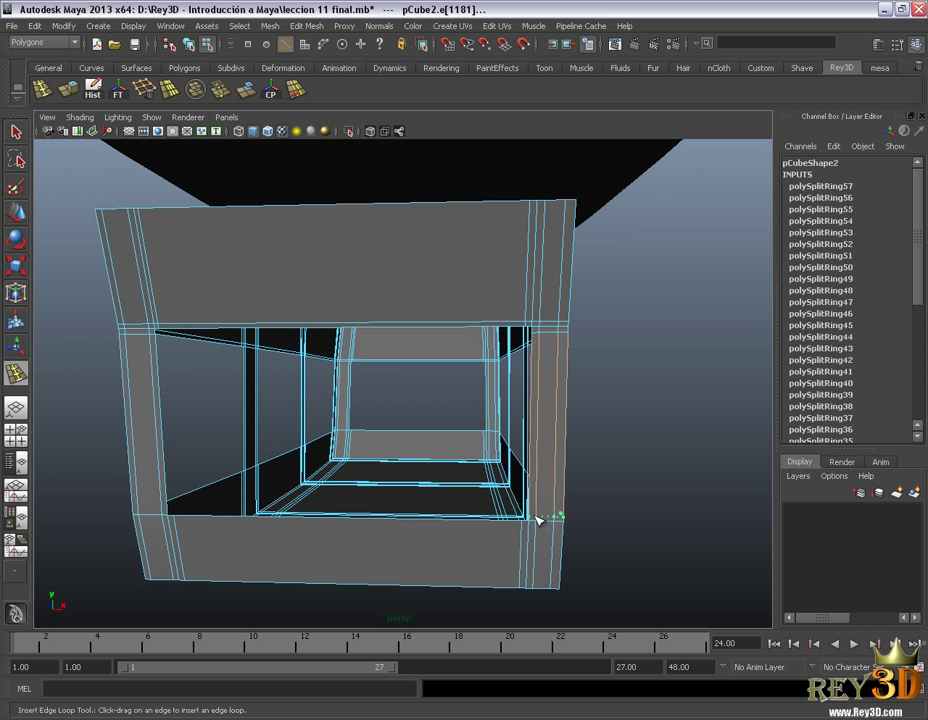
left_click(537, 520)
left_click(163, 510)
left_click(173, 527)
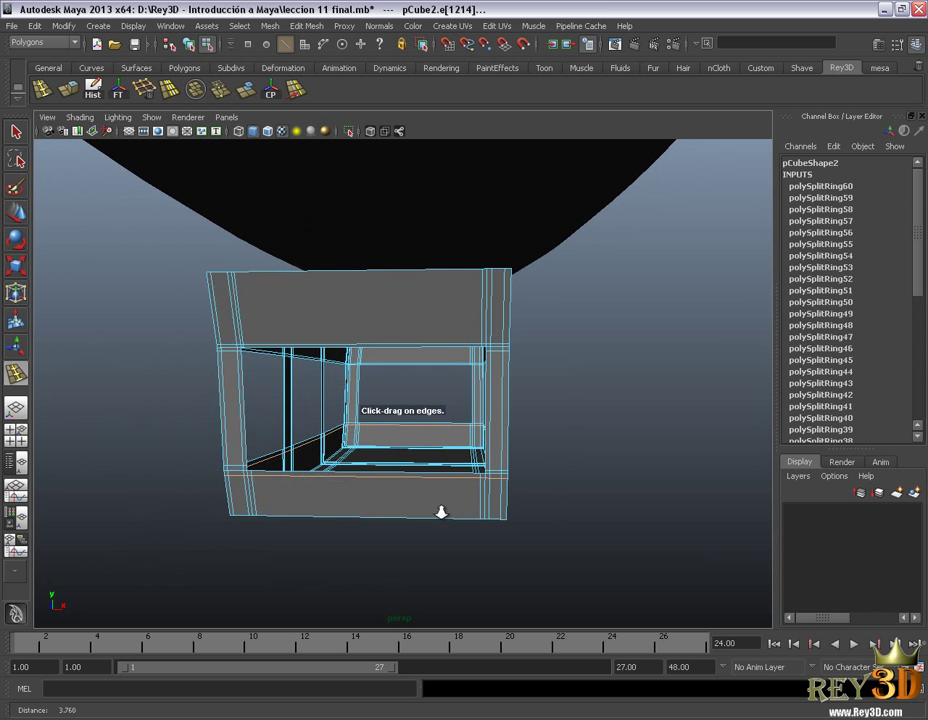
Step: Add support edge loops along the pillar top and the column between the windows
left_click_drag(439, 512, 298, 504, "alt")
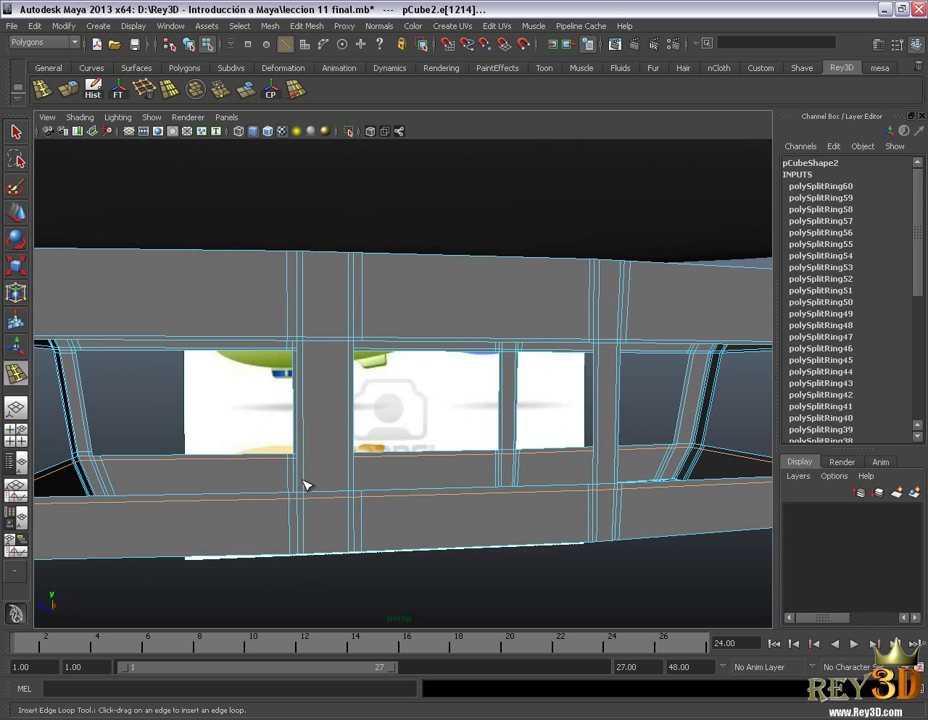
left_click(305, 495)
left_click(305, 348)
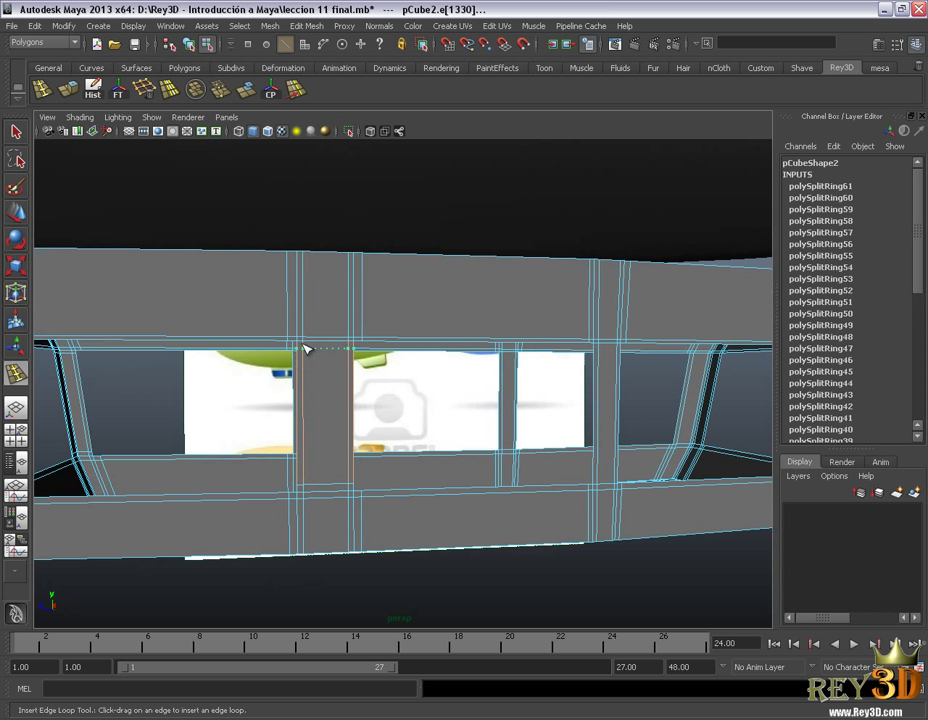
mouse_move(308, 348)
left_mouse_down("alt")
mouse_move(373, 394)
mouse_move(398, 398)
left_mouse_up("alt")
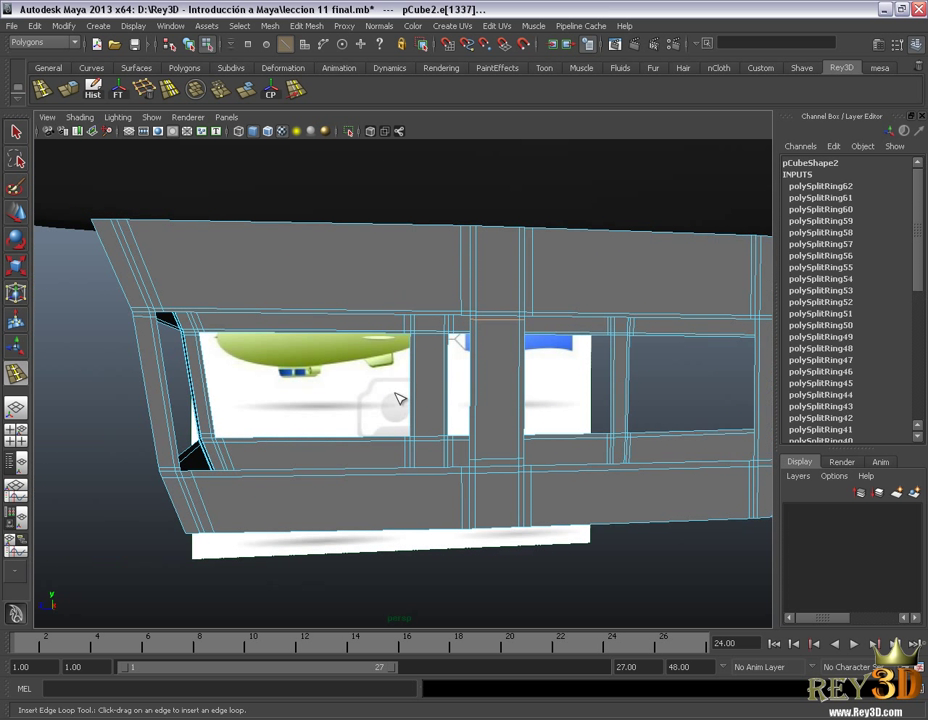
mouse_move(524, 437)
left_mouse_down("alt")
mouse_move(375, 431)
mouse_move(507, 491)
mouse_move(496, 437)
mouse_move(521, 442)
left_mouse_up("alt")
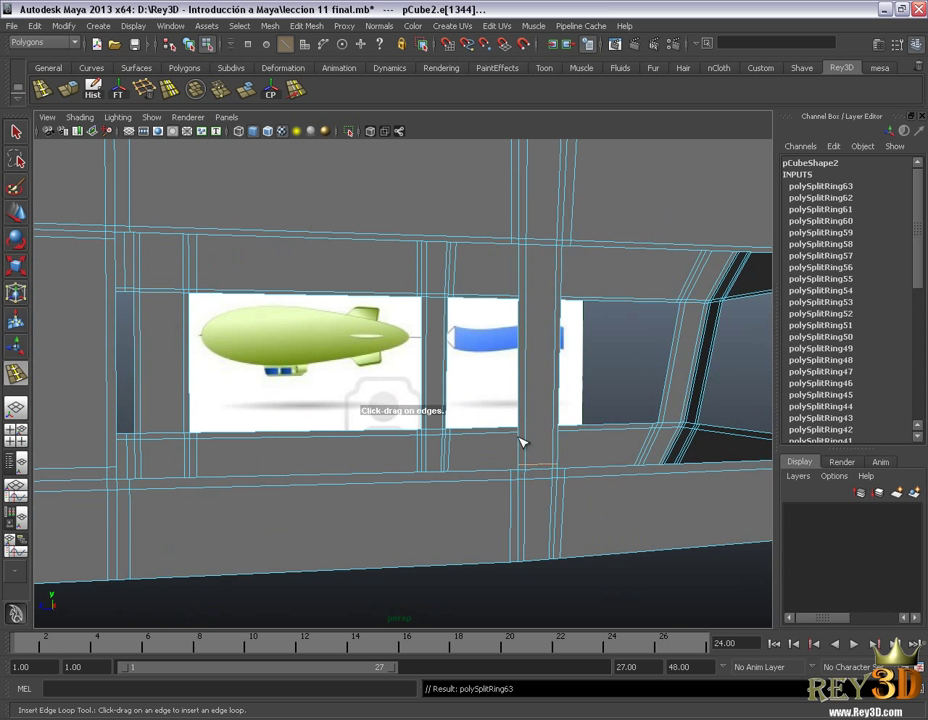
left_click_drag(531, 249, 531, 250)
mouse_move(634, 385)
left_mouse_down("alt")
mouse_move(748, 423)
mouse_move(497, 414)
mouse_move(575, 472)
mouse_move(309, 352)
mouse_move(374, 250)
mouse_move(377, 224)
left_mouse_up("alt")
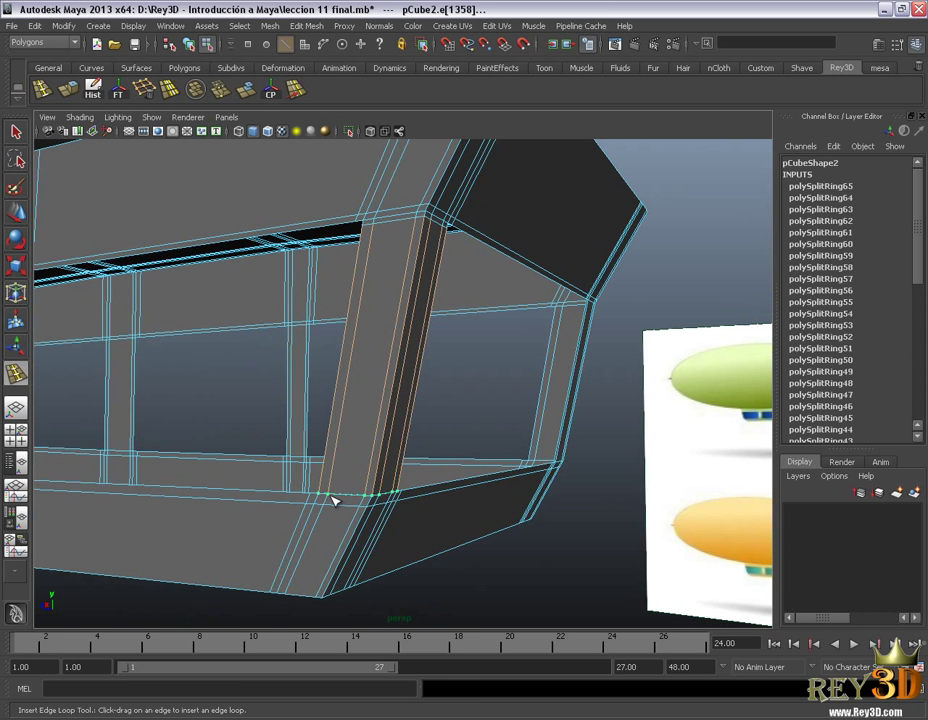
Step: Add support edge loops on the slanted end pillar, sliding one toward its lower edge
left_click_drag(333, 492, 334, 492)
mouse_move(497, 501)
left_mouse_down("alt")
mouse_move(387, 447)
mouse_move(478, 313)
left_mouse_up("alt")
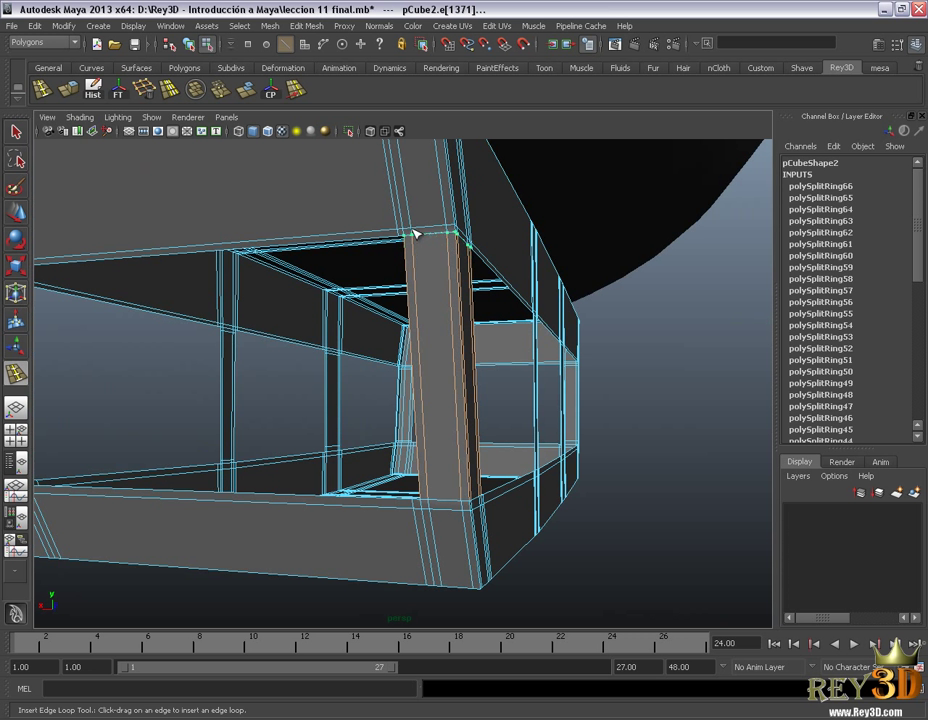
left_click_drag(416, 244, 417, 245)
mouse_move(430, 489)
left_mouse_down()
mouse_move(433, 512)
mouse_move(430, 497)
left_mouse_up()
mouse_move(522, 499)
left_mouse_down("alt")
mouse_move(553, 474)
mouse_move(625, 480)
left_mouse_up("alt")
Step: Add edge loops along the top beside the pillar and down the pillar's side
right_click_drag(625, 480, 494, 512, "alt")
mouse_move(494, 512)
left_mouse_down("alt")
mouse_move(408, 348)
mouse_move(407, 280)
left_mouse_up("alt")
mouse_move(406, 500)
left_mouse_down()
mouse_move(407, 508)
mouse_move(406, 445)
mouse_move(564, 466)
mouse_move(568, 449)
mouse_move(443, 419)
mouse_move(468, 420)
mouse_move(514, 447)
mouse_move(452, 392)
mouse_move(464, 396)
left_mouse_up()
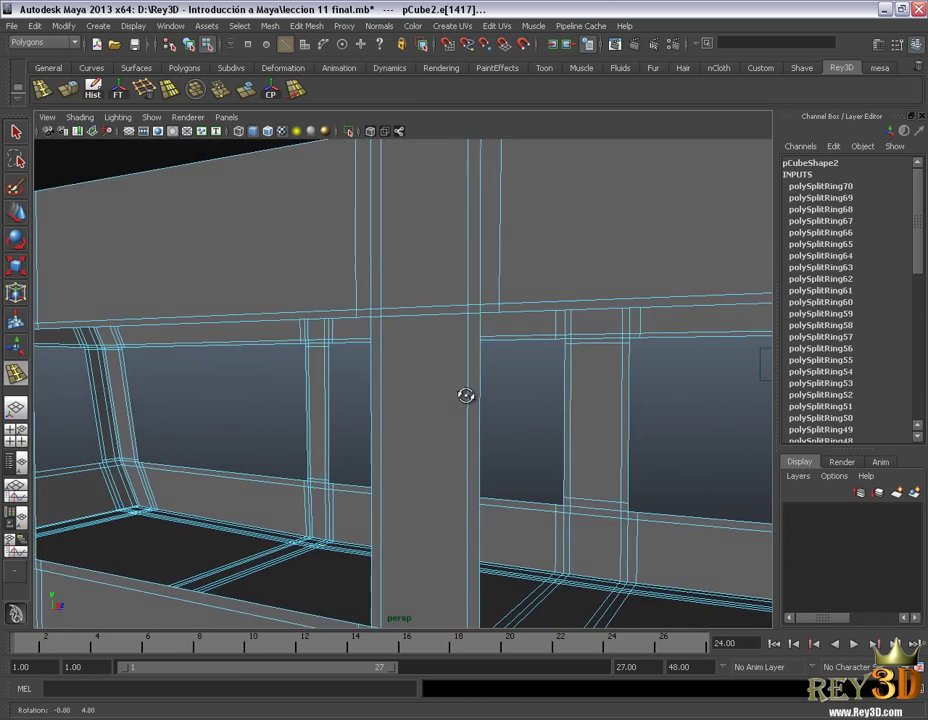
left_click(474, 323)
mouse_move(501, 418)
left_mouse_down("alt")
mouse_move(460, 530)
mouse_move(385, 449)
mouse_move(395, 480)
left_mouse_up("alt")
left_click(398, 486)
mouse_move(504, 533)
left_mouse_down("alt")
mouse_move(474, 483)
mouse_move(501, 449)
left_mouse_up("alt")
mouse_move(501, 449)
right_mouse_down("alt")
mouse_move(429, 480)
mouse_move(474, 493)
mouse_move(414, 467)
right_mouse_up("alt")
mouse_move(414, 467)
left_mouse_down("alt")
mouse_move(439, 480)
mouse_move(427, 412)
mouse_move(425, 449)
left_mouse_up("alt")
right_click_drag(425, 449, 416, 381, "alt")
mouse_move(416, 381)
left_mouse_down("alt")
mouse_move(603, 389)
mouse_move(473, 339)
left_mouse_up("alt")
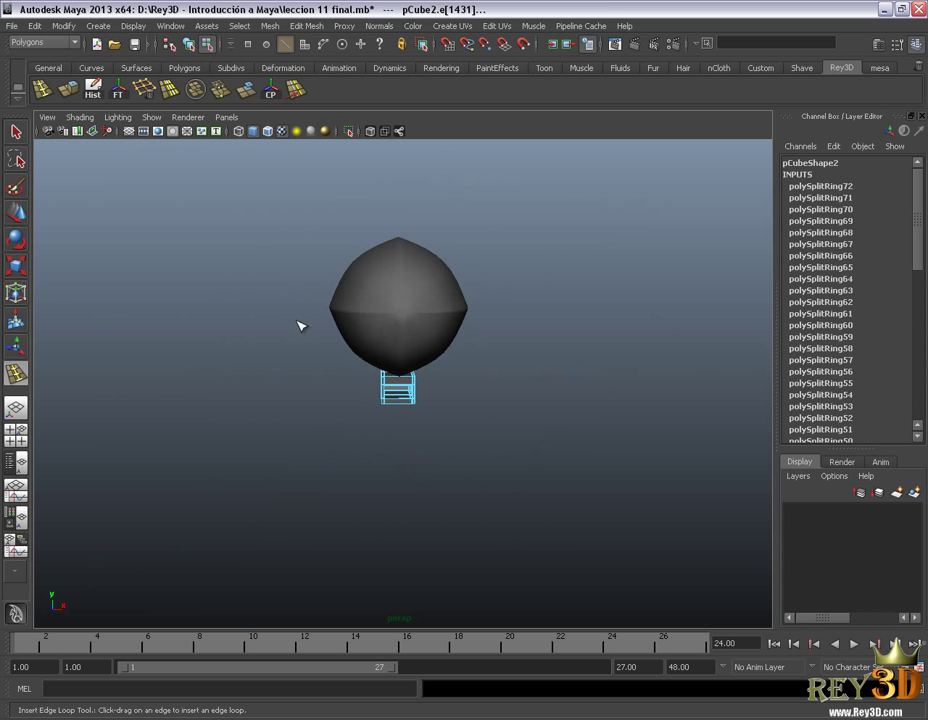
Step: Show the gondola in smooth mesh preview (3), then deselect it
right_click_drag(320, 318, 510, 521, "alt")
mouse_move(510, 521)
left_mouse_down("alt")
mouse_move(416, 497)
mouse_move(493, 546)
left_mouse_up("alt")
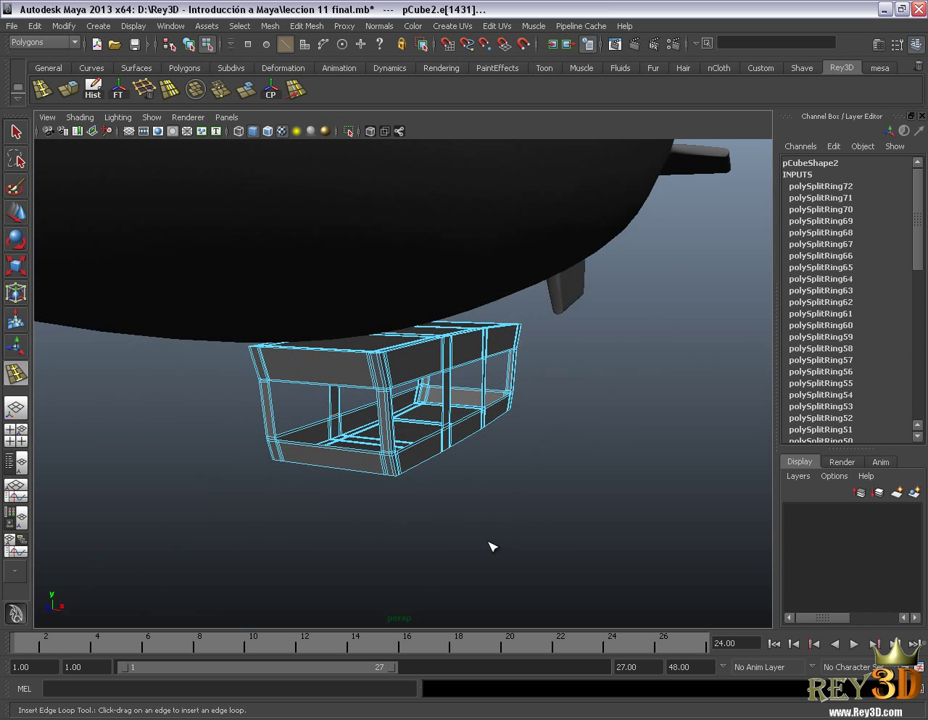
key("w")
key("3")
right_click_drag(447, 365, 565, 356)
left_click(565, 356)
Step: Orbit around the smoothed gondola to check its sharp window edges, then view the whole blimp
left_click_drag(412, 447, 422, 415, "alt")
right_click_drag(422, 415, 491, 495, "alt")
mouse_move(491, 495)
left_mouse_down("alt")
mouse_move(520, 470)
mouse_move(437, 472)
mouse_move(293, 417)
mouse_move(394, 398)
mouse_move(445, 443)
mouse_move(374, 450)
mouse_move(553, 439)
mouse_move(381, 422)
mouse_move(520, 416)
left_mouse_up("alt")
mouse_move(400, 420)
left_mouse_down("alt")
mouse_move(578, 423)
mouse_move(586, 410)
mouse_move(650, 408)
mouse_move(621, 402)
mouse_move(596, 447)
mouse_move(510, 438)
left_mouse_up("alt")
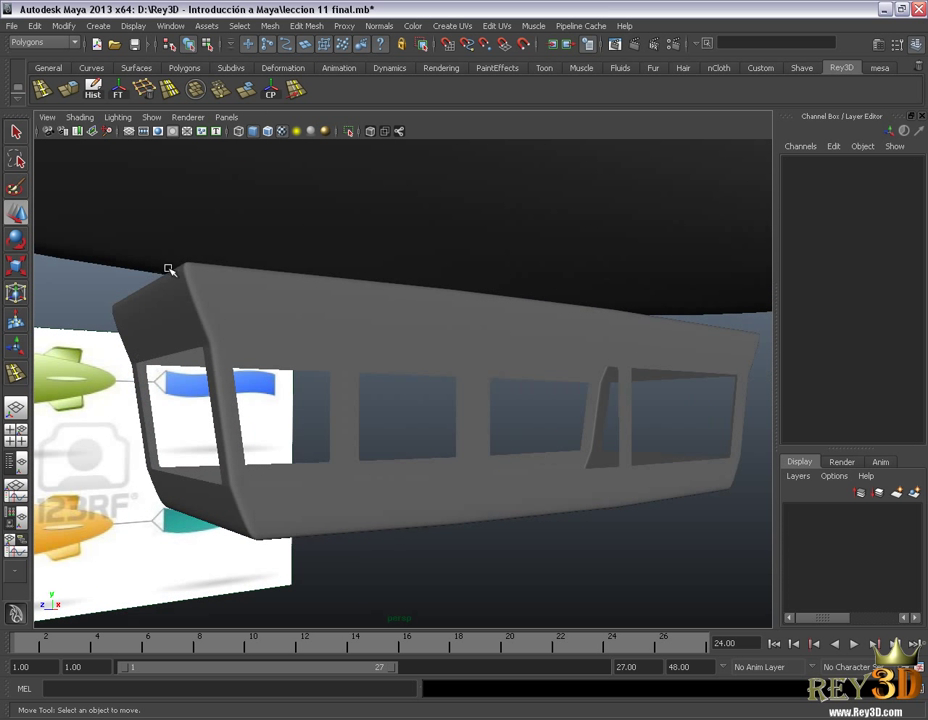
mouse_move(247, 527)
left_mouse_down("alt")
mouse_move(338, 476)
mouse_move(546, 273)
left_mouse_up("alt")
mouse_move(172, 494)
left_mouse_down("alt")
mouse_move(404, 480)
mouse_move(296, 460)
mouse_move(220, 251)
mouse_move(257, 501)
mouse_move(427, 509)
mouse_move(420, 534)
mouse_move(642, 327)
left_mouse_up("alt")
mouse_move(565, 578)
left_mouse_down("alt")
mouse_move(567, 489)
mouse_move(501, 464)
mouse_move(588, 472)
mouse_move(558, 375)
left_mouse_up("alt")
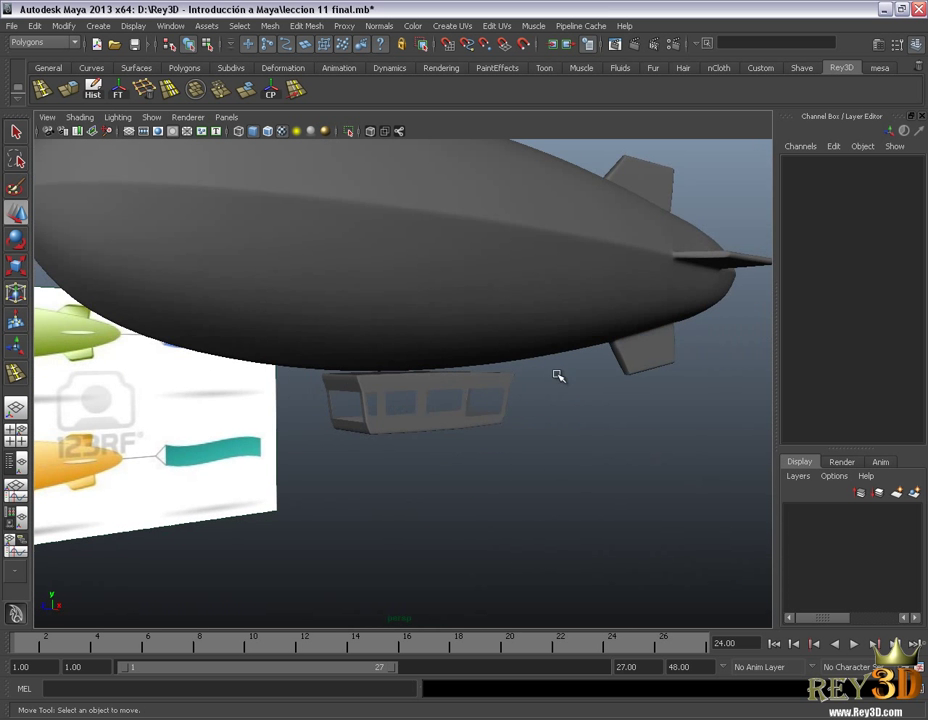